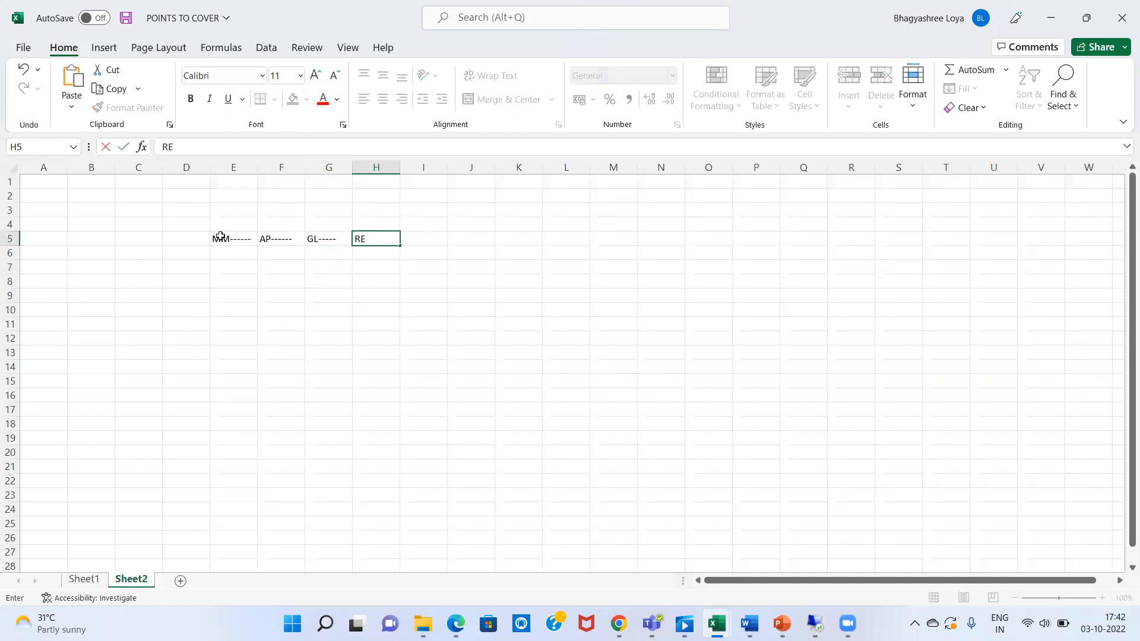
Finish the REPORTINGS entry in cell H5 and enter REPORTING in cell F7.
type("PORTINGS")
key("Return")
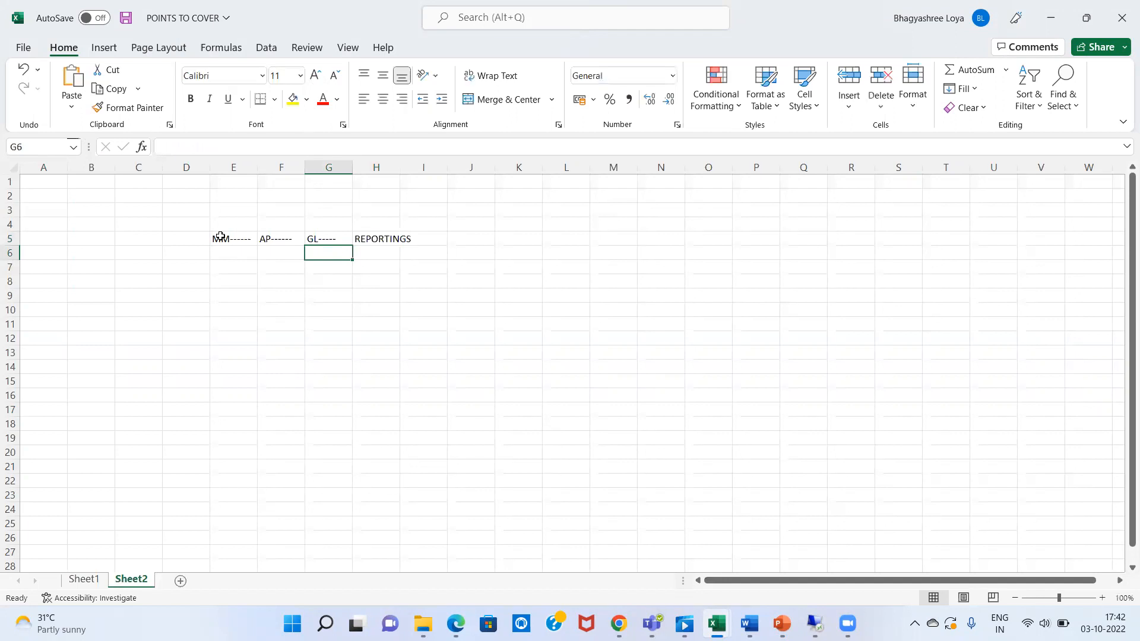
key("Left")
key("Up")
key("Down")
key("Up")
key("Left")
key("Right")
key("Down")
key("Down")
type("REPORTING")
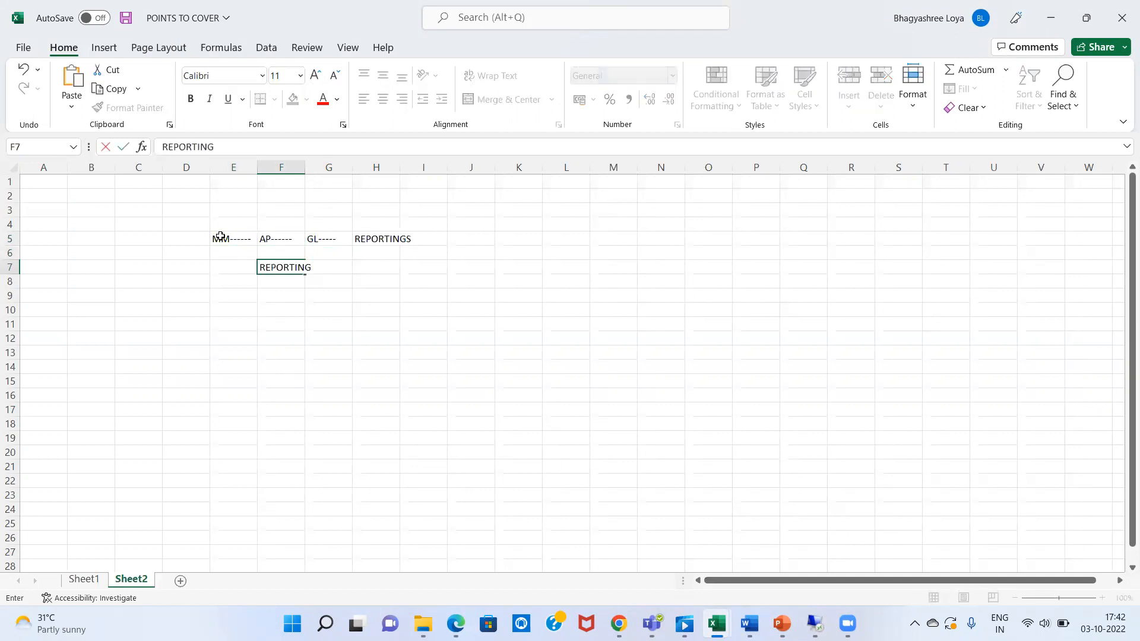
key("Return")
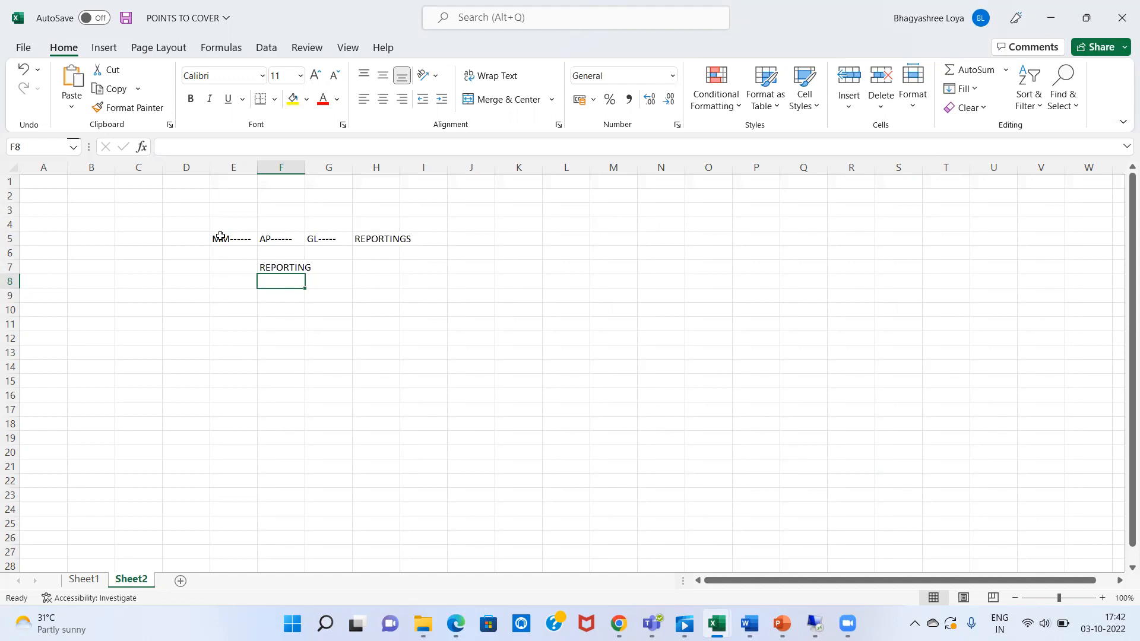
Enter FI in cell F4, directly above the AP entry.
key("Up")
key("Up")
key("Up")
key("Left")
key("Right")
key("Left")
key("Up")
key("Down")
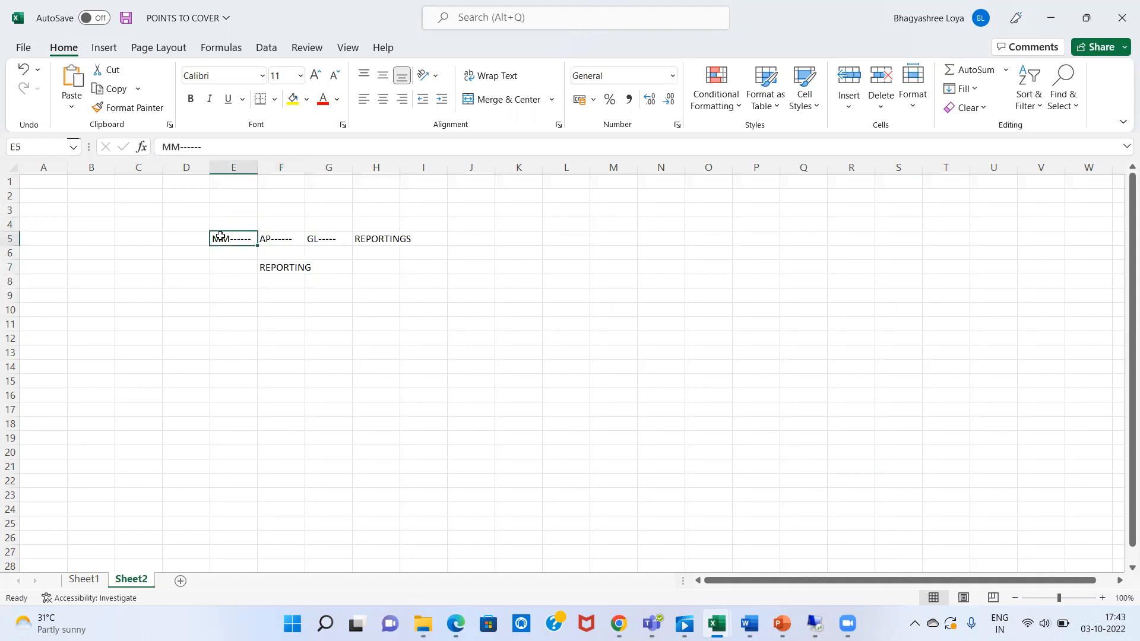
key("Right")
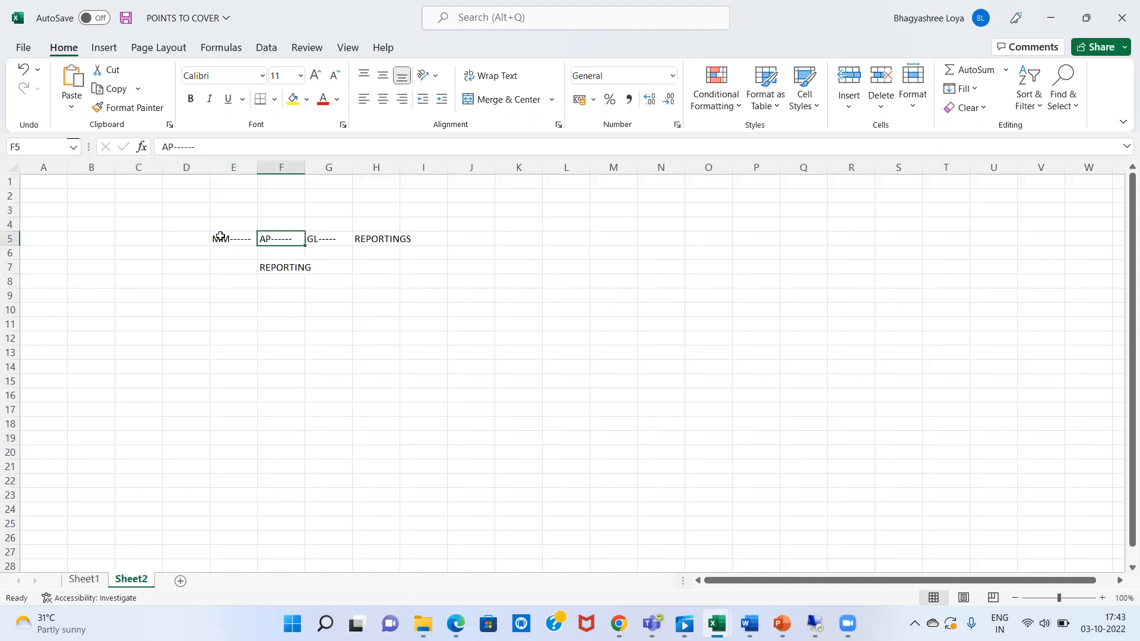
key("Up")
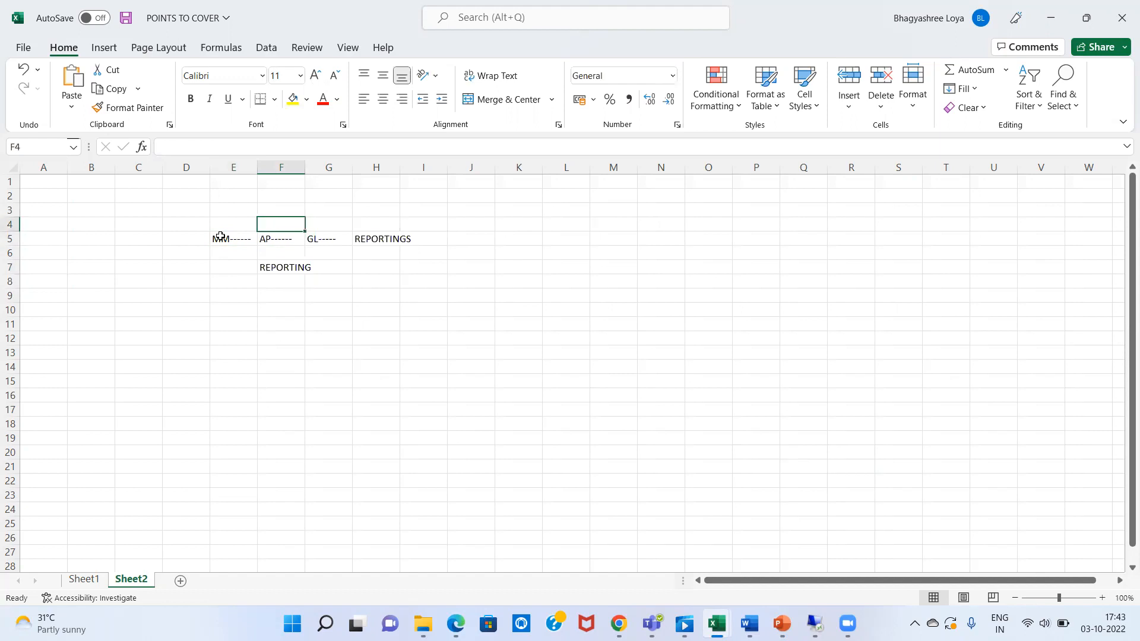
type("F")
key("Return")
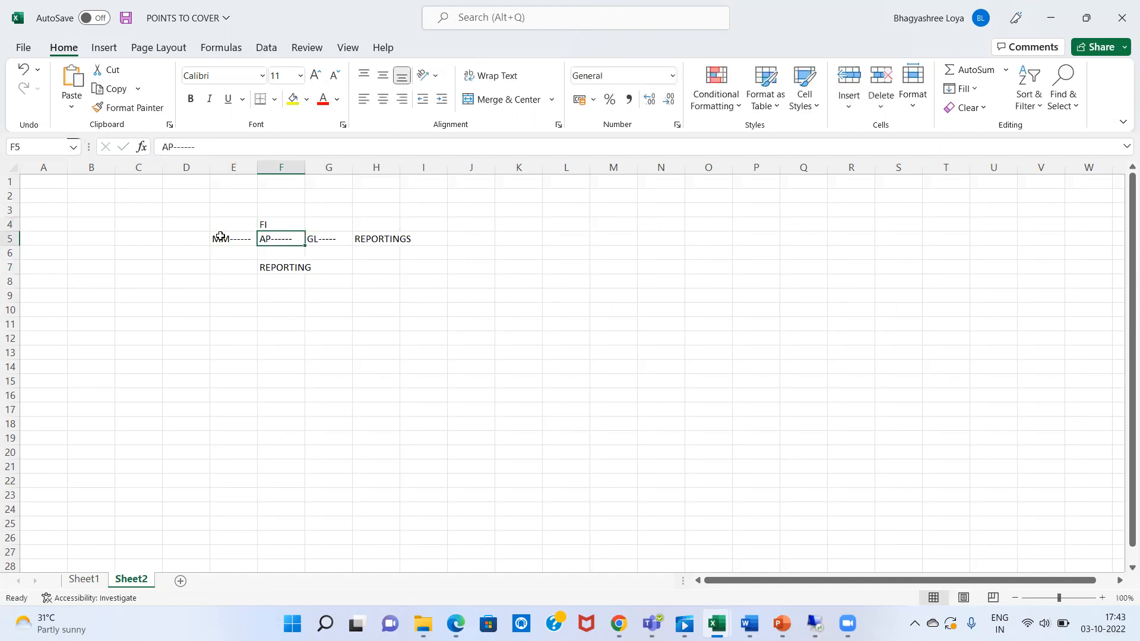
key("Right")
key("Left")
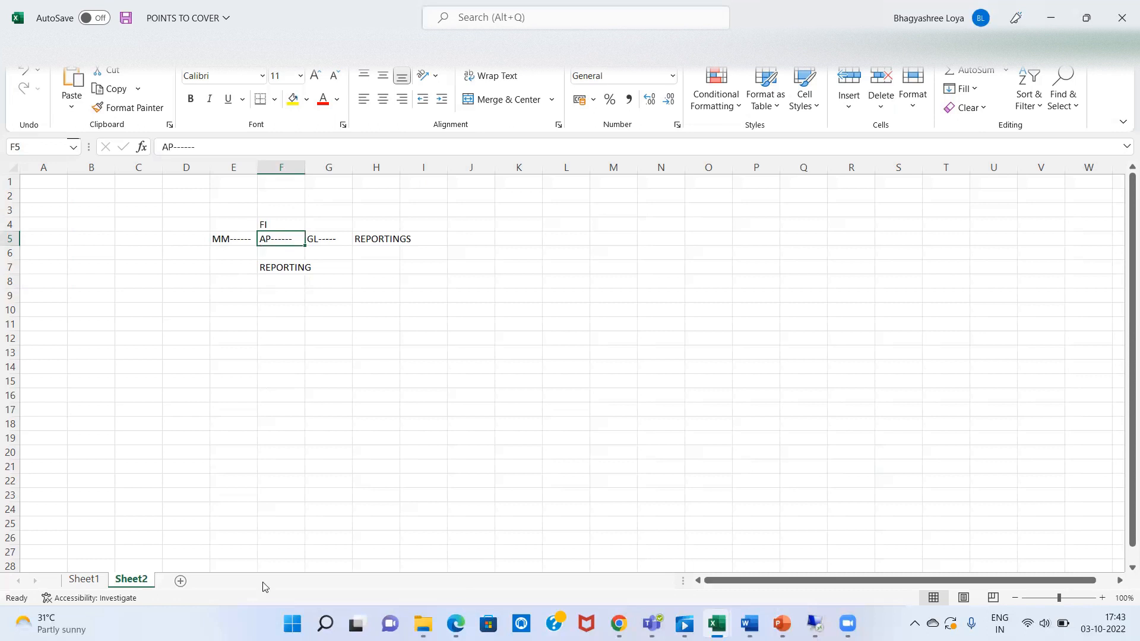
Switch to the SAP remote desktop session, run transaction SPRO and open the SAP Reference IMG.
left_click(814, 622)
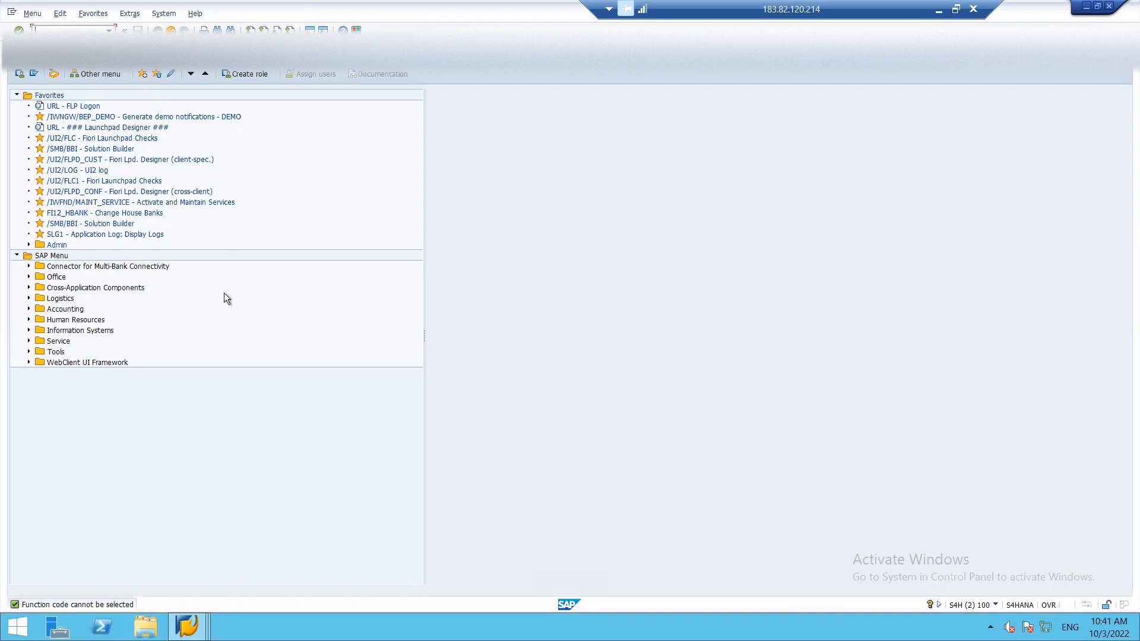
type("SPL")
type("O")
key("Return")
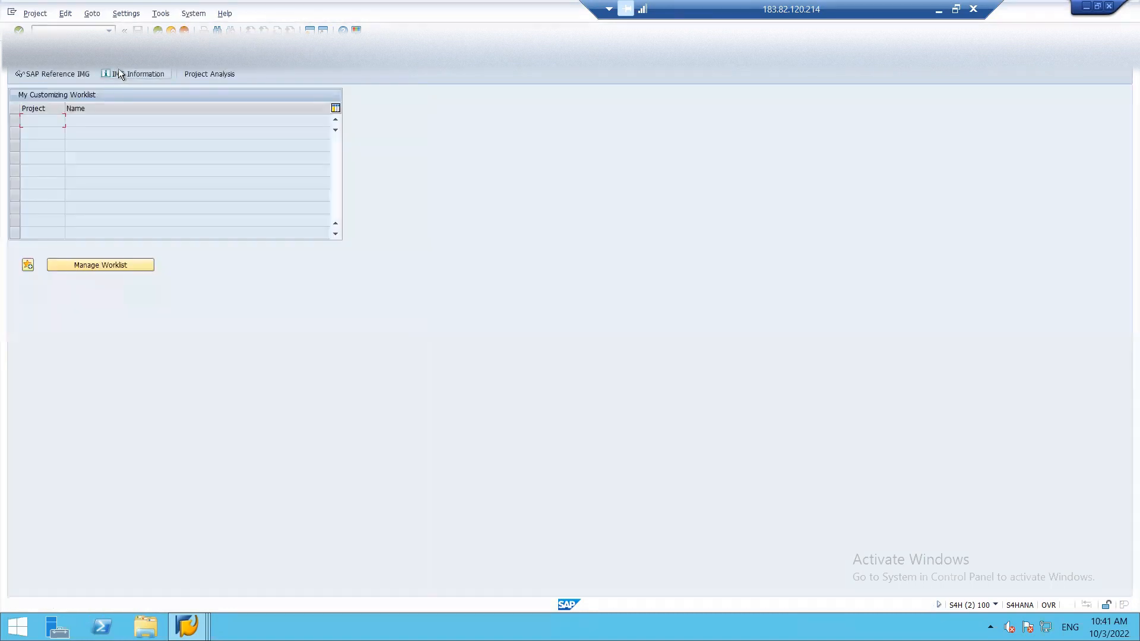
left_click(70, 77)
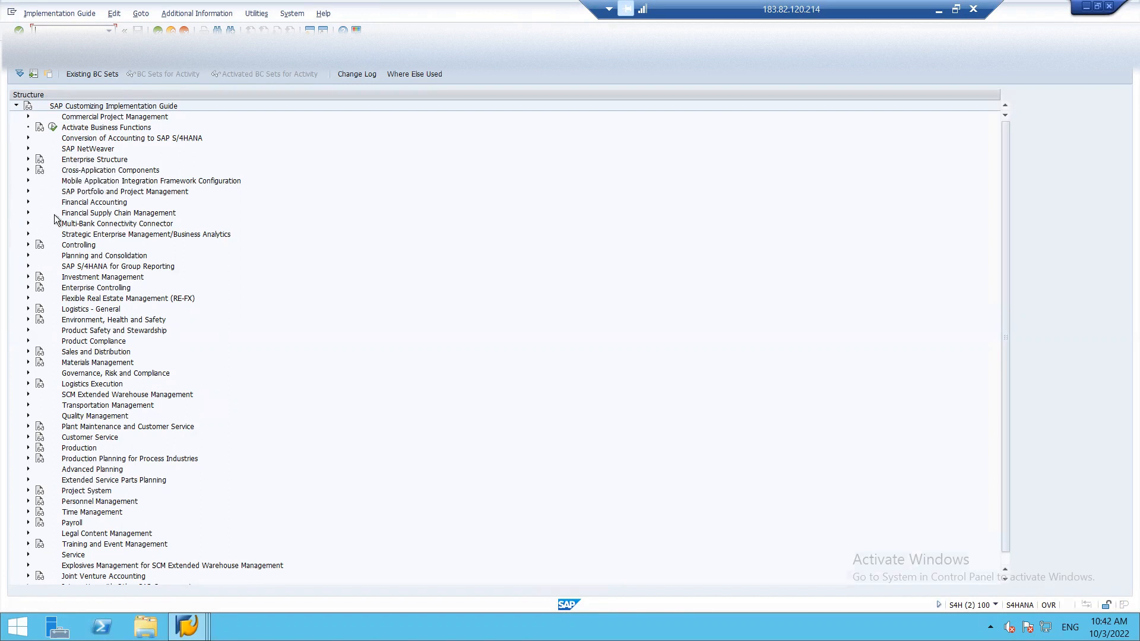
Open Define BP Roles under Cross-Application Components > SAP Business Partner > Business Partner > Basic Settings > Business Partner Roles.
left_click(28, 169)
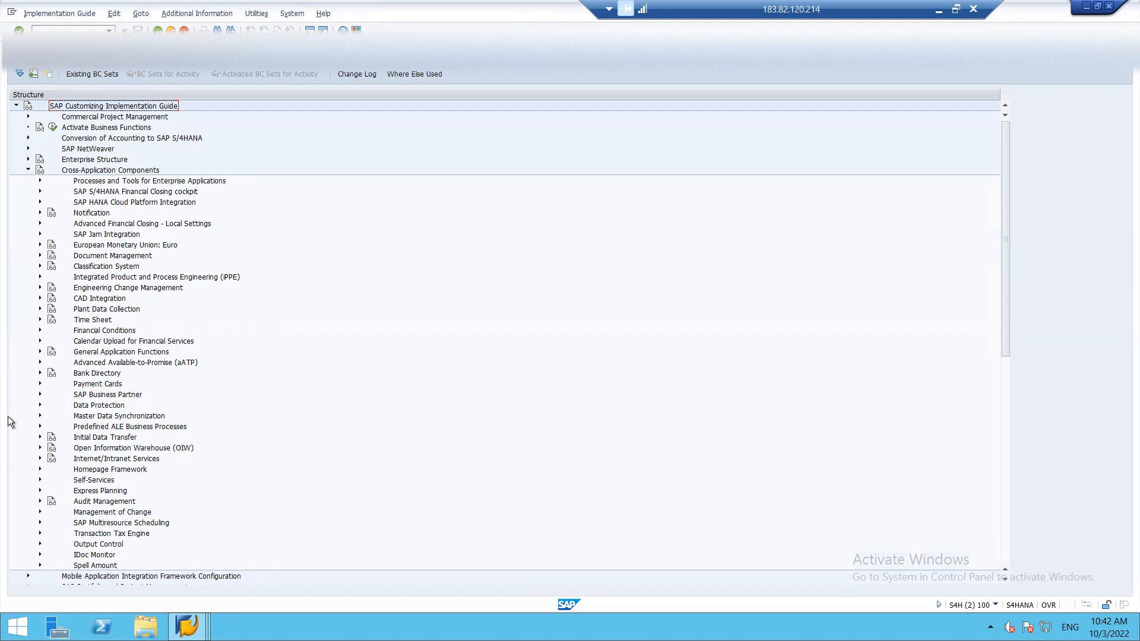
left_click(40, 394)
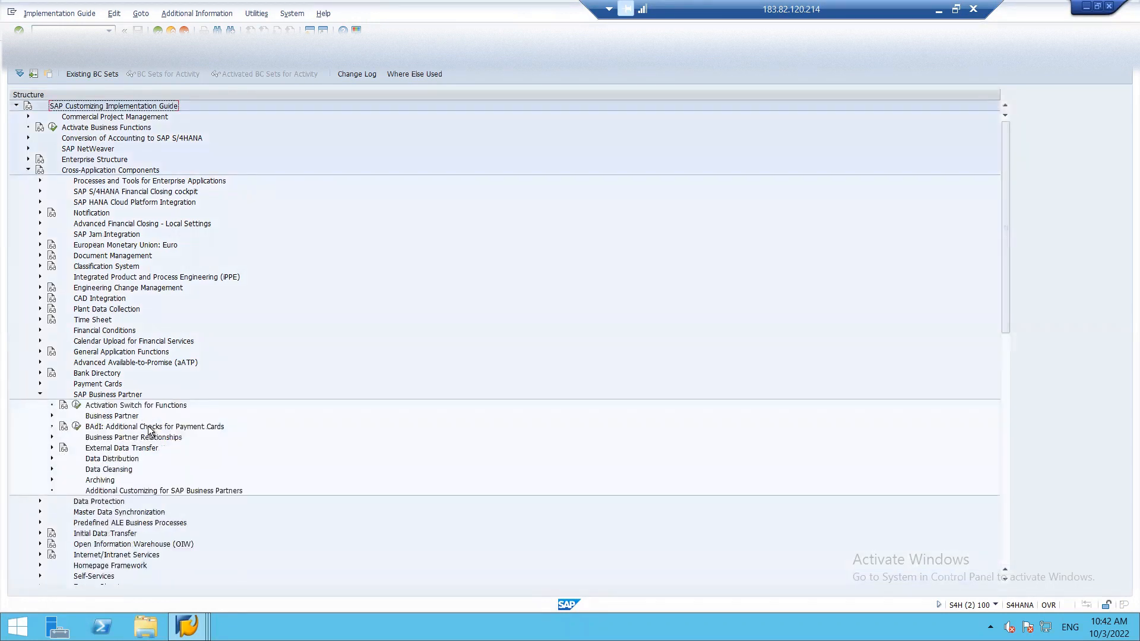
left_click(52, 416)
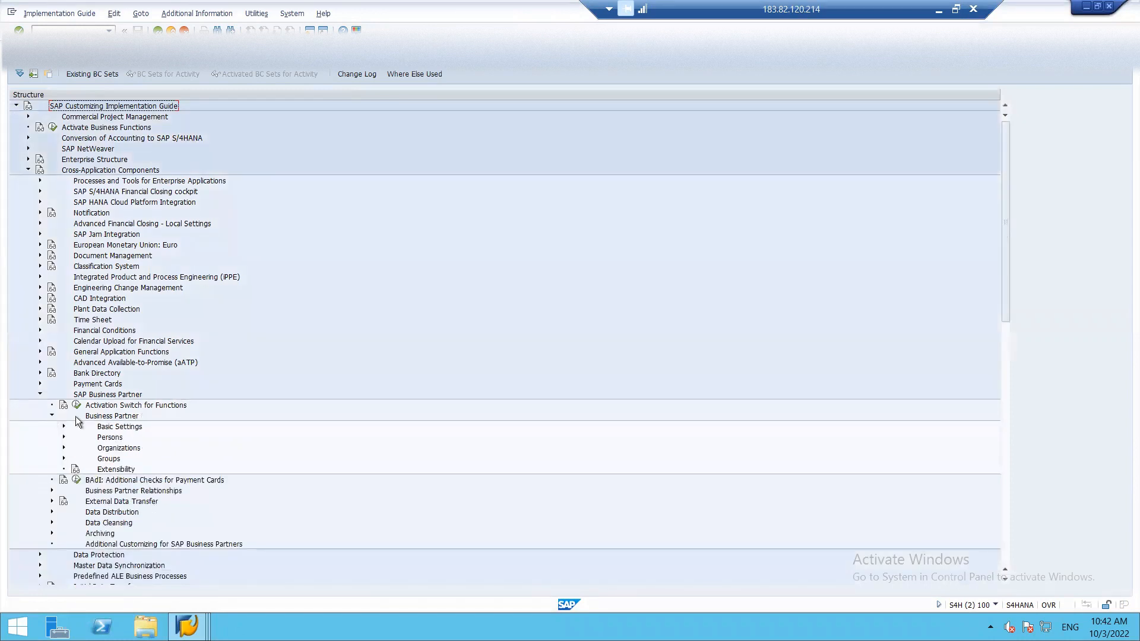
left_click(64, 427)
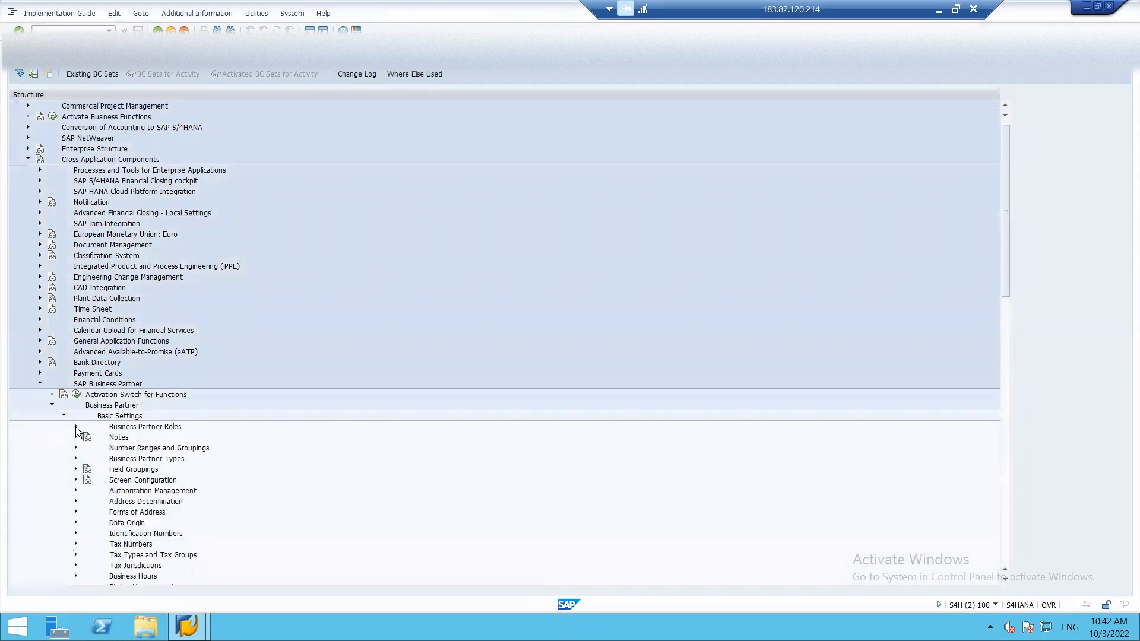
left_click(76, 426)
left_click(112, 448)
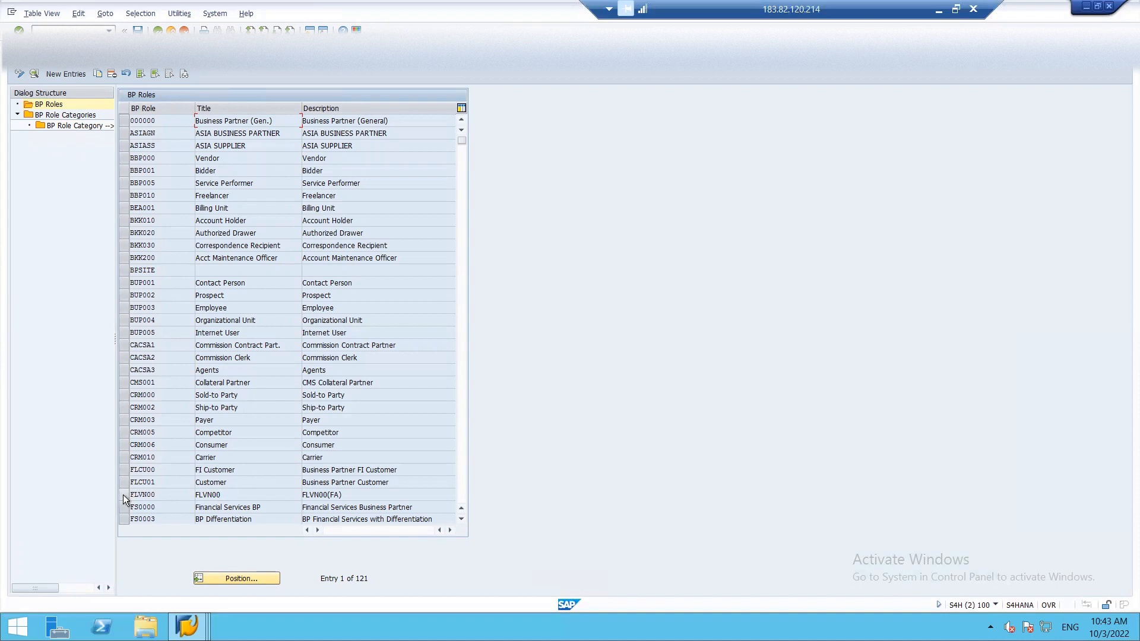
Examine BP role FLVN00 and the BP role categories, then return to the implementation guide and collapse Business Partner Roles.
left_click(123, 493)
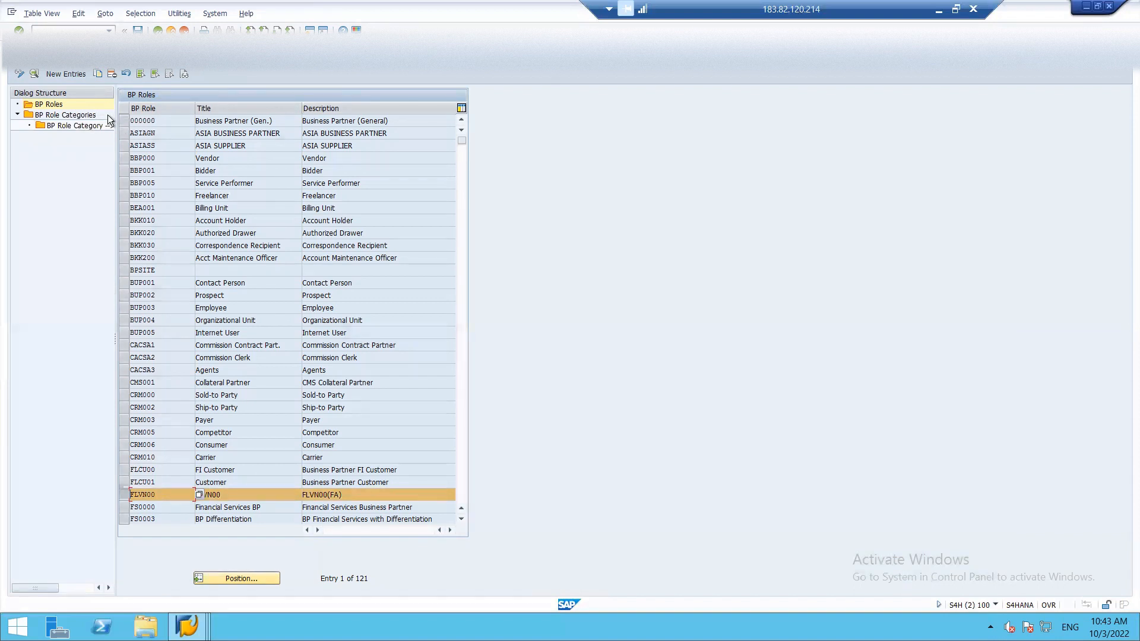
left_click(74, 116)
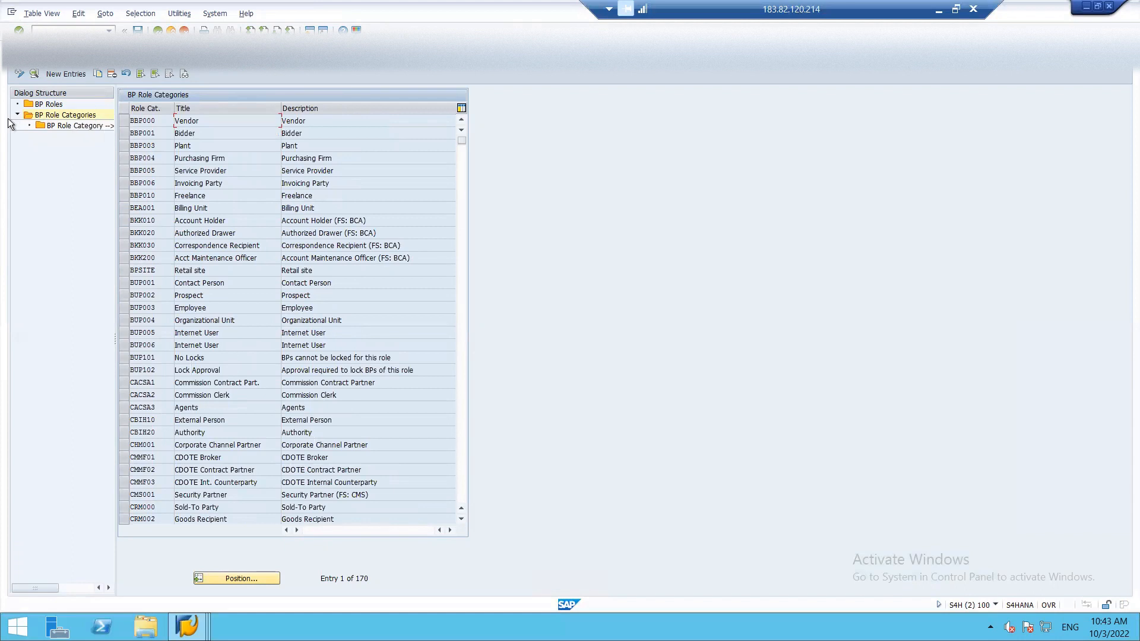
double_click(41, 123)
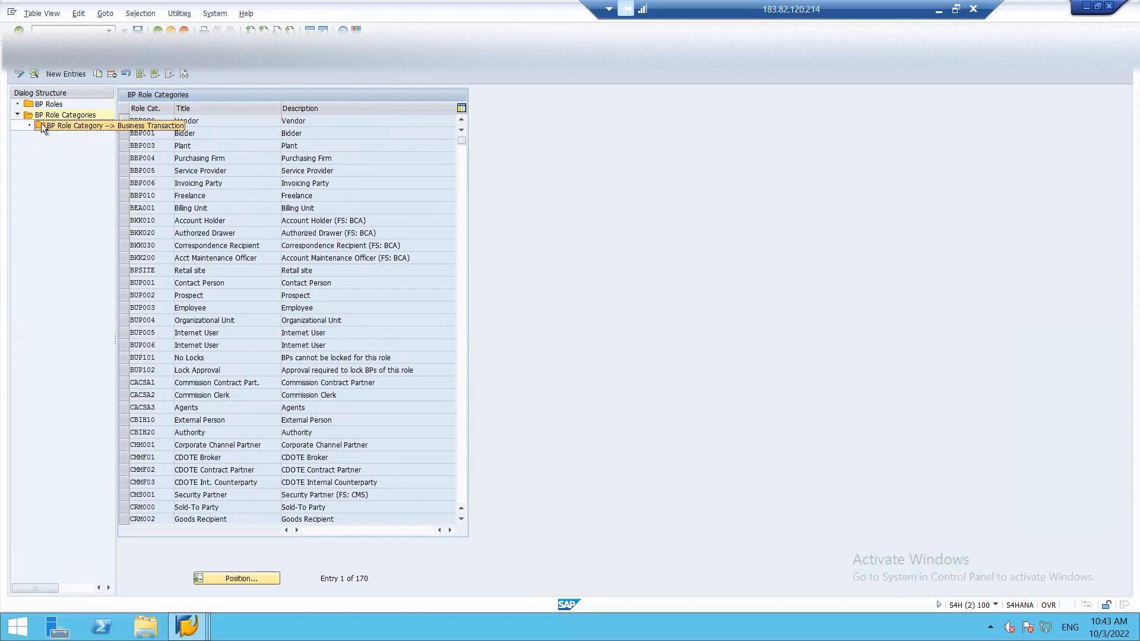
key("F3")
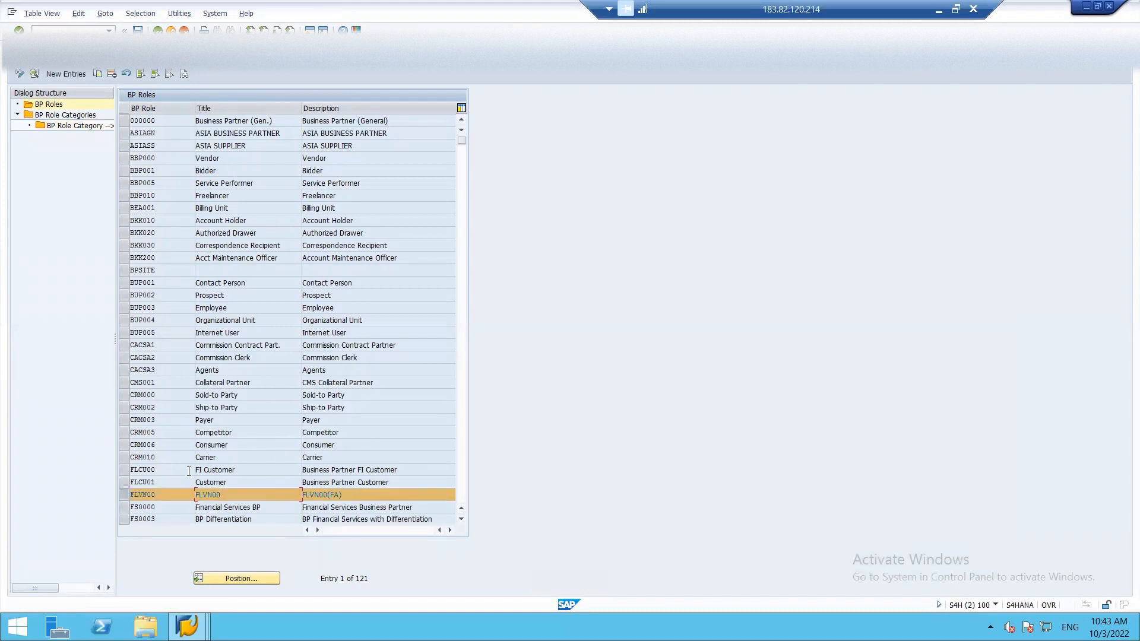
key("F3")
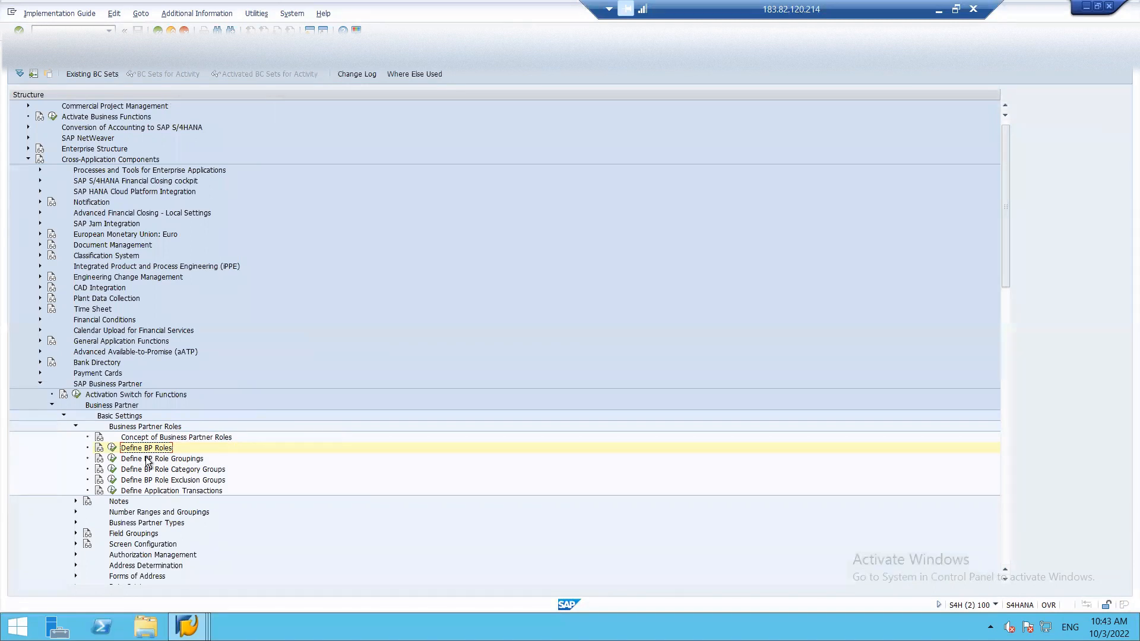
left_click(75, 426)
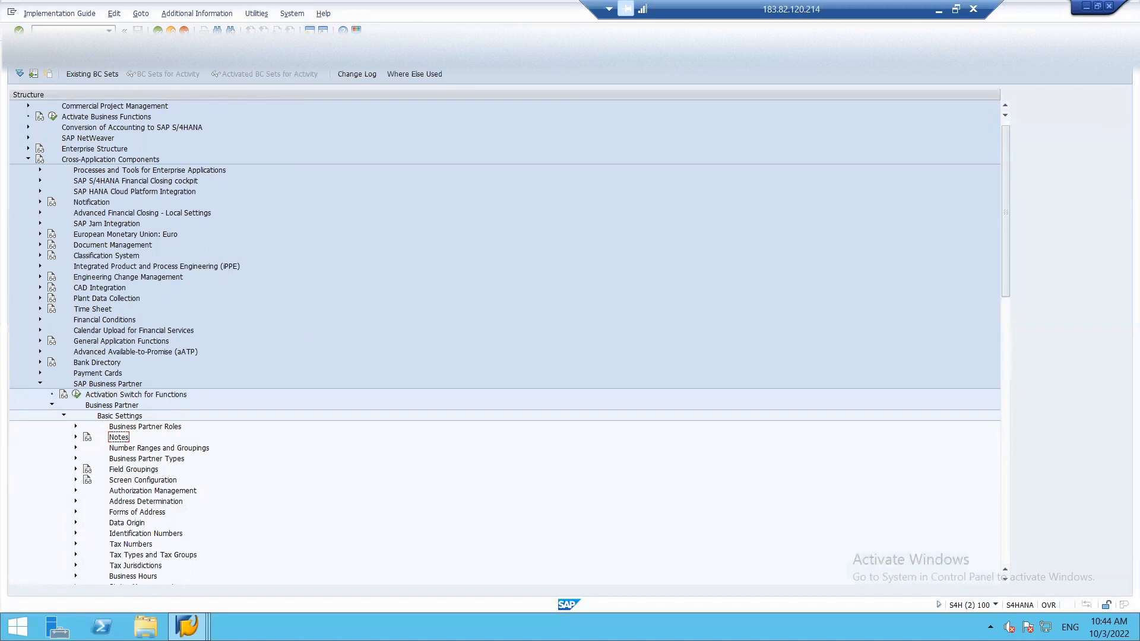
Open a new SAP session and display the SAP Reference IMG there through transaction SPRO.
left_click(309, 30)
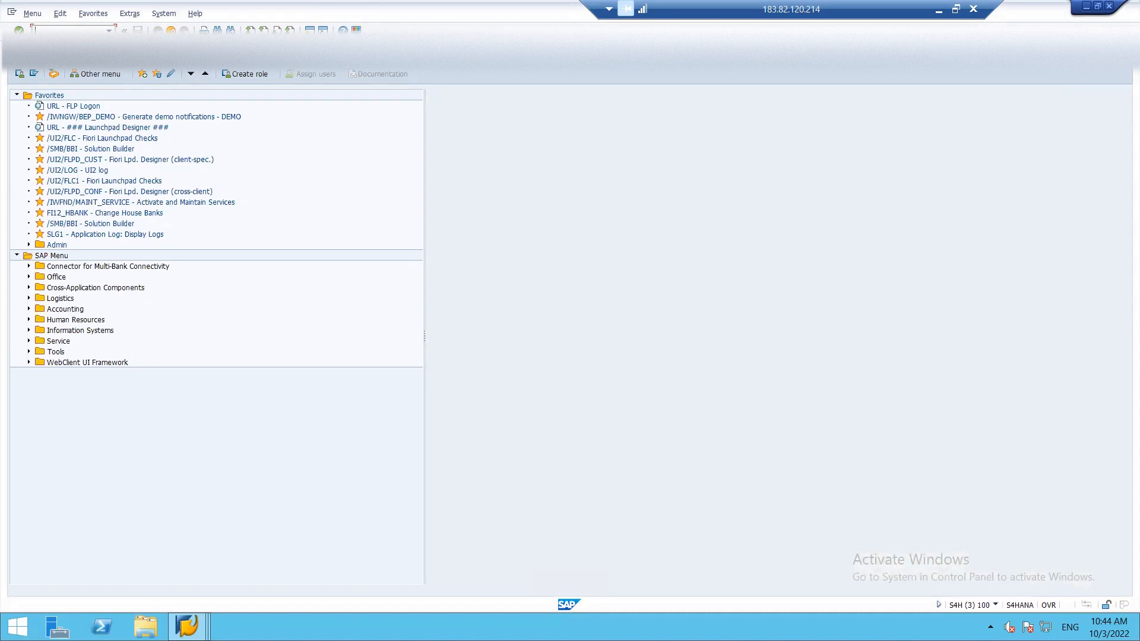
type("s")
key("Return")
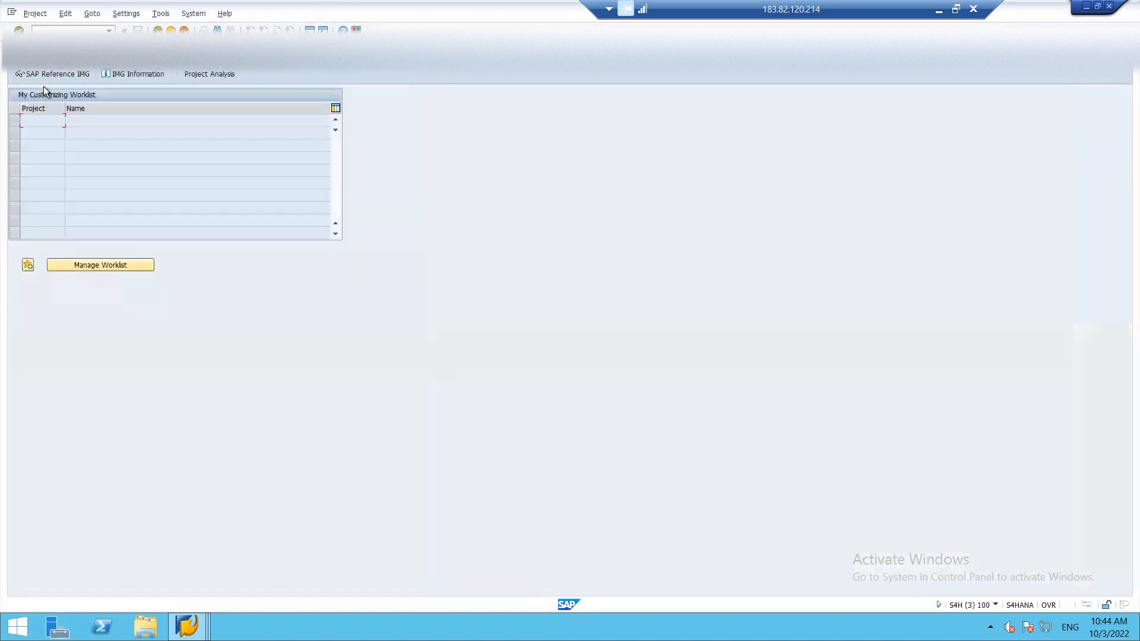
left_click(55, 76)
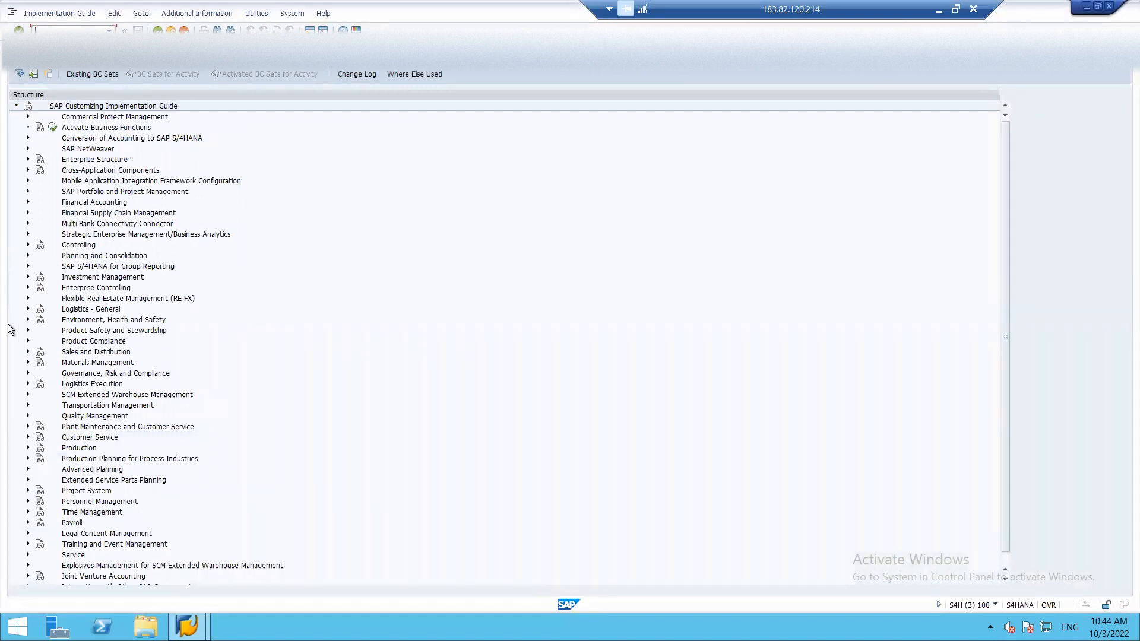
Under Financial Accounting's Accounts Receivable and Accounts Payable, open Define Account Groups with Screen Layout (Vendors) in the vendor master data creation preparations.
left_click(28, 202)
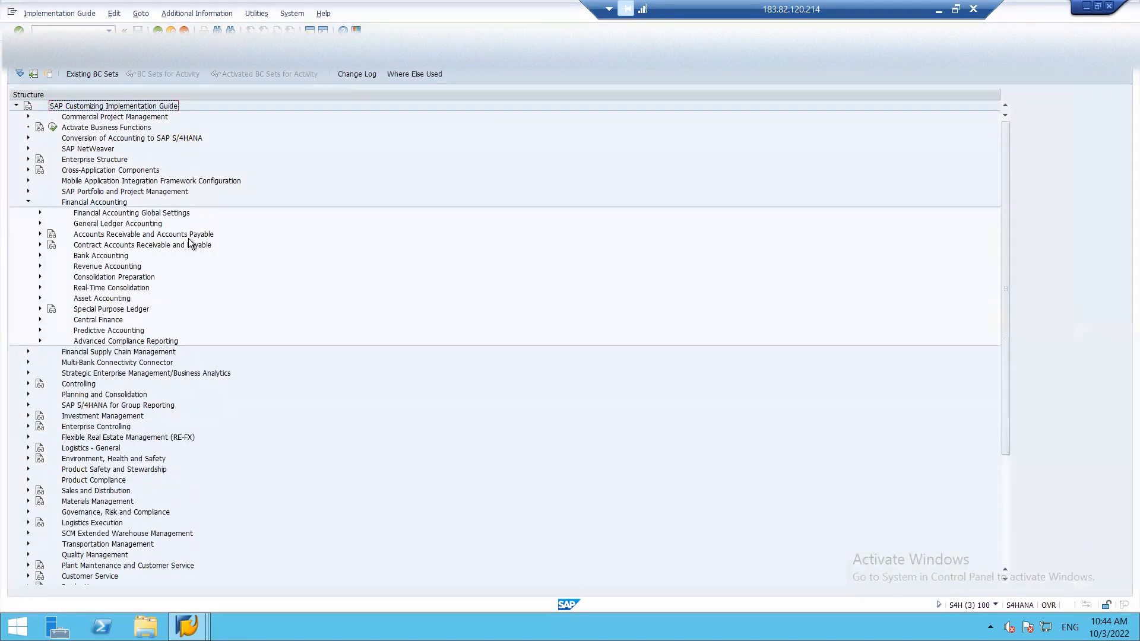
left_click(40, 235)
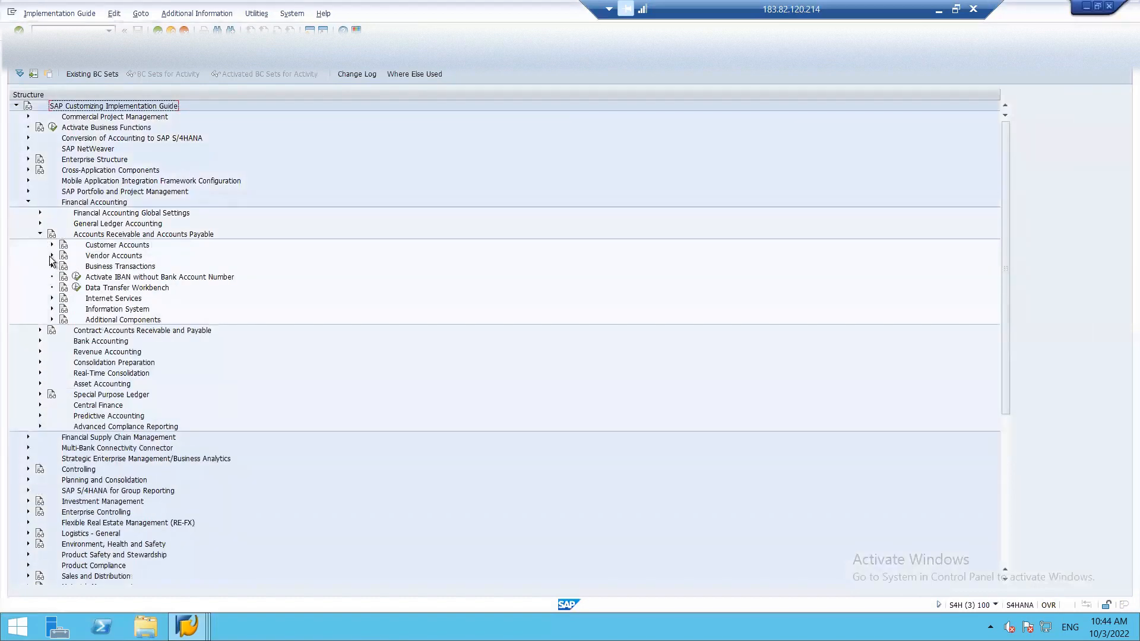
left_click(51, 256)
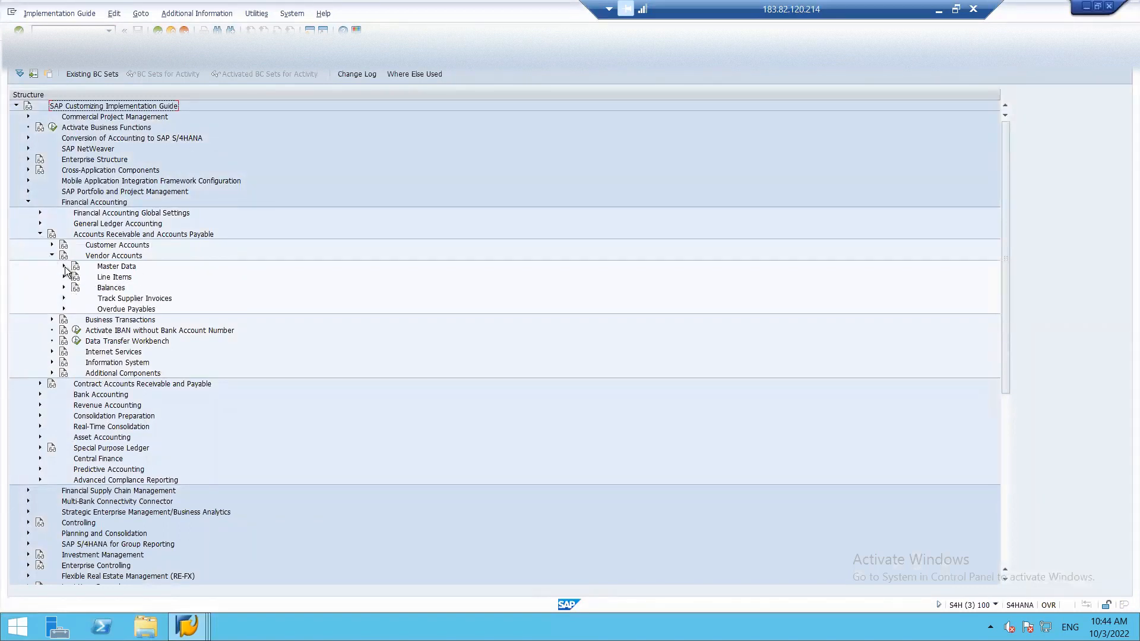
left_click(63, 266)
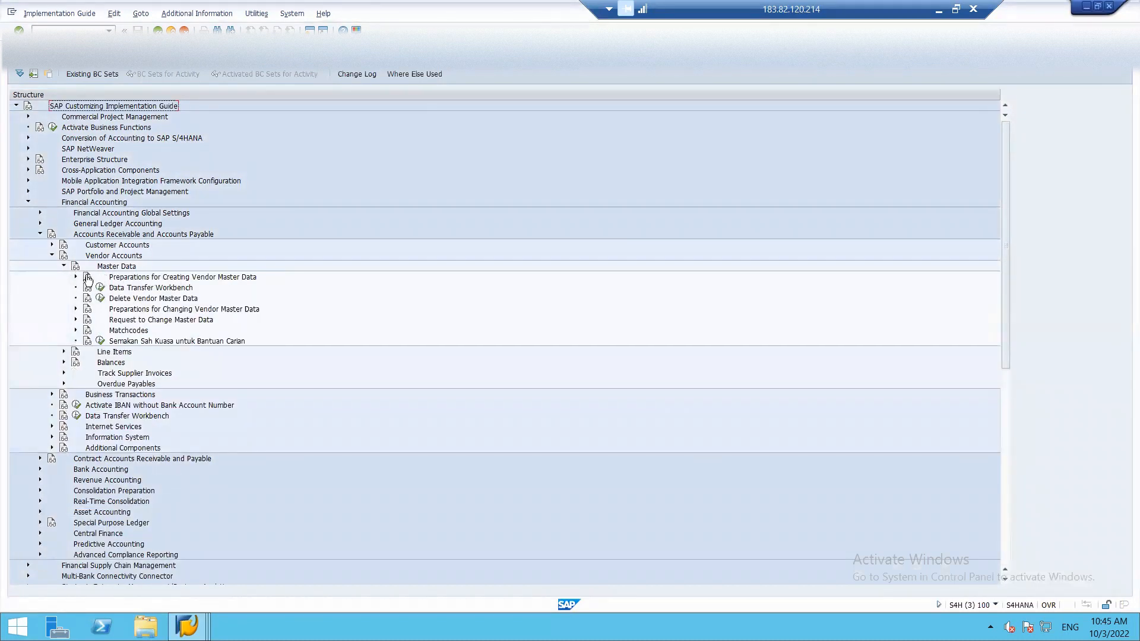
left_click(76, 277)
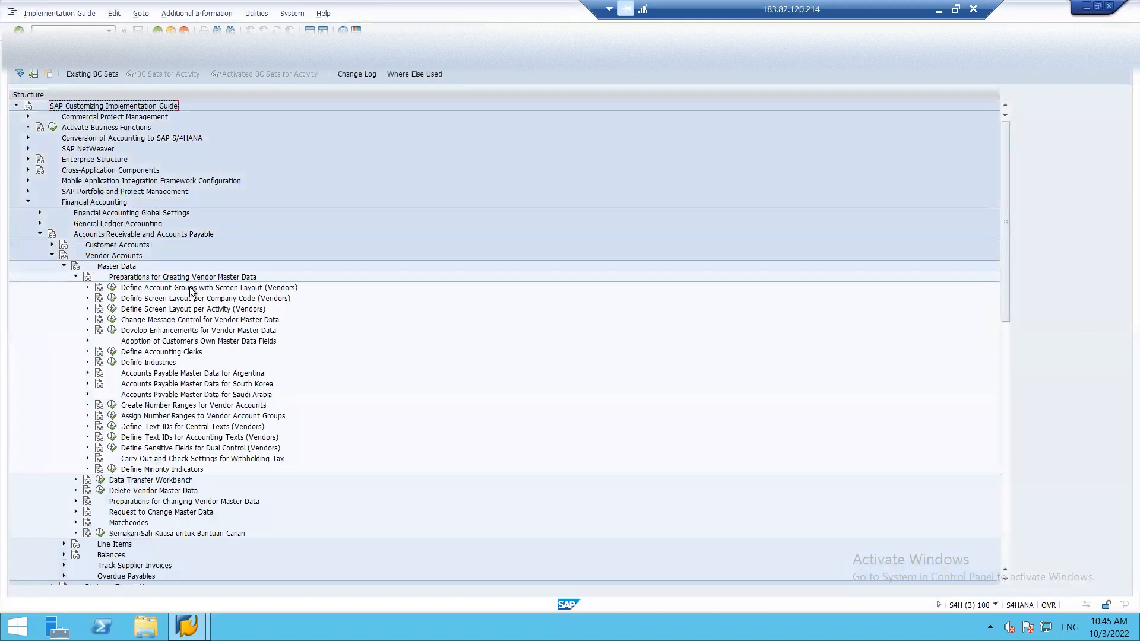
left_click(111, 288)
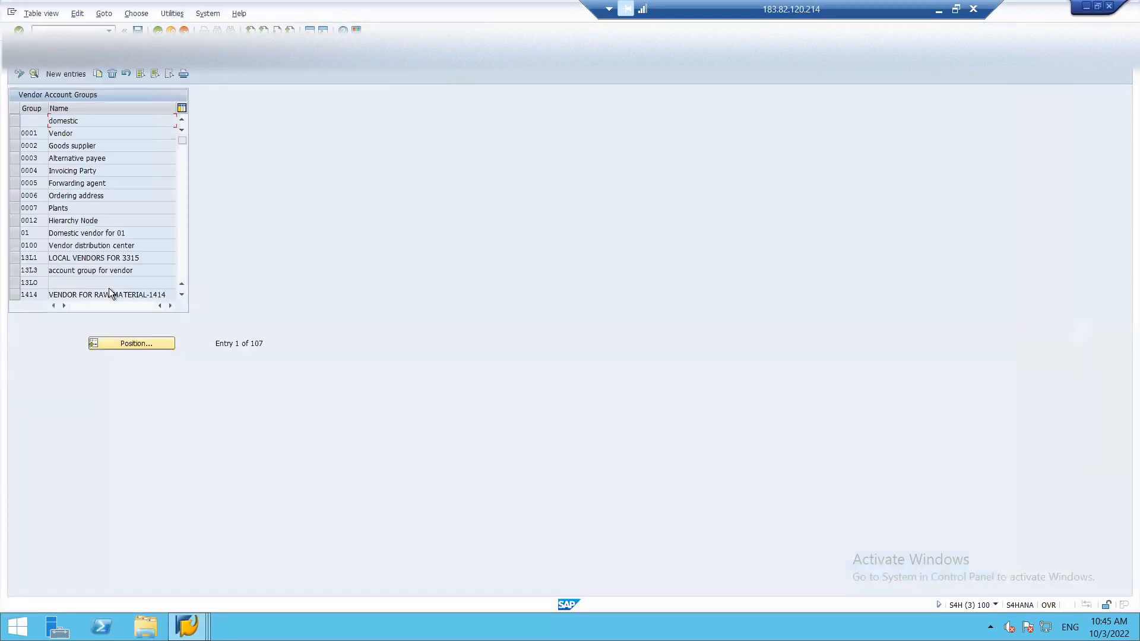
Position the vendor account groups list at account group ISH.
left_click(130, 343)
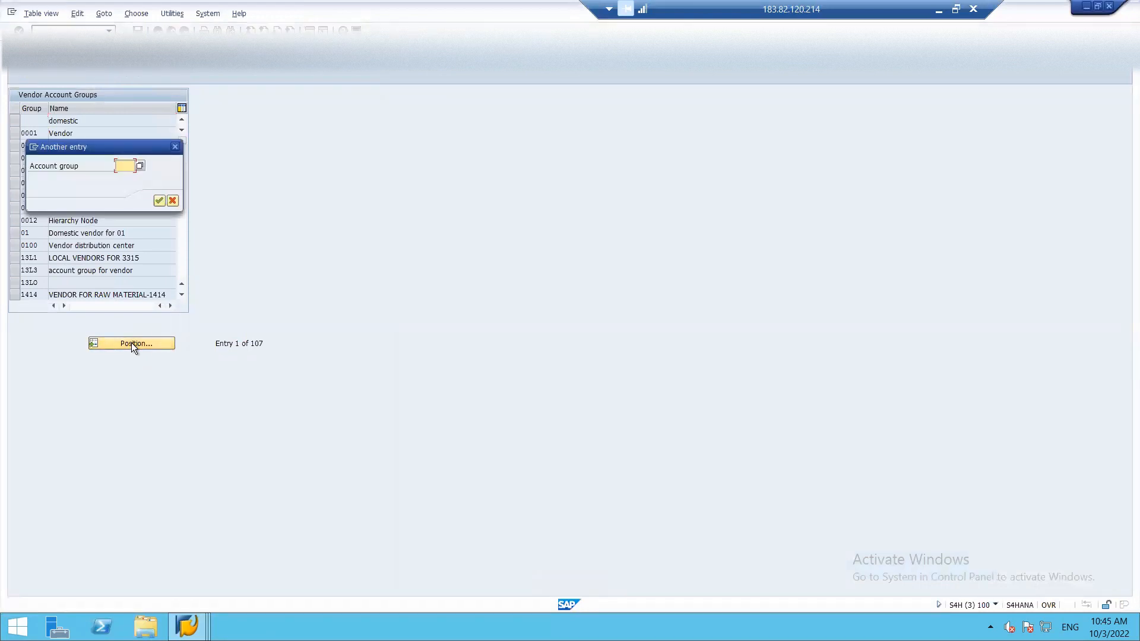
type("ISH")
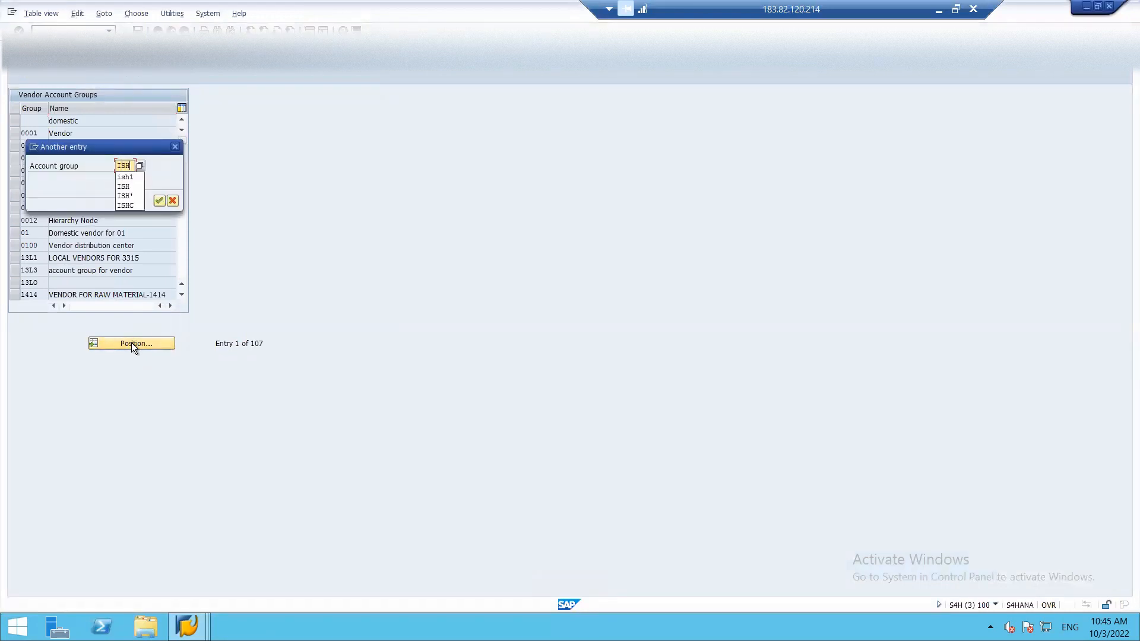
key("Return")
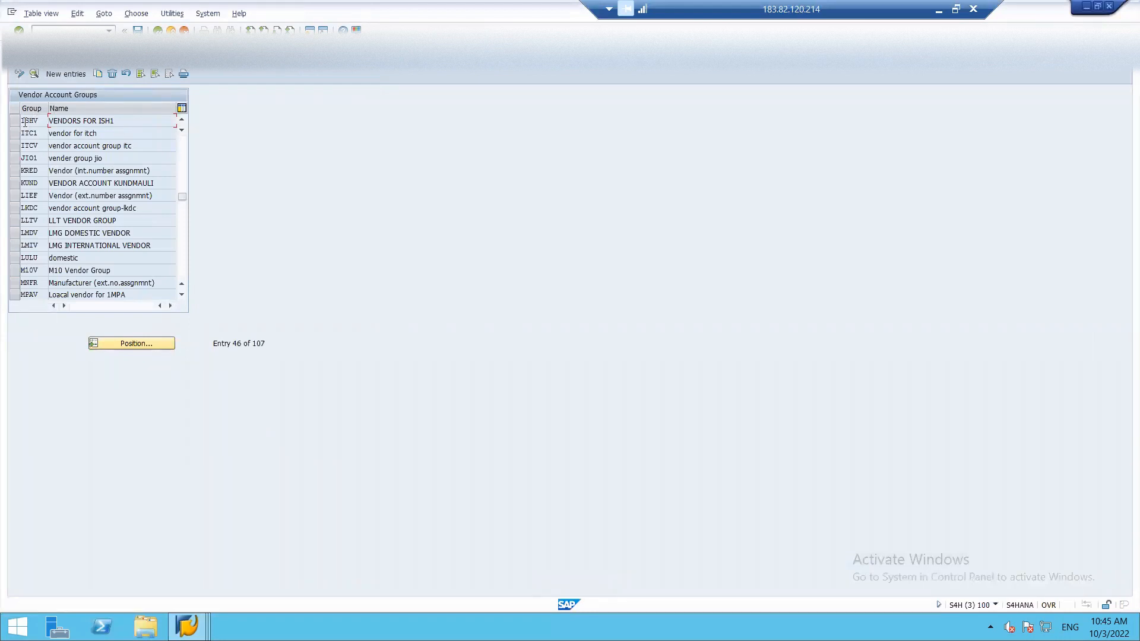
View the blank entry form for a new vendor account group, then return to the account groups list.
left_click(55, 73)
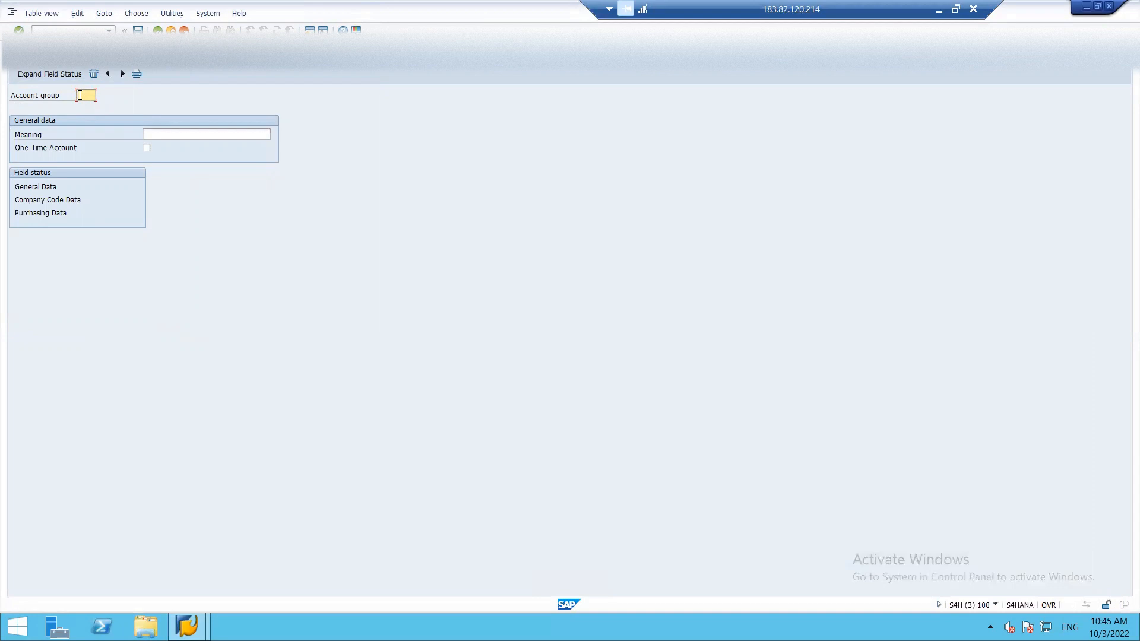
left_click(206, 131)
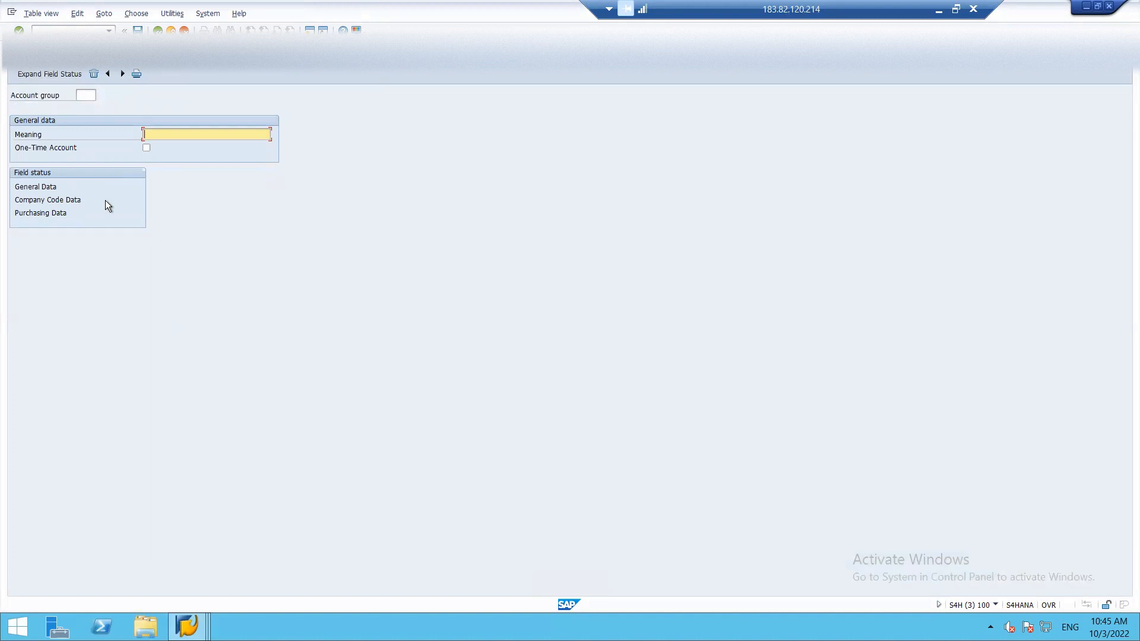
key("F3")
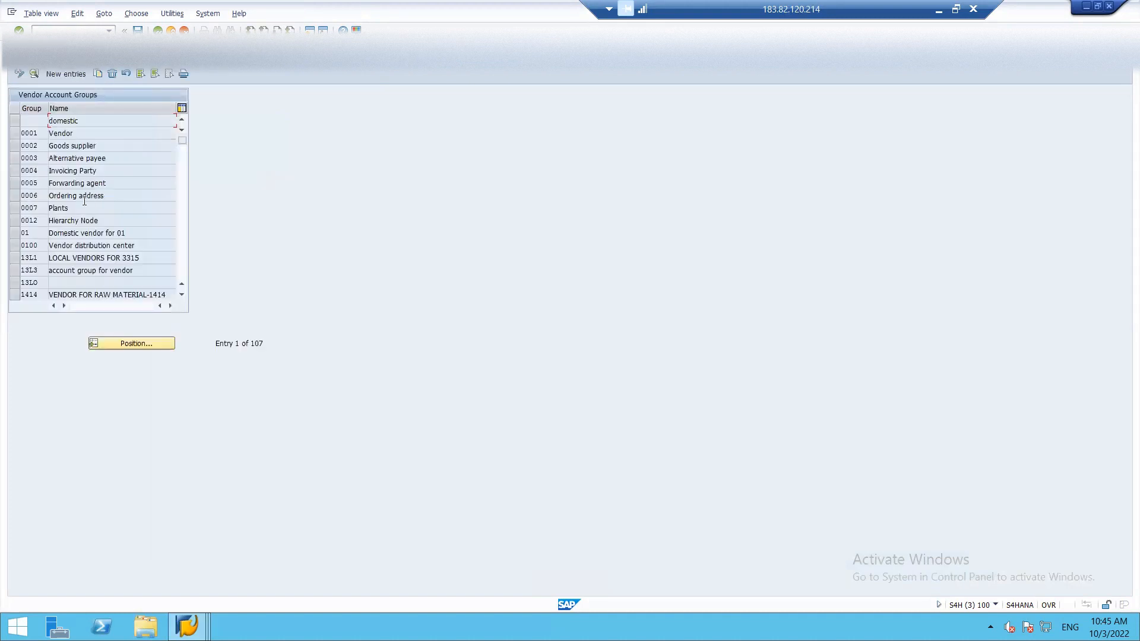
Position the vendor account groups list at ISH and open the details of account group ISHV.
left_click(138, 341)
type("ISH")
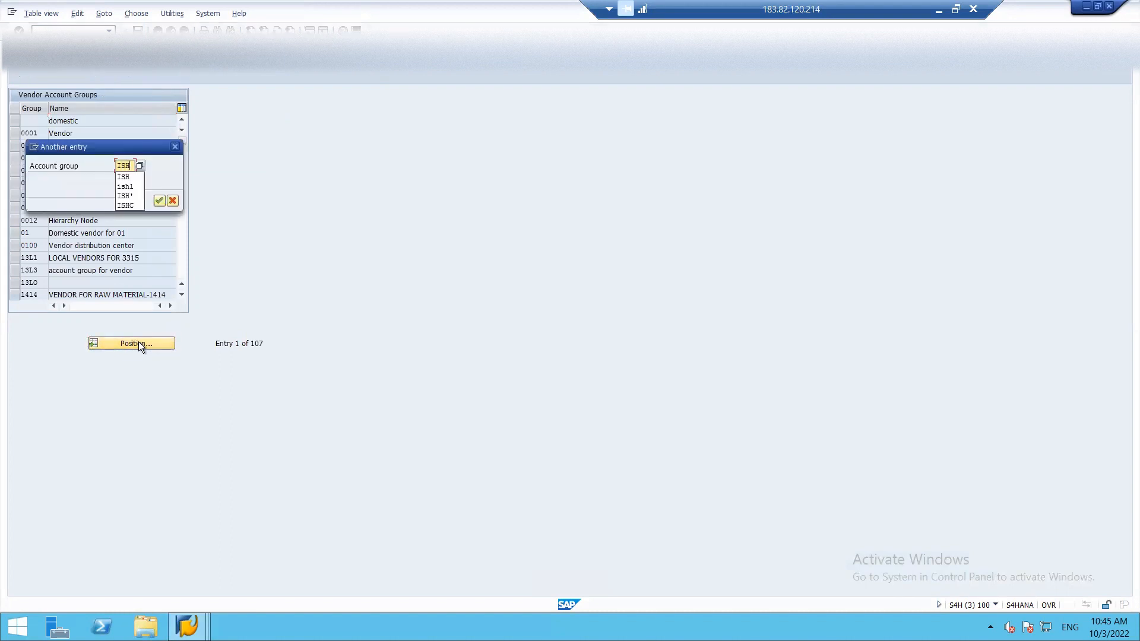
key("Return")
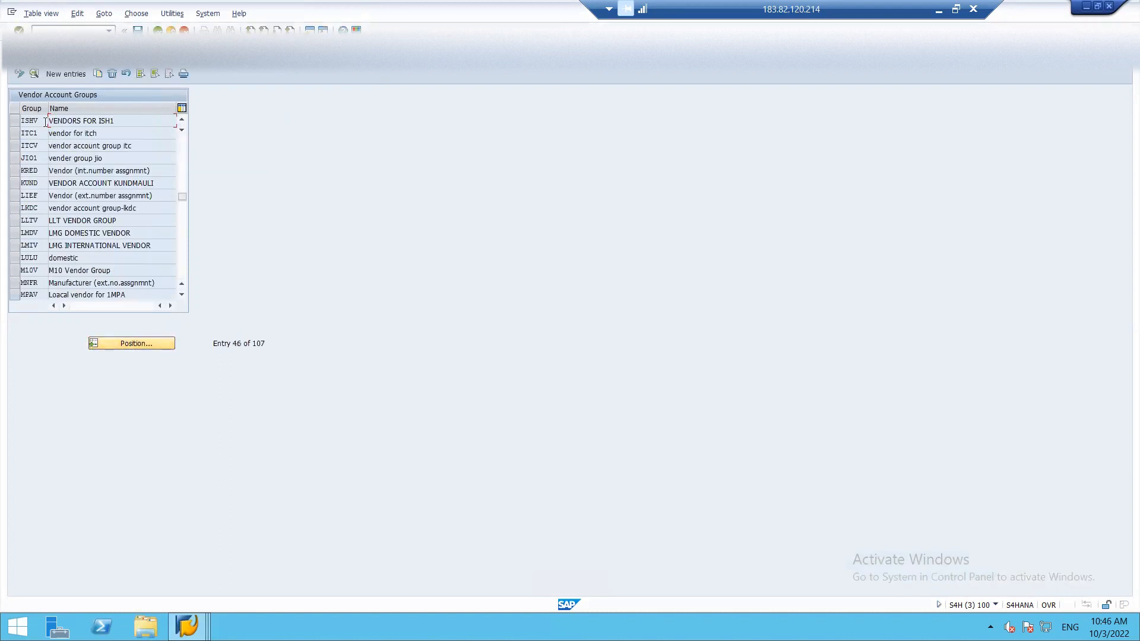
left_click(14, 123)
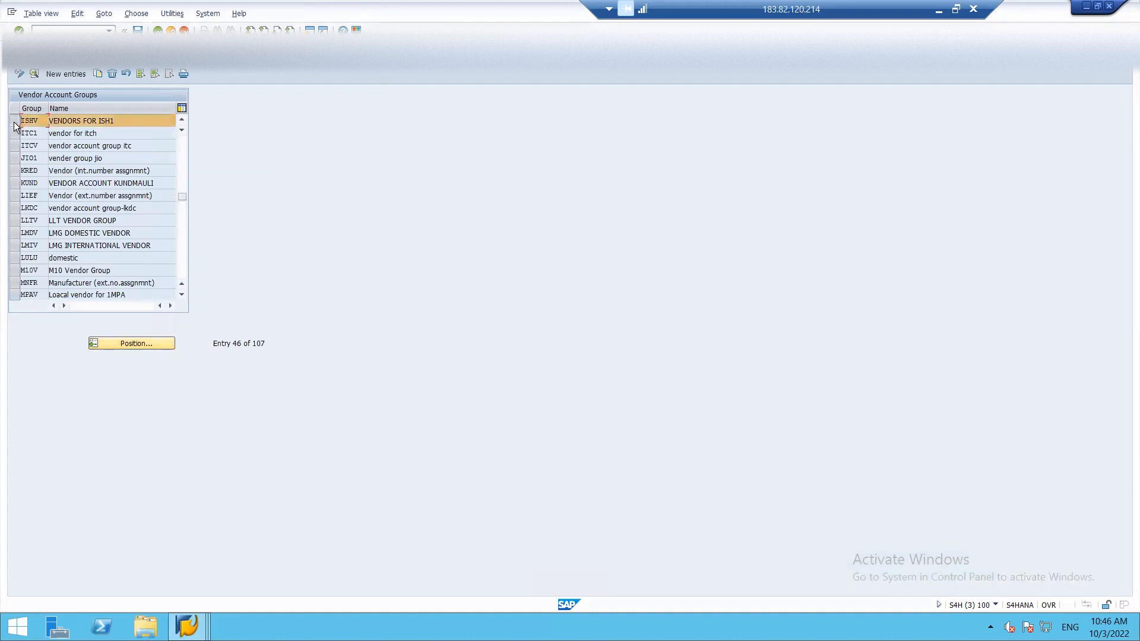
double_click(64, 123)
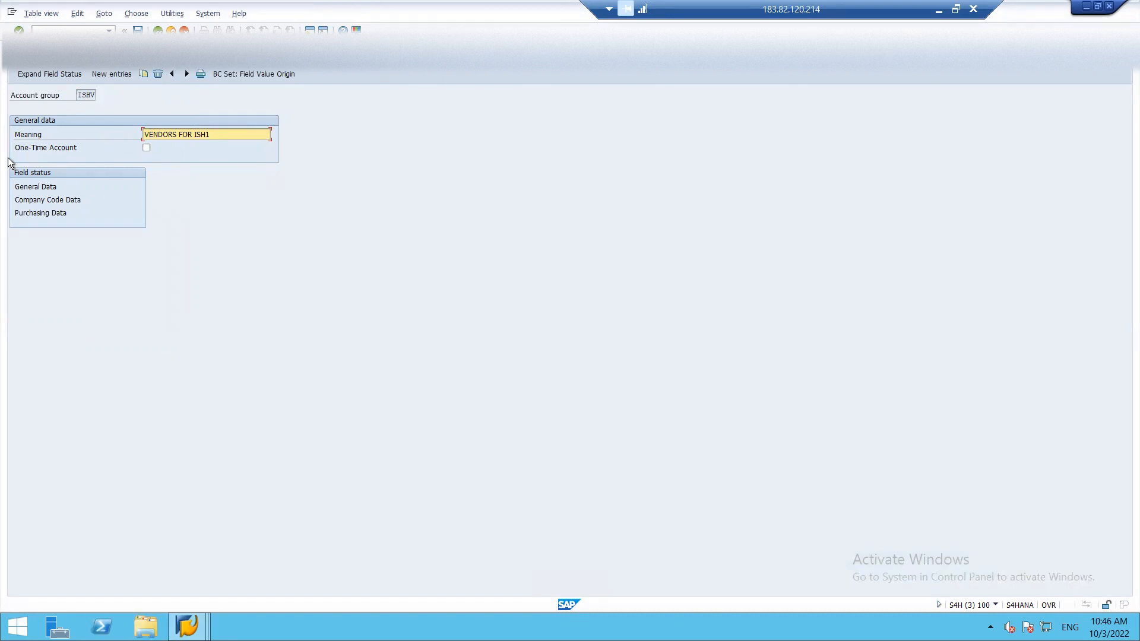
Open the General Data field status of account group ISHV and examine the field settings of the Address group.
left_click(41, 188)
double_click(39, 187)
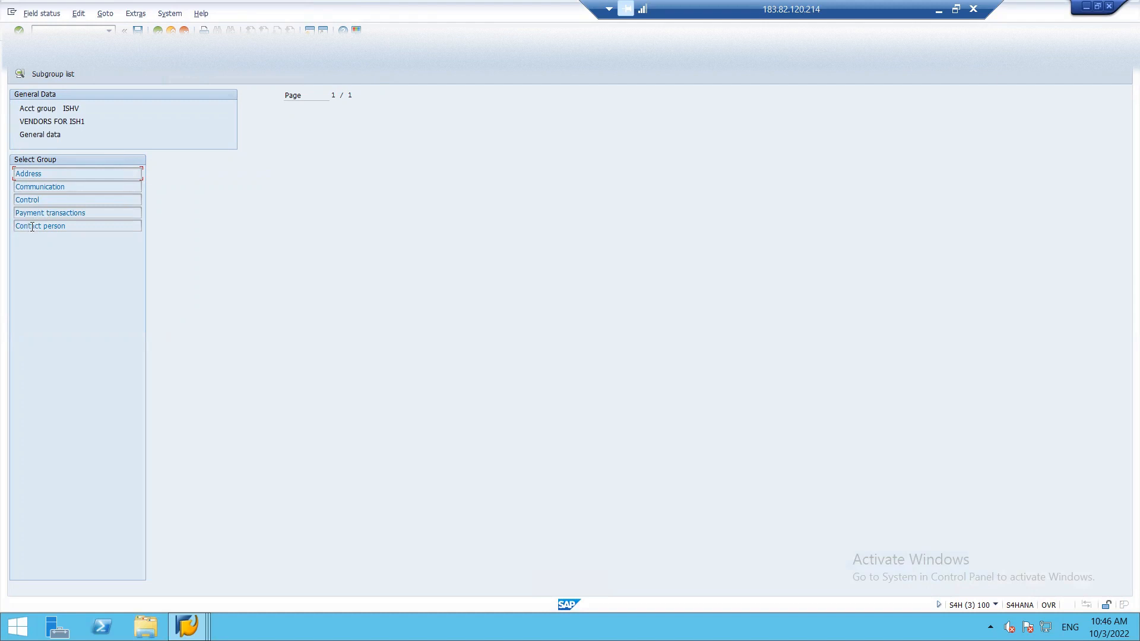
double_click(25, 173)
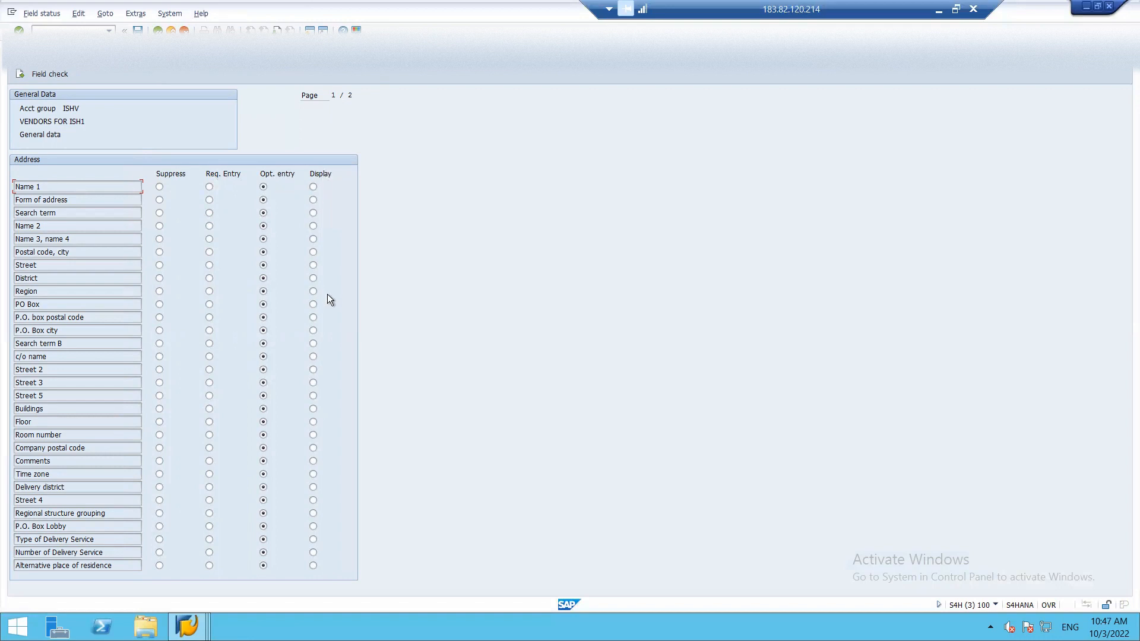
key("F3")
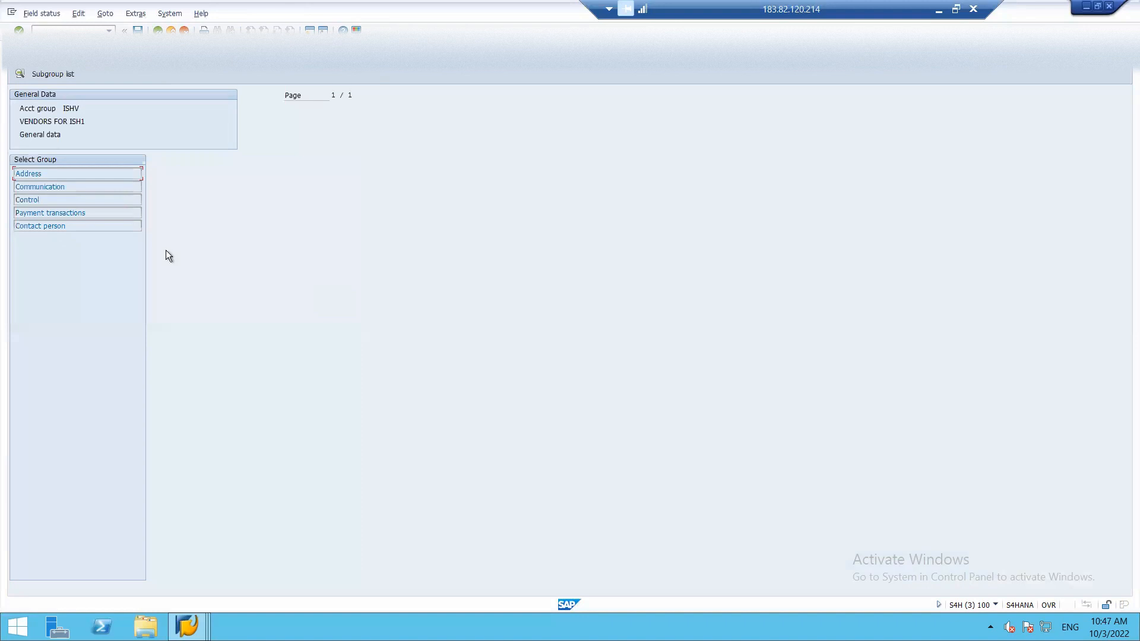
Examine the Communication and Control field settings in the general data of account group ISHV.
double_click(57, 188)
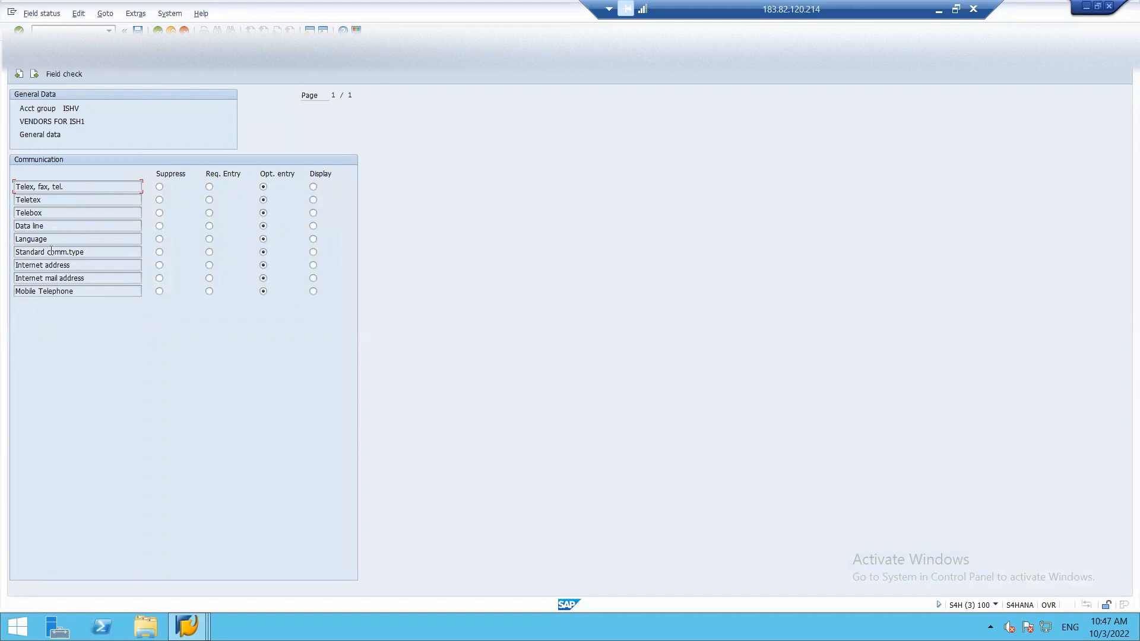
key("F3")
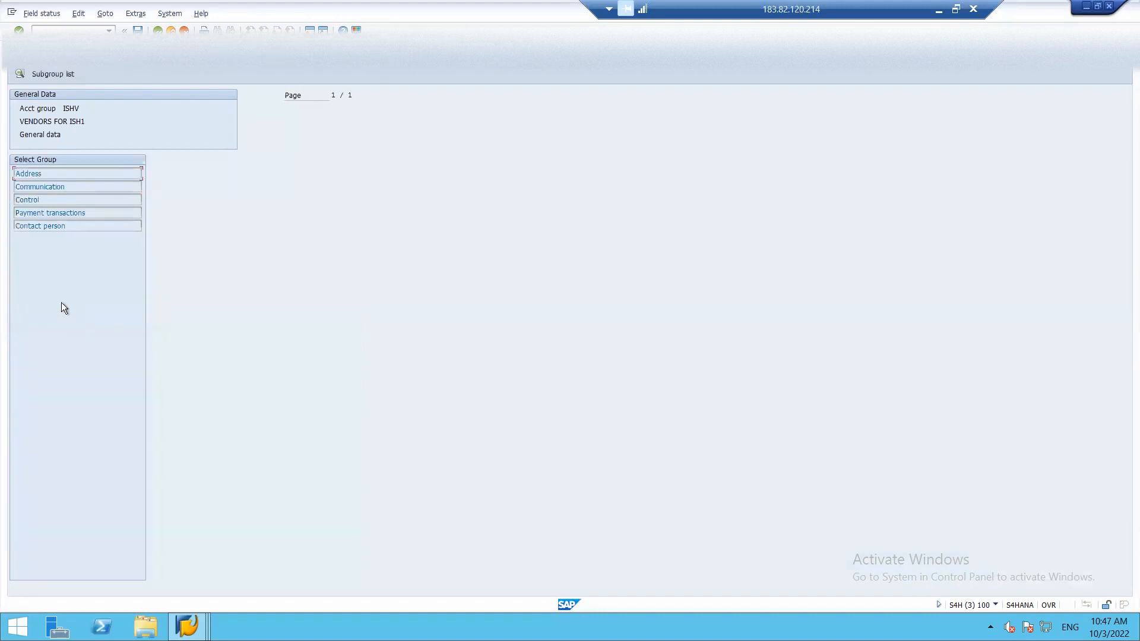
double_click(31, 202)
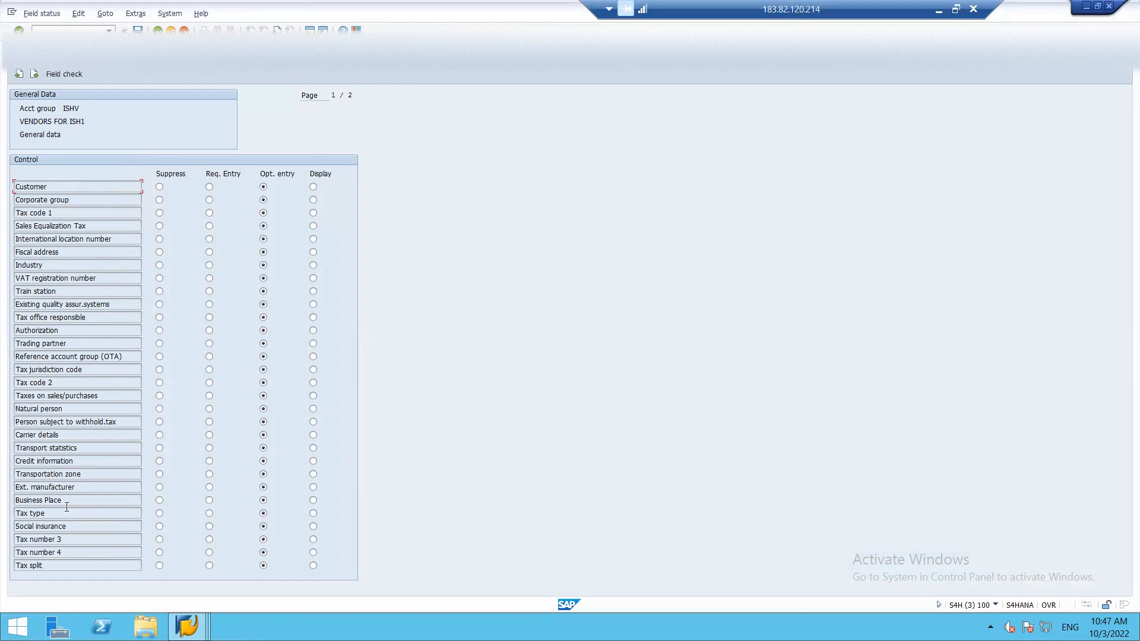
key("Down")
key("F3")
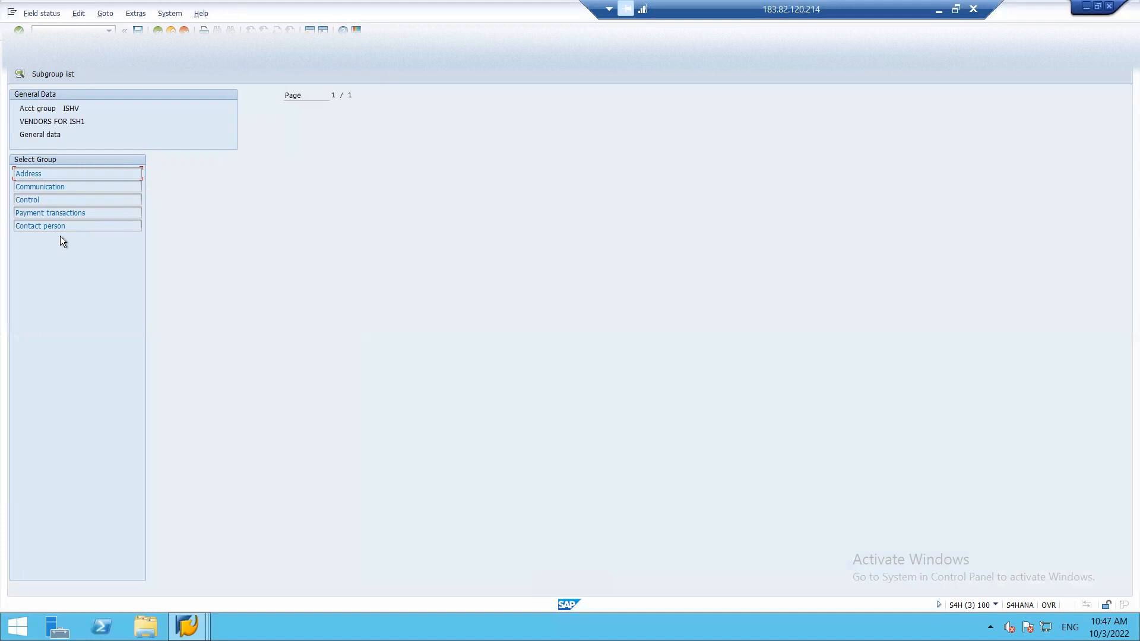
Examine the Contact person field settings of account group ISHV, then go back to the implementation guide.
double_click(26, 229)
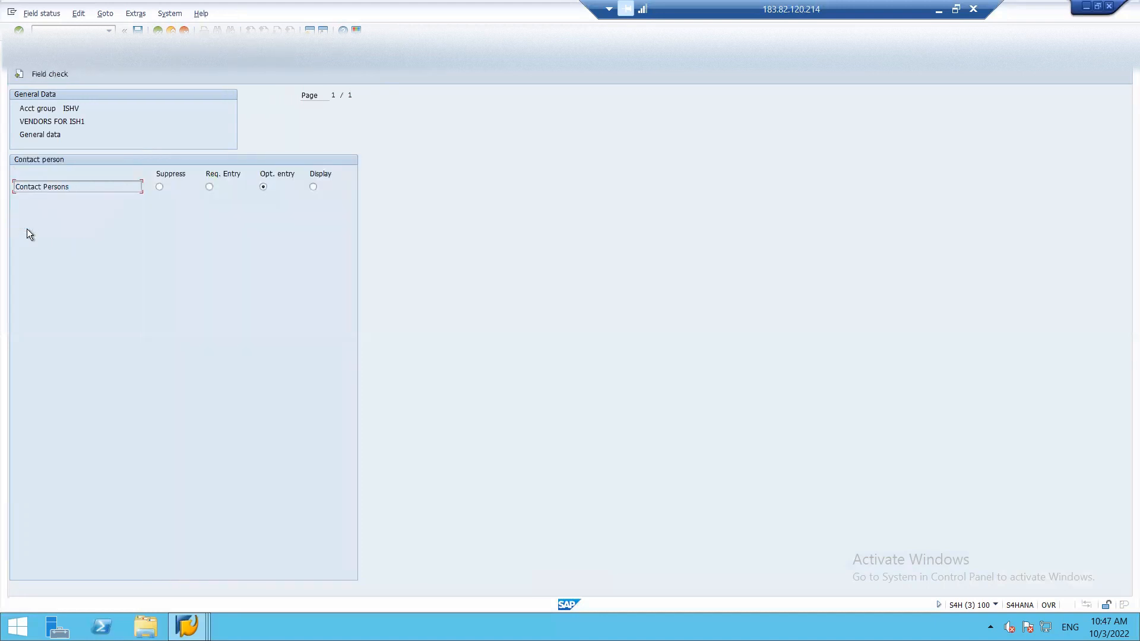
key("F3")
key("F3")
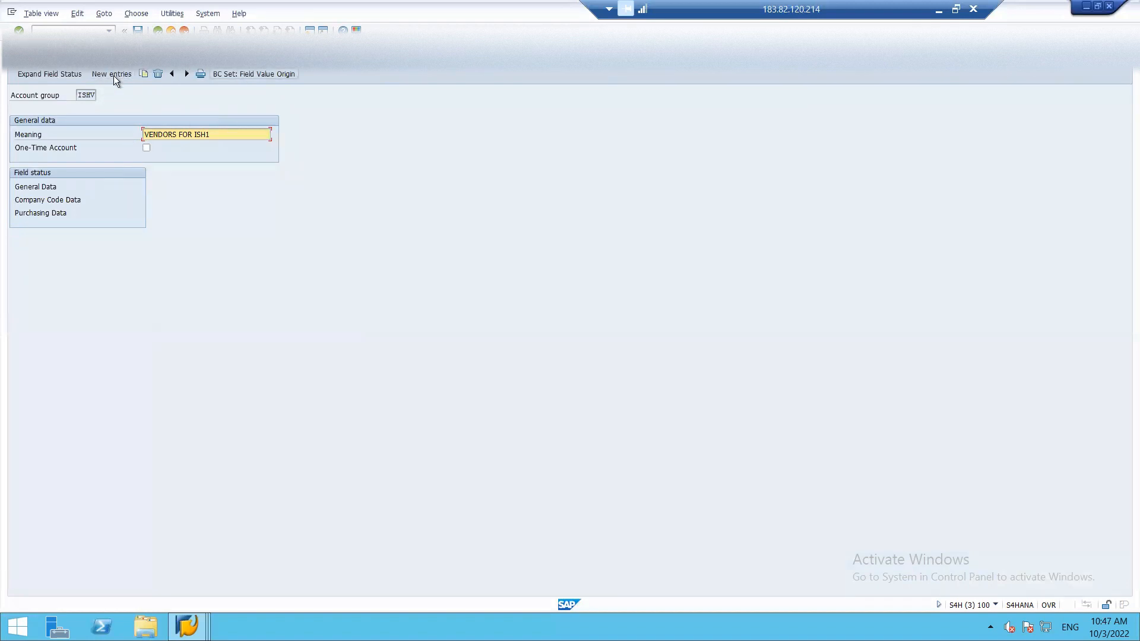
key("F3")
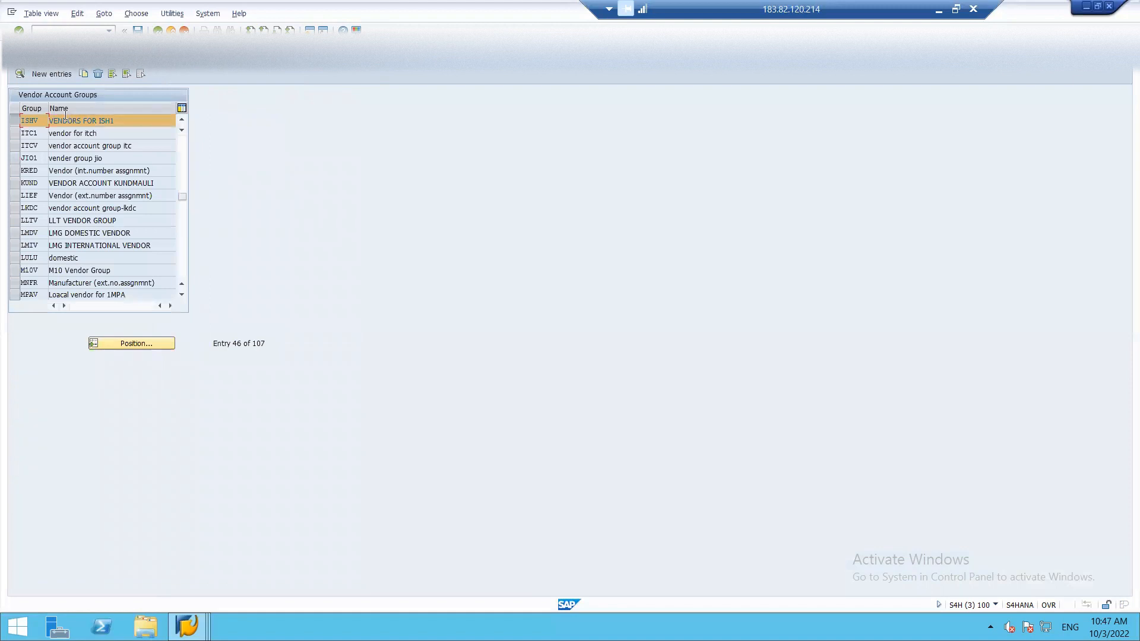
key("F3")
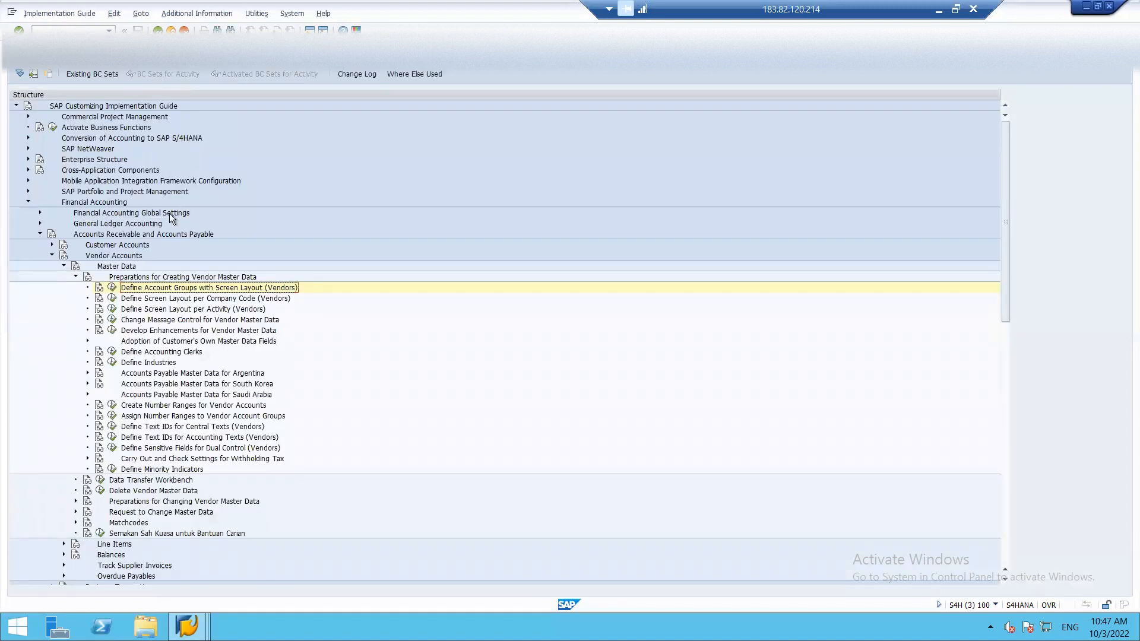
Open Create Number Ranges for Vendor Accounts with the intervals in change mode and examine the interval rows.
left_click(112, 406)
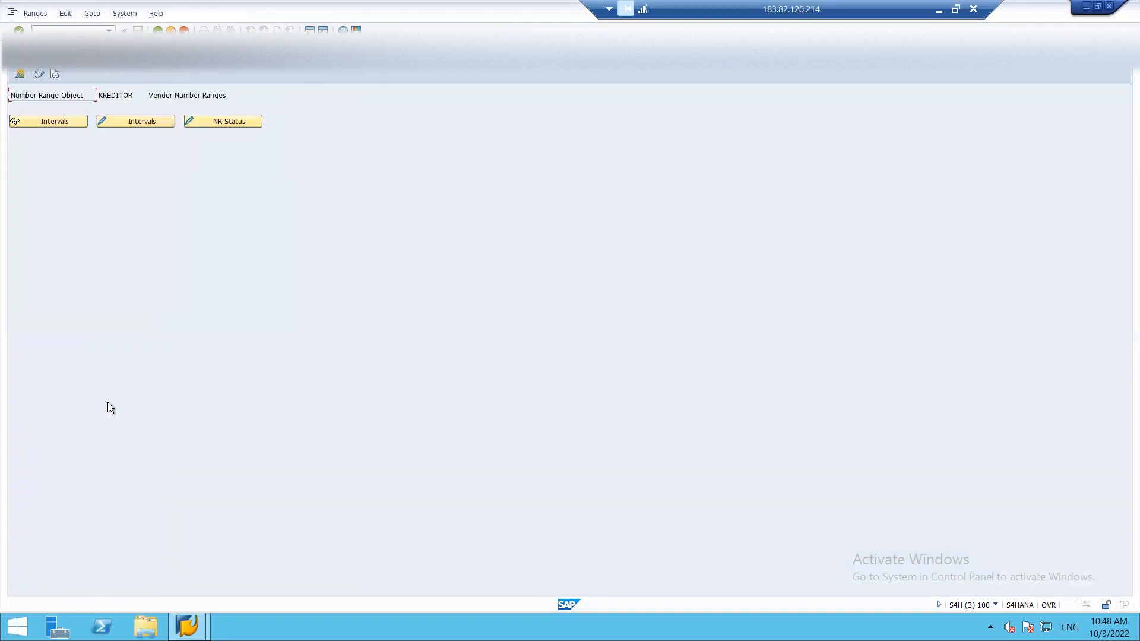
left_click(144, 123)
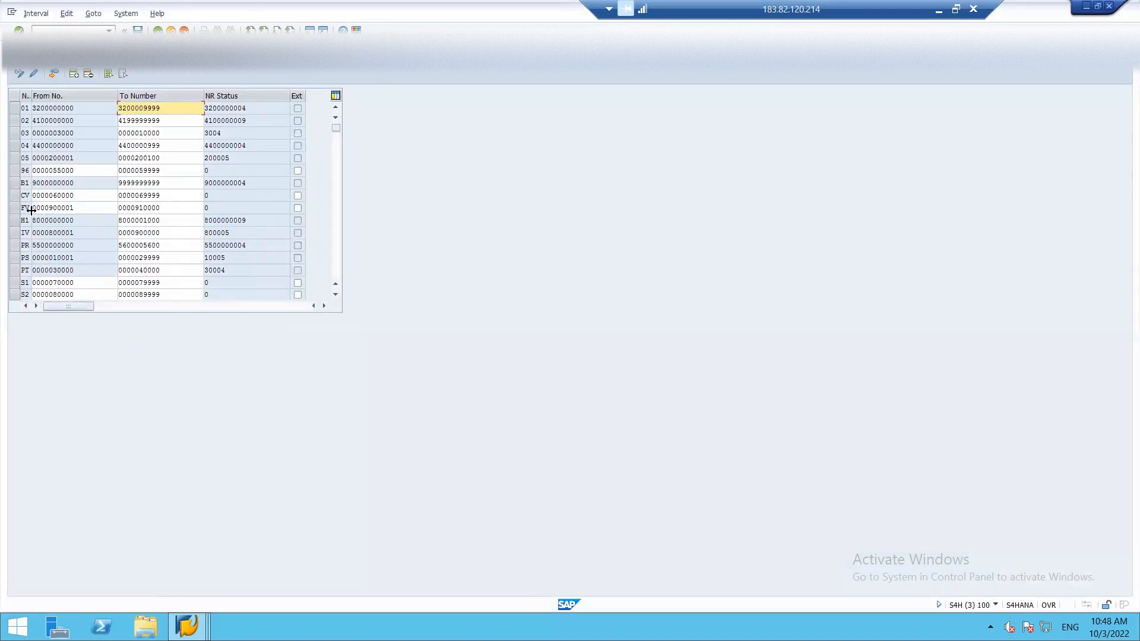
left_click(38, 259)
key("Down")
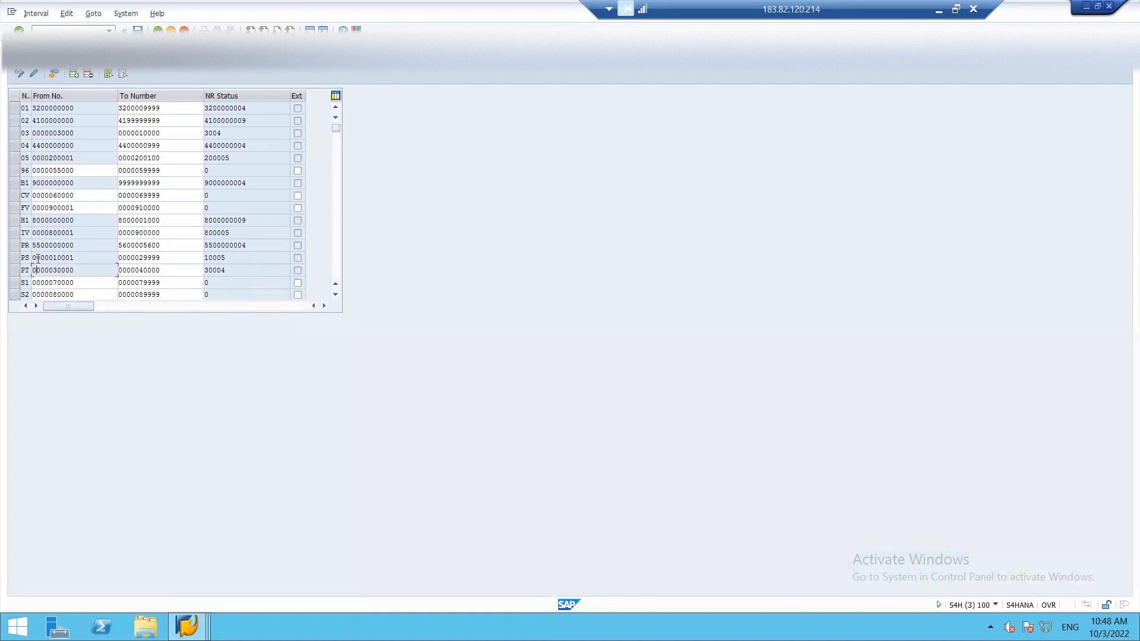
key("Up")
key("Up")
key("Up")
key("Up")
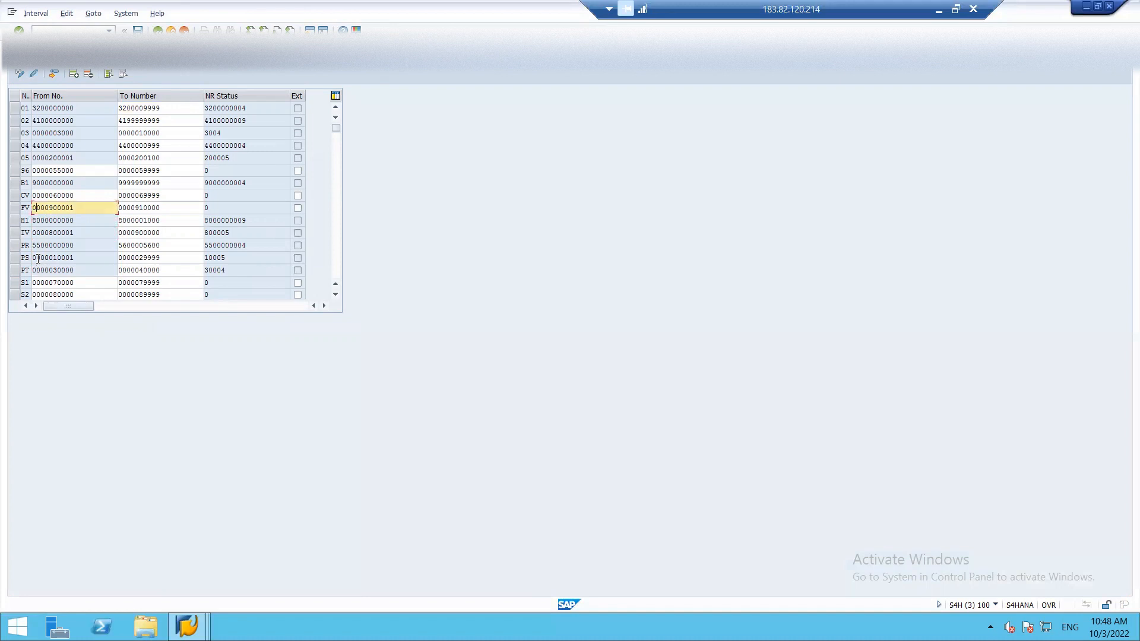
key("Down")
key("Down")
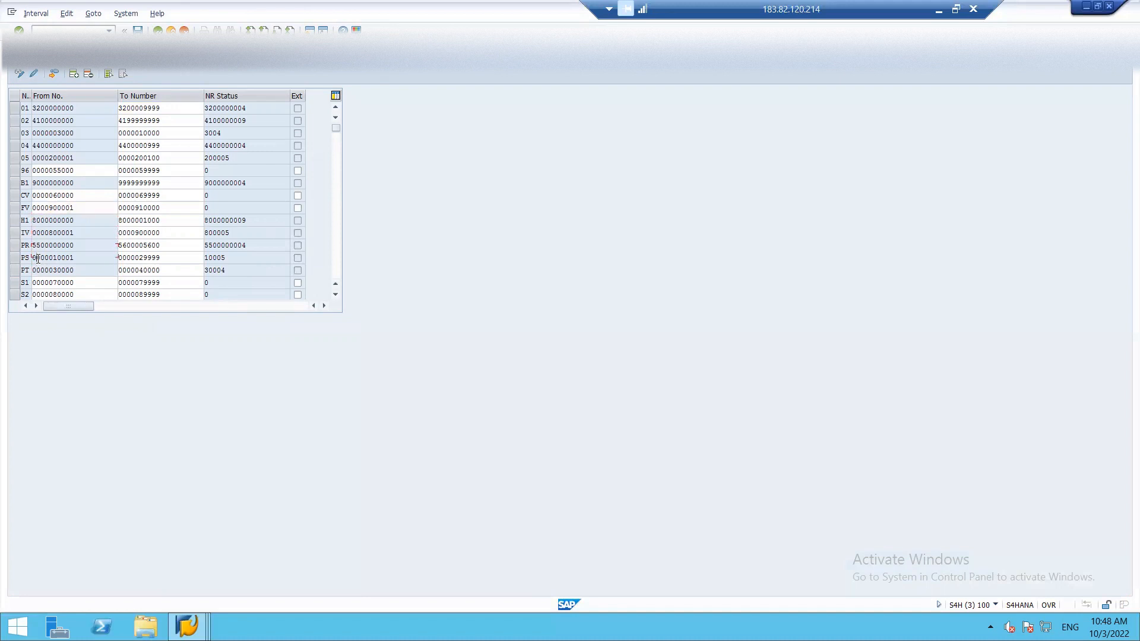
key("Down")
key("Down")
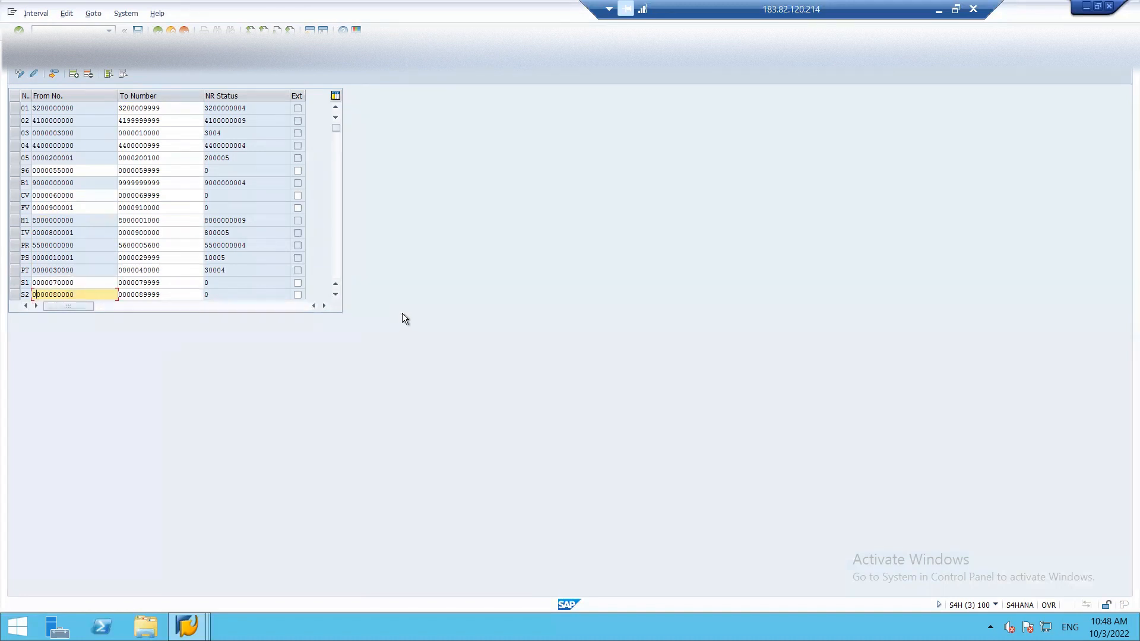
Look through the rest of the vendor number range intervals, then return to the start of the list and select interval IV.
left_click(336, 294)
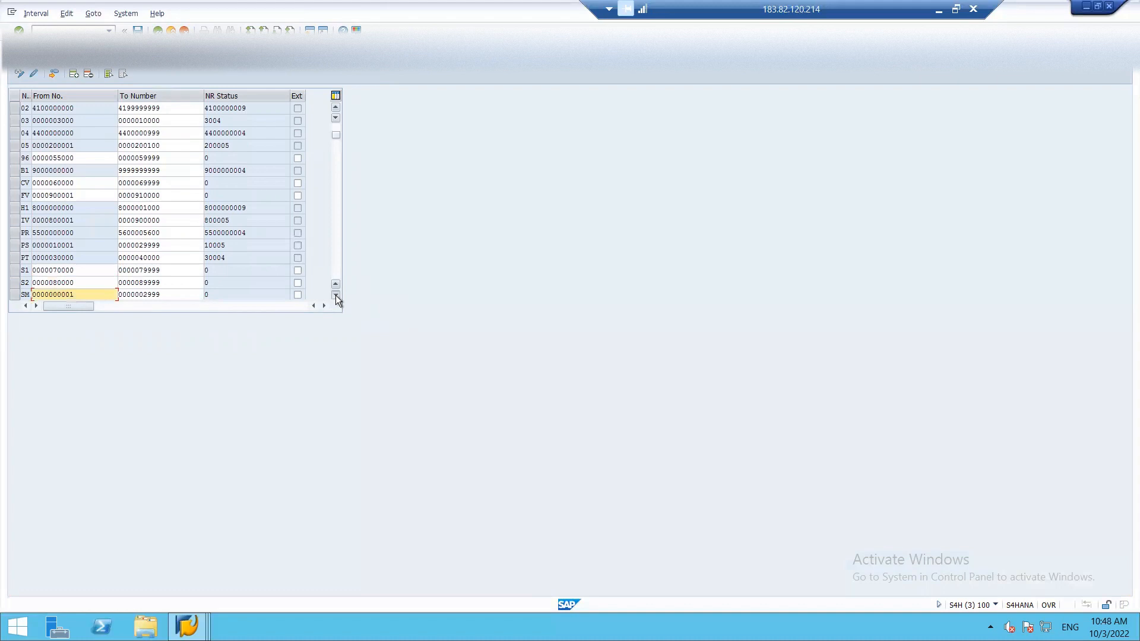
left_click(336, 294)
left_click(335, 295)
left_click(336, 294)
left_click(336, 295)
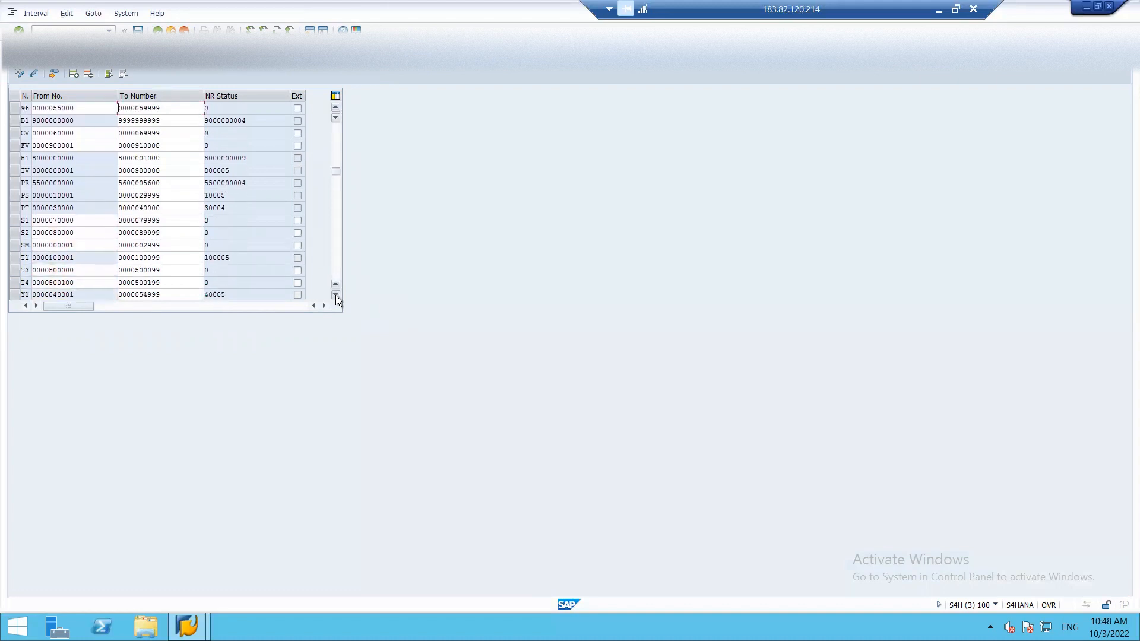
left_click(336, 294)
left_click(336, 294)
left_click(336, 295)
left_click(336, 295)
left_click(334, 134)
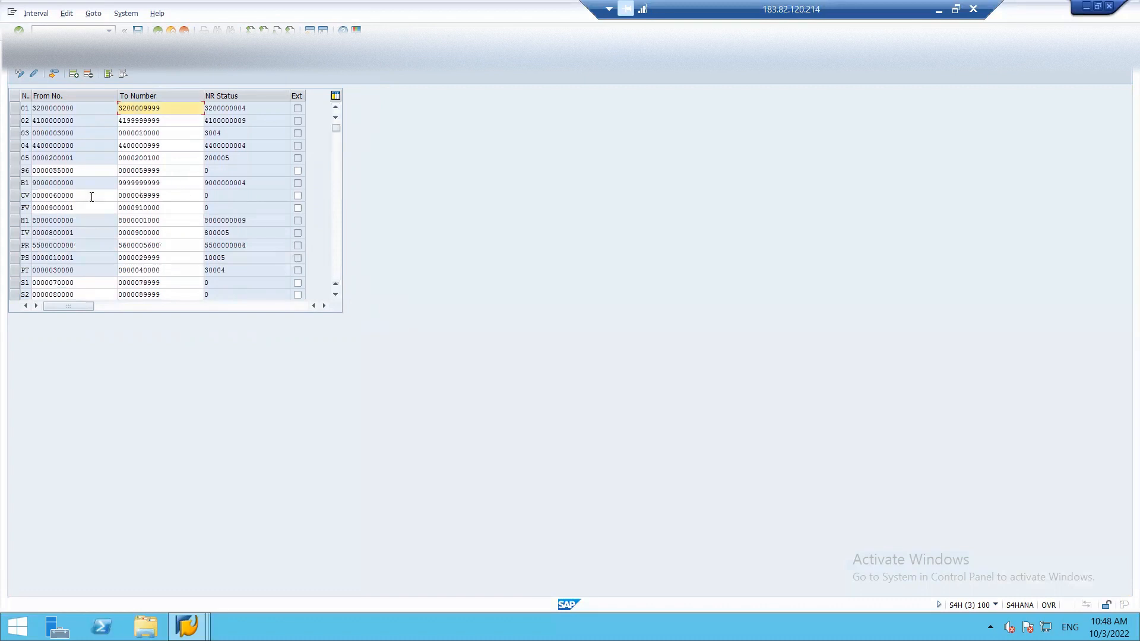
left_click(24, 234)
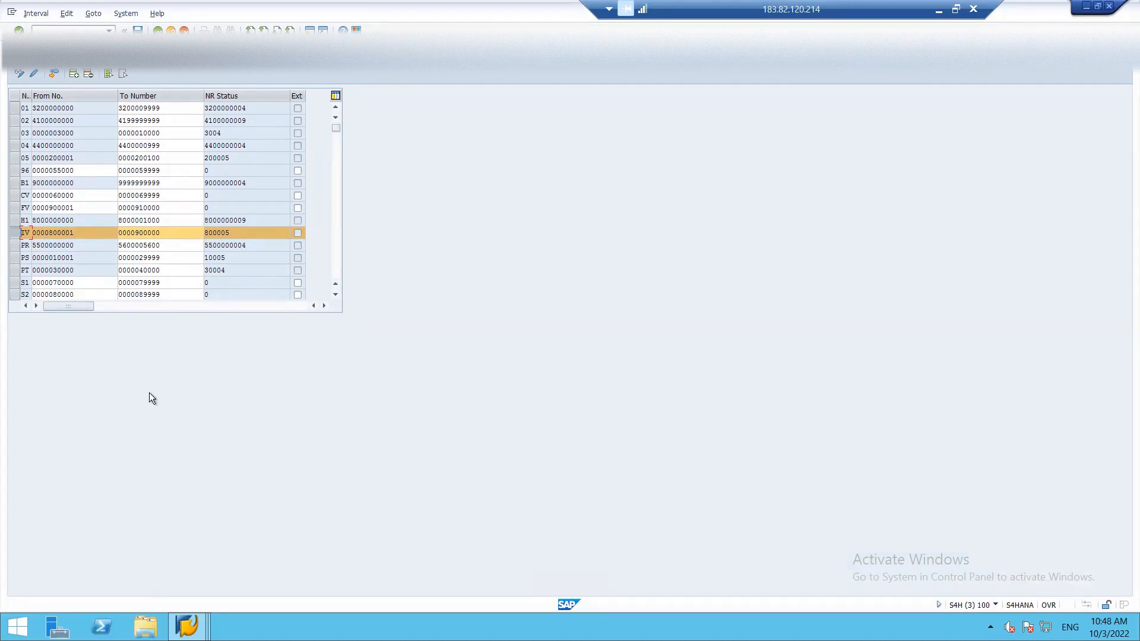
key("alt+i")
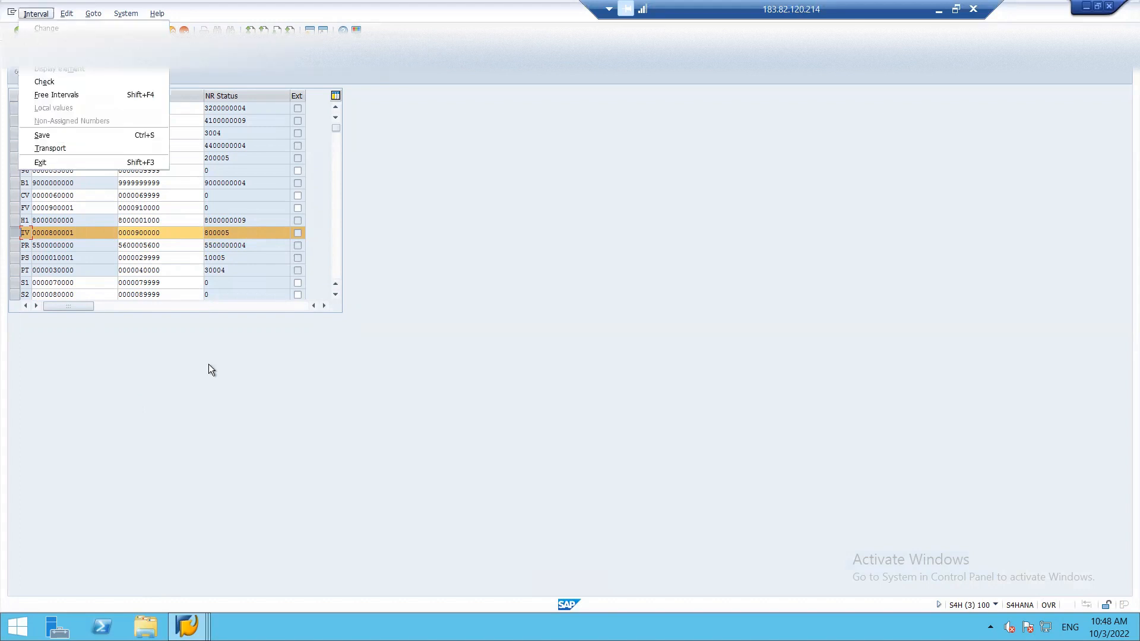
key("Escape")
In the other SAP session, open Define Number Ranges under the Business Partner's Number Ranges and Groupings, with the intervals in change mode.
key("alt+Tab")
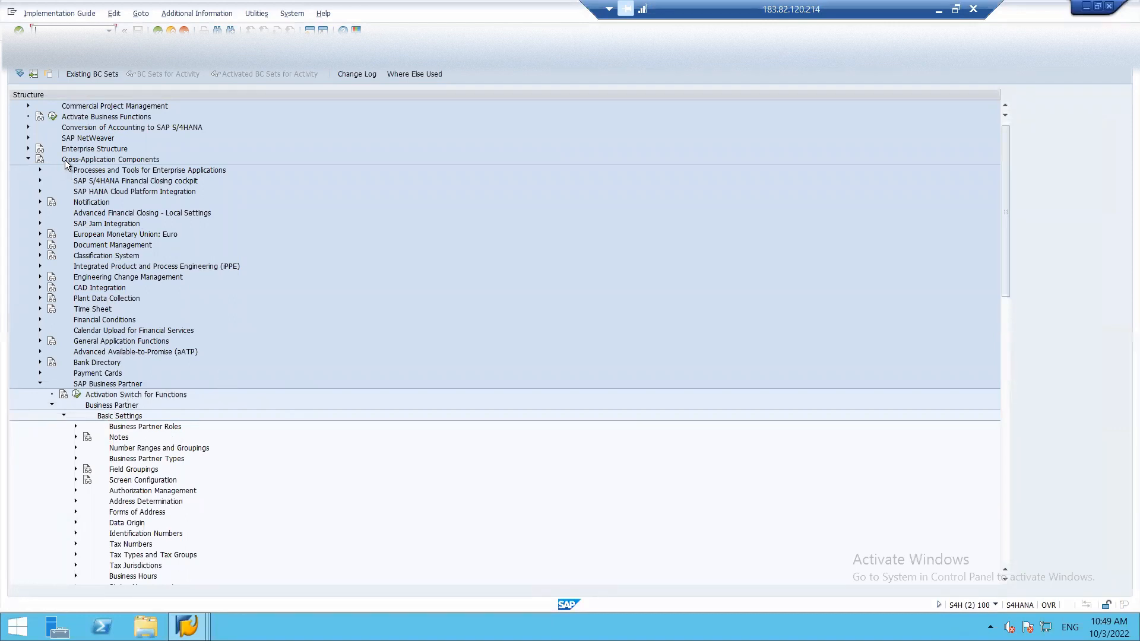
left_click(74, 448)
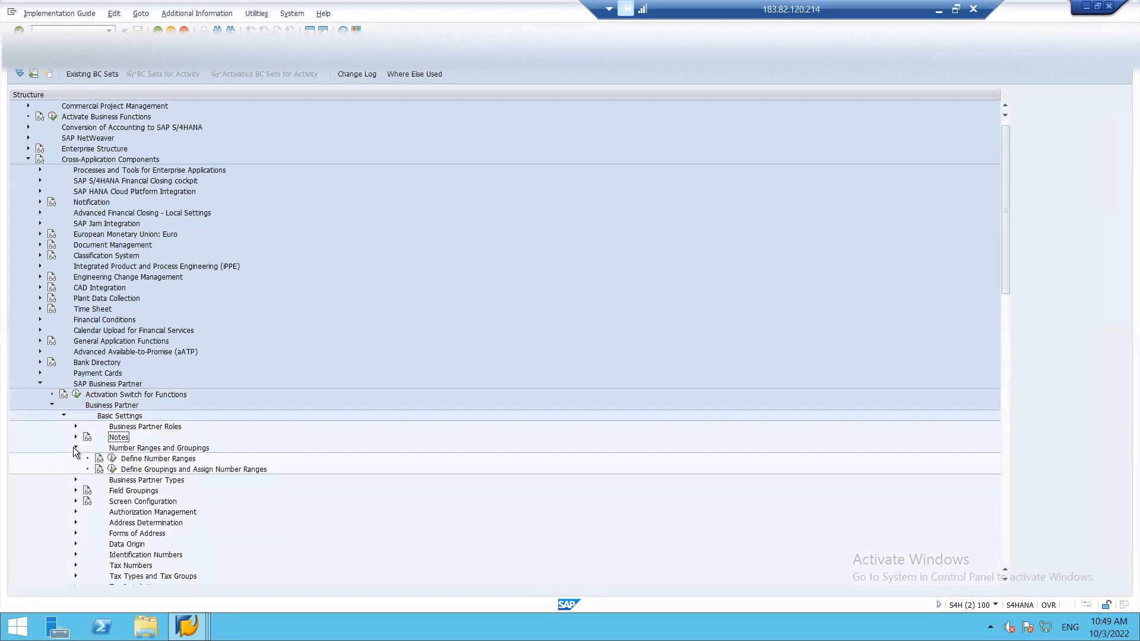
left_click(112, 459)
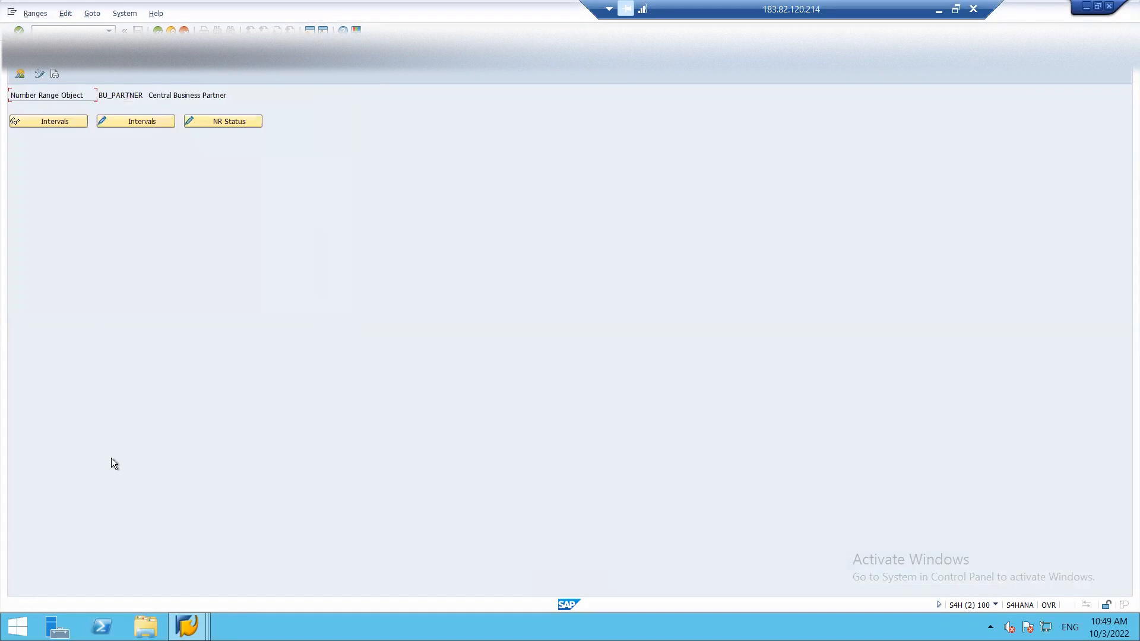
left_click(146, 126)
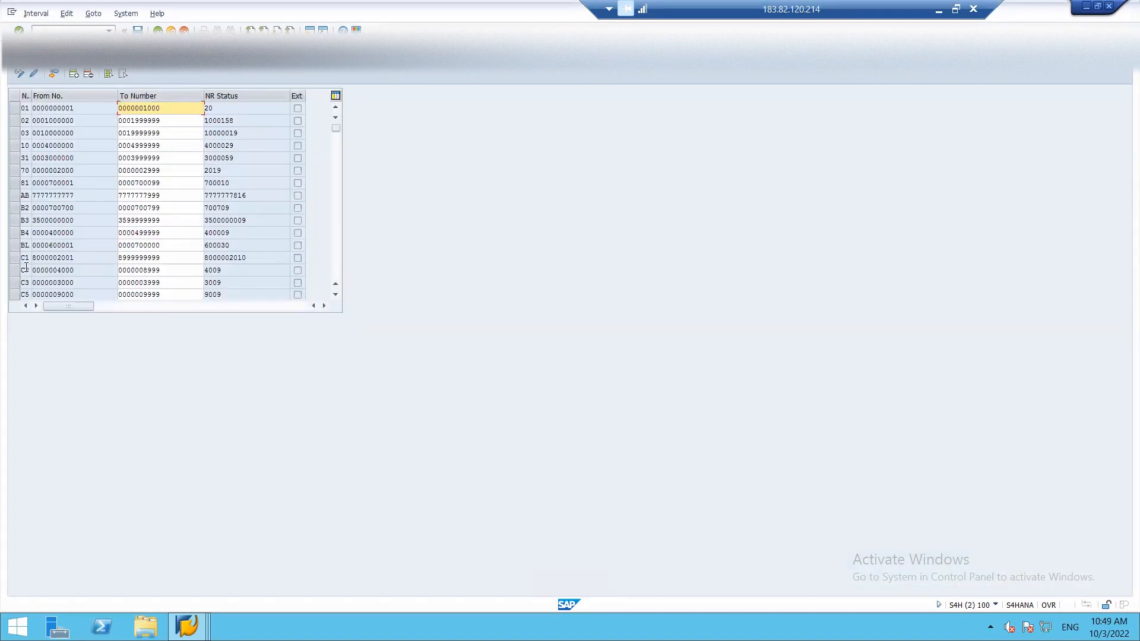
Locate and select interval IB in the central business partner number ranges.
left_click(336, 295)
left_click(336, 295)
left_click(336, 295)
left_click(336, 295)
left_click(336, 295)
left_click(336, 295)
left_click(336, 295)
left_click(336, 295)
left_click(336, 295)
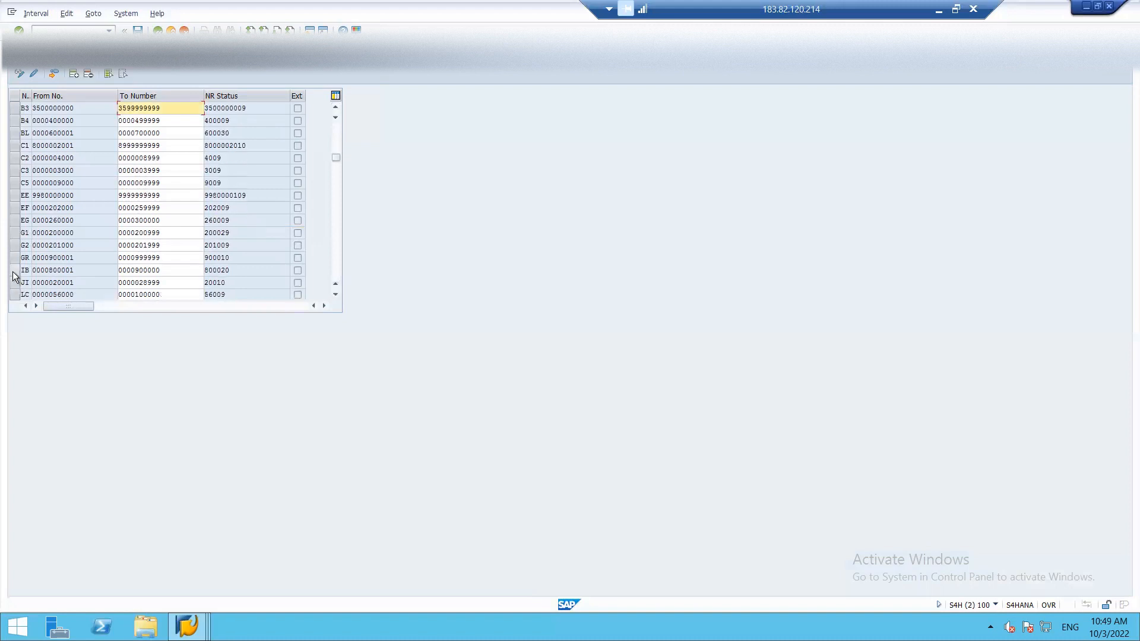
left_click(15, 271)
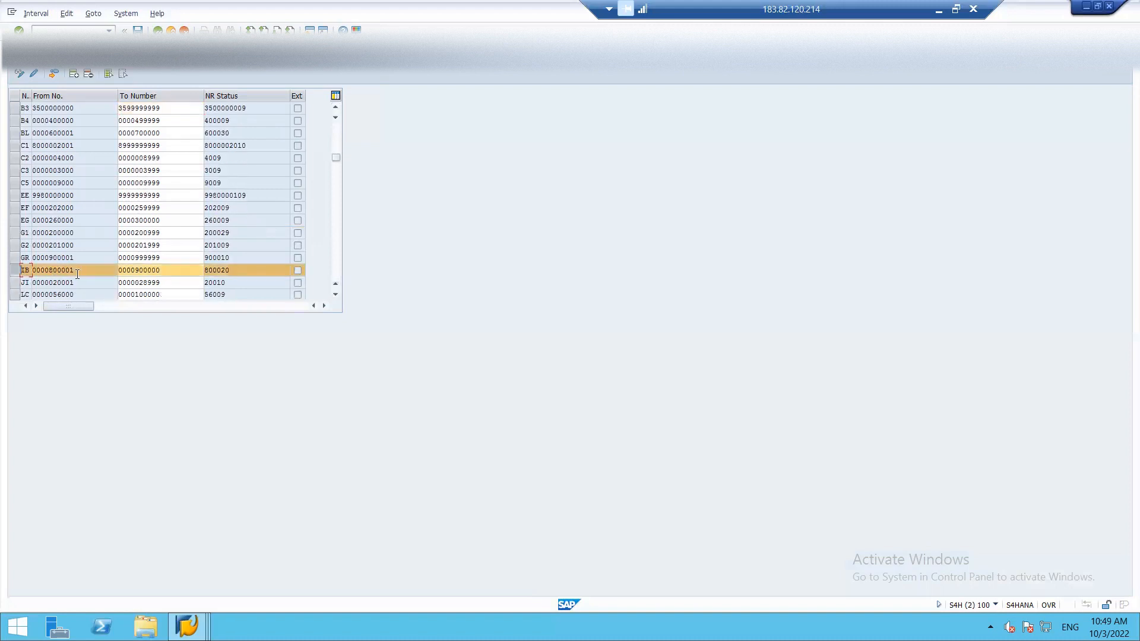
Return to the vendor number range session and check interval IV against the business partner interval.
key("alt+Tab")
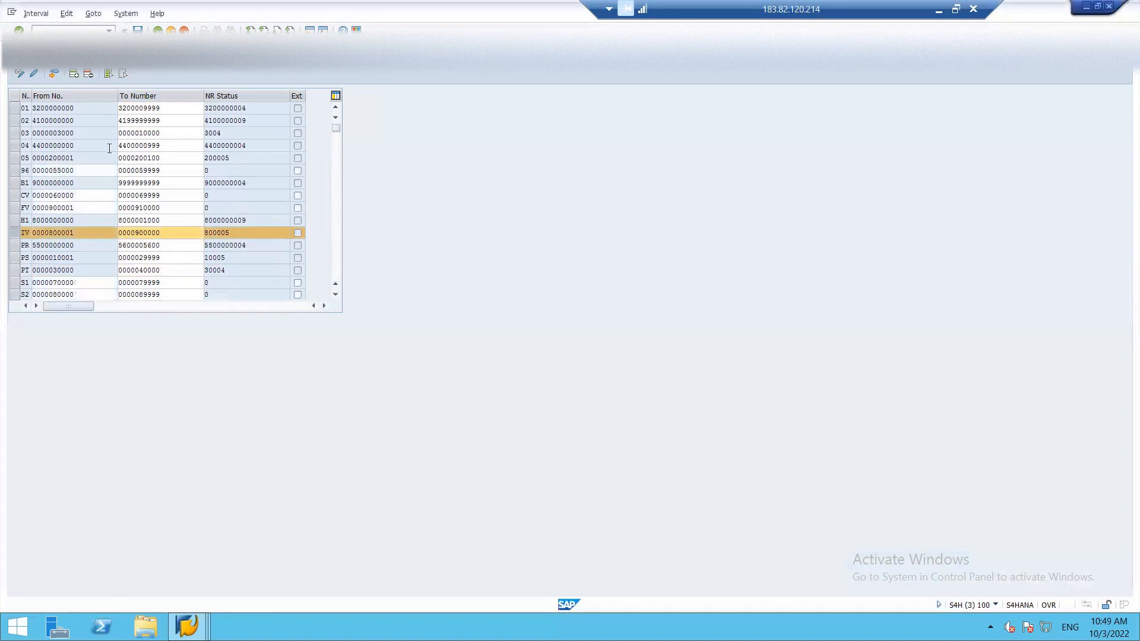
left_click(25, 233)
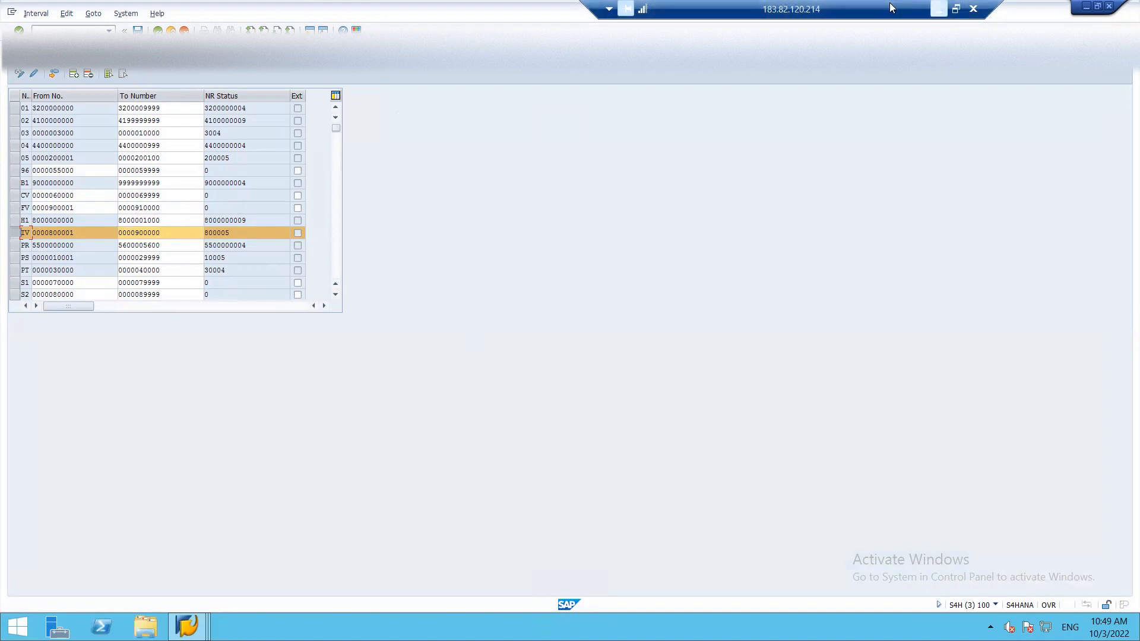
In the Excel outline, enter the headings VENDOR in F11 and BUSINESS PARTNER in G11, and fit column G to its text.
left_click(937, 9)
left_click(264, 327)
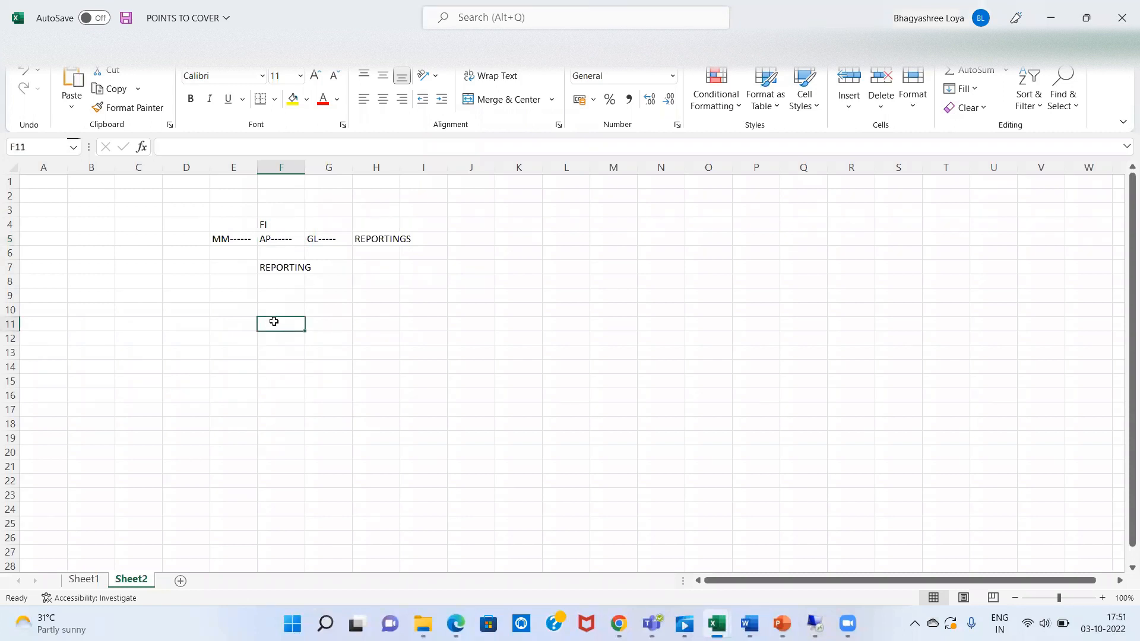
type("VENDOR")
key("Tab")
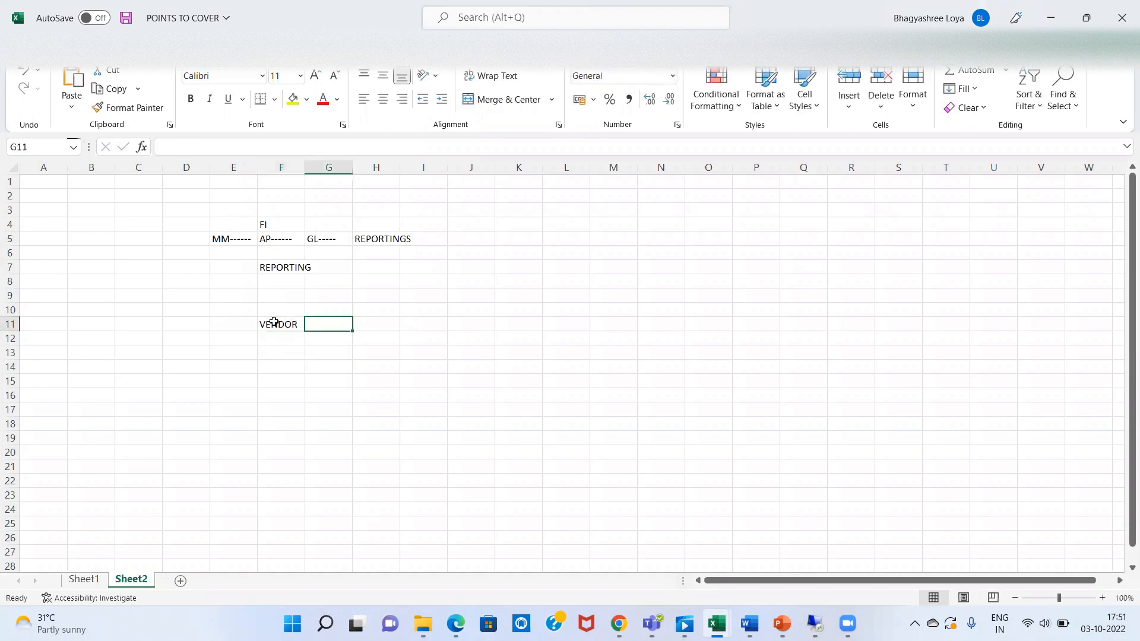
type("BI")
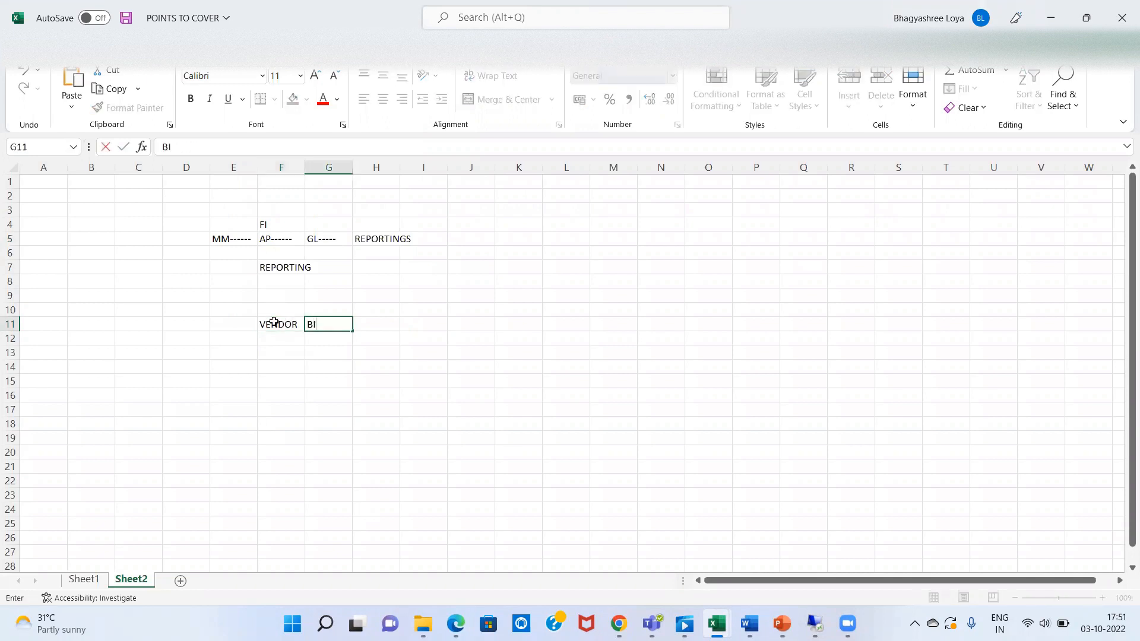
key("BackSpace")
type("USINESS PART")
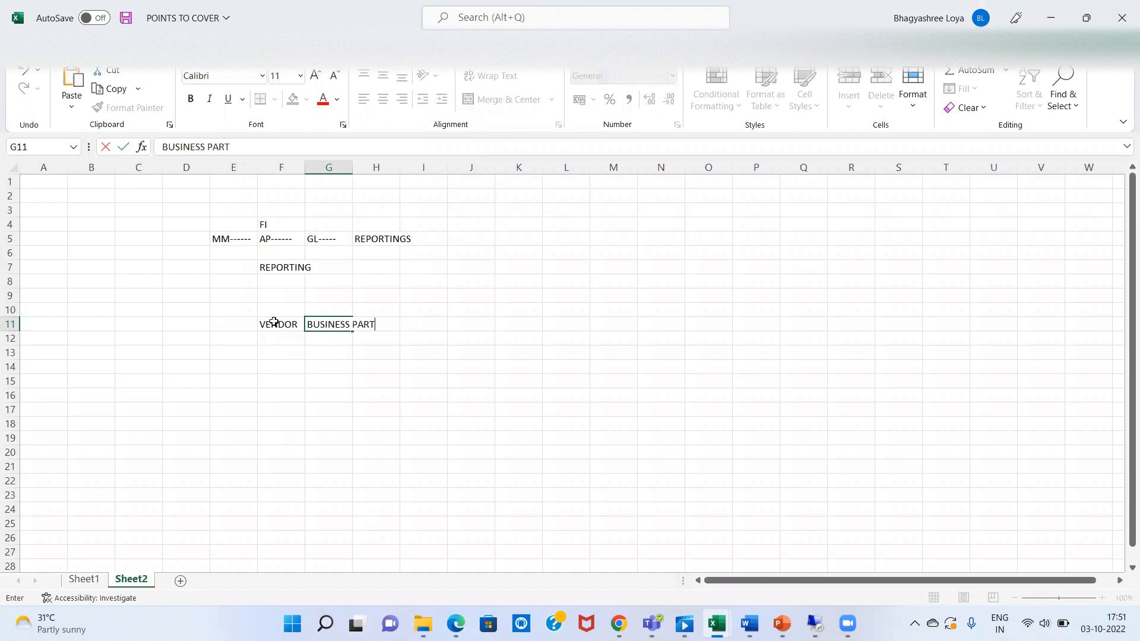
type("NER")
key("Return")
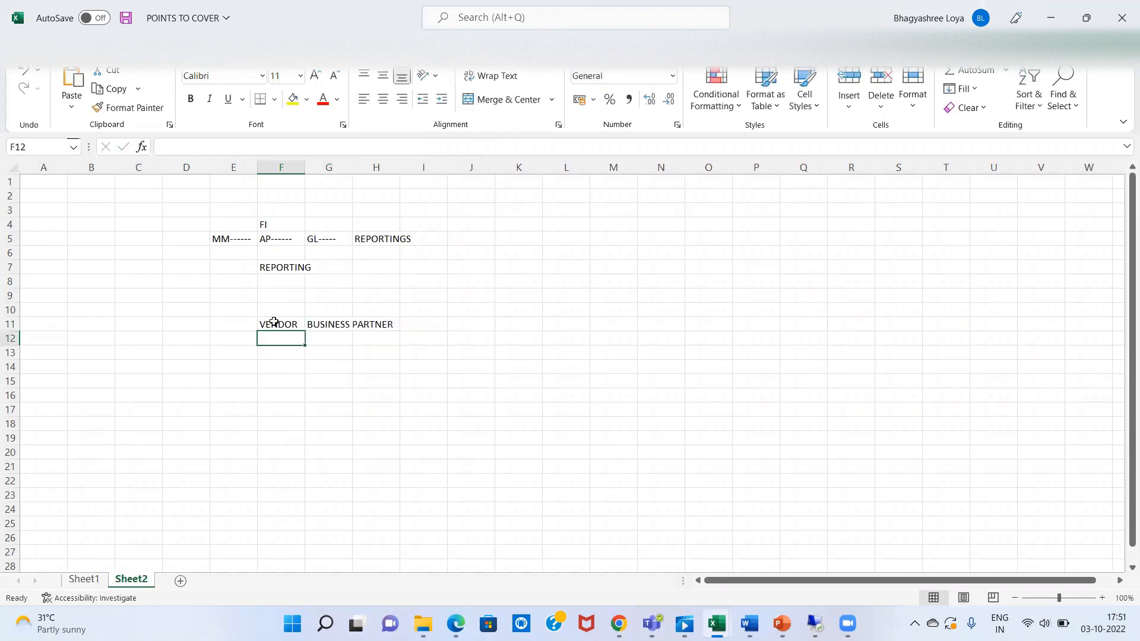
double_click(353, 161)
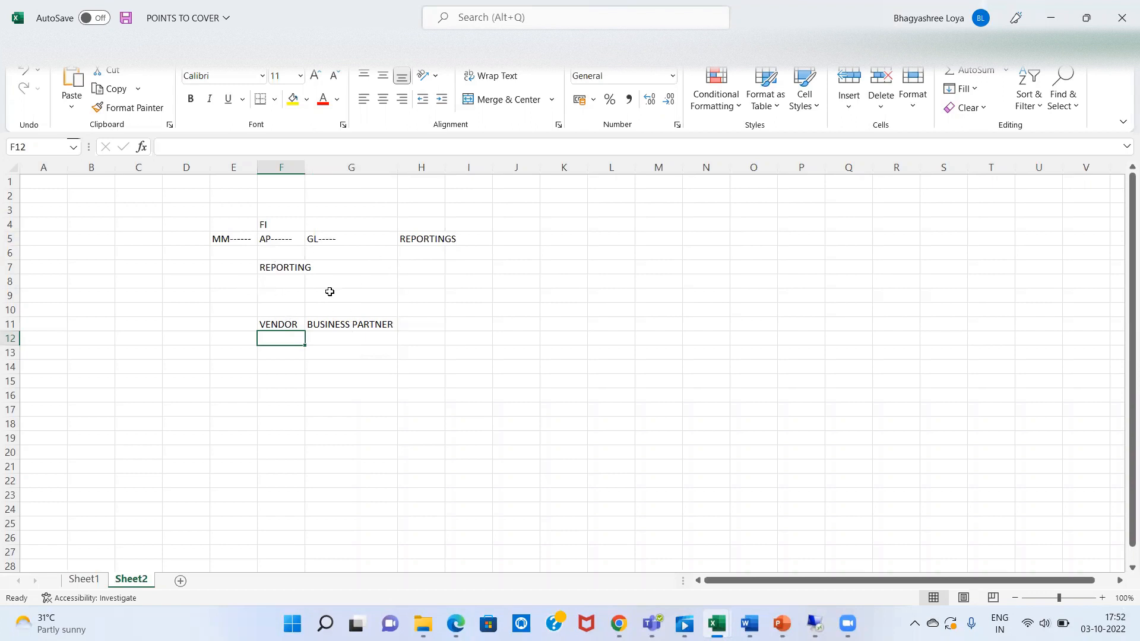
Add the heading P O G in H11, beside BUSINESS PARTNER.
left_click(336, 312)
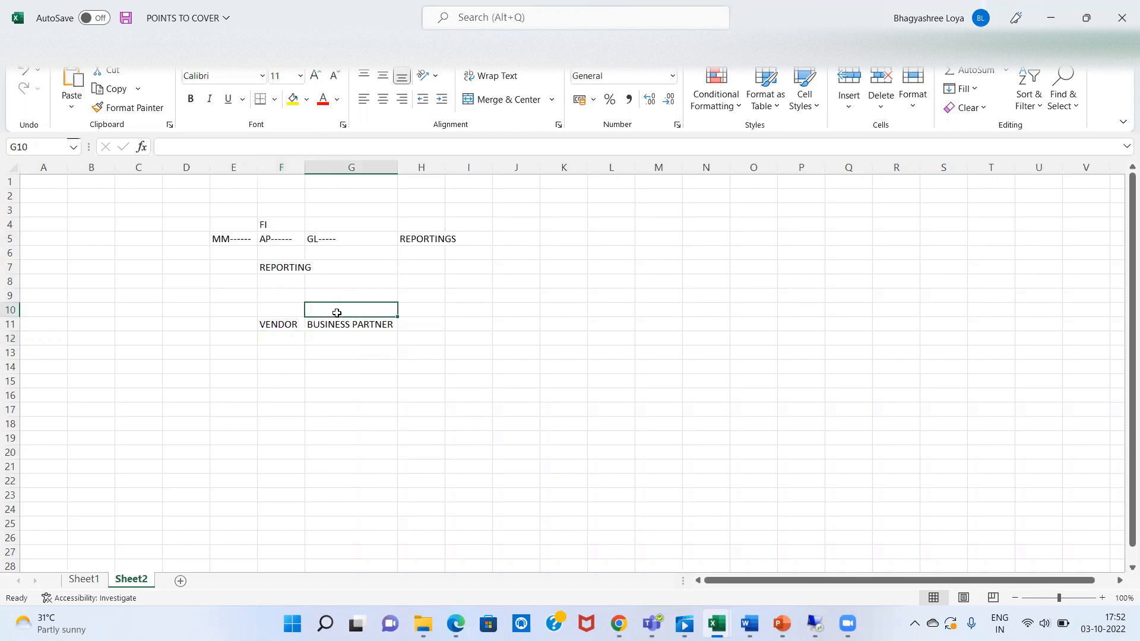
left_click(411, 327)
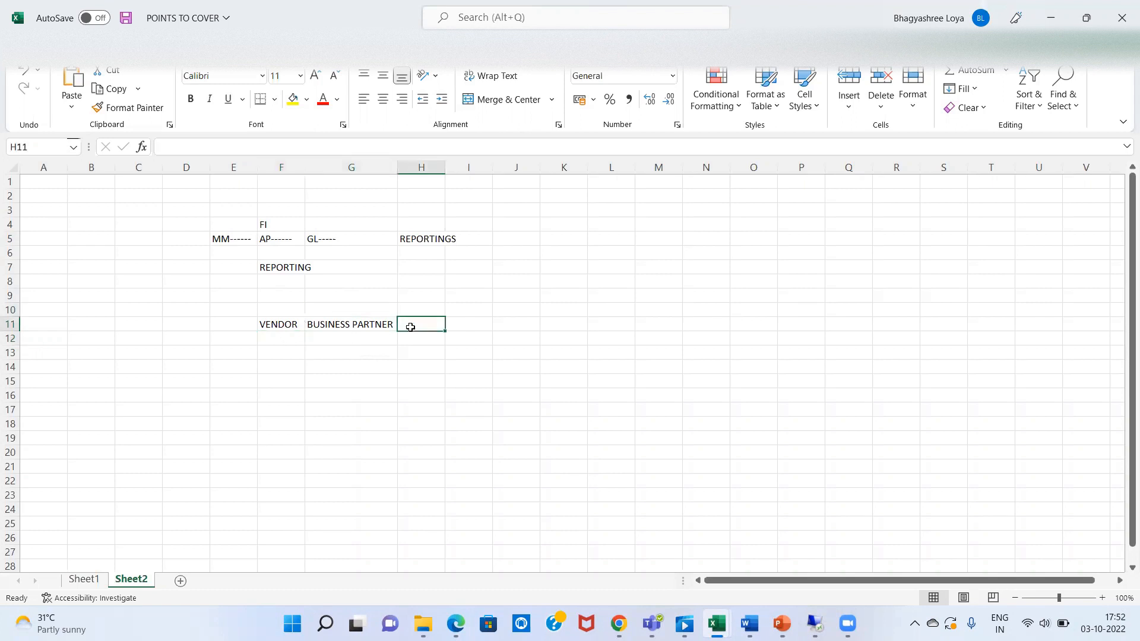
type("P O G")
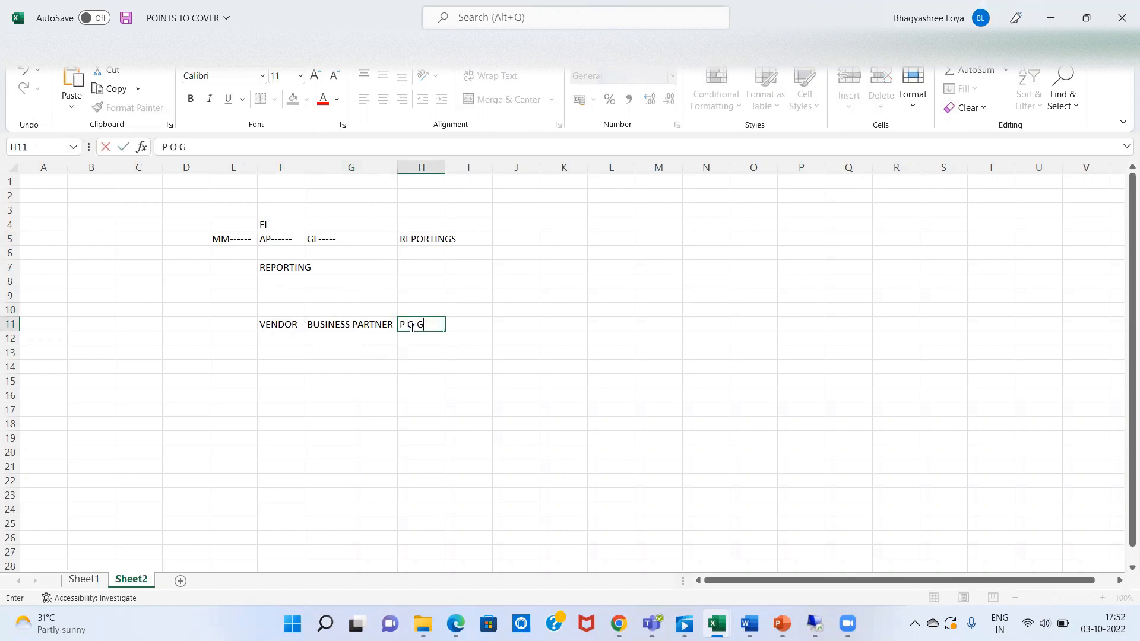
key("Return")
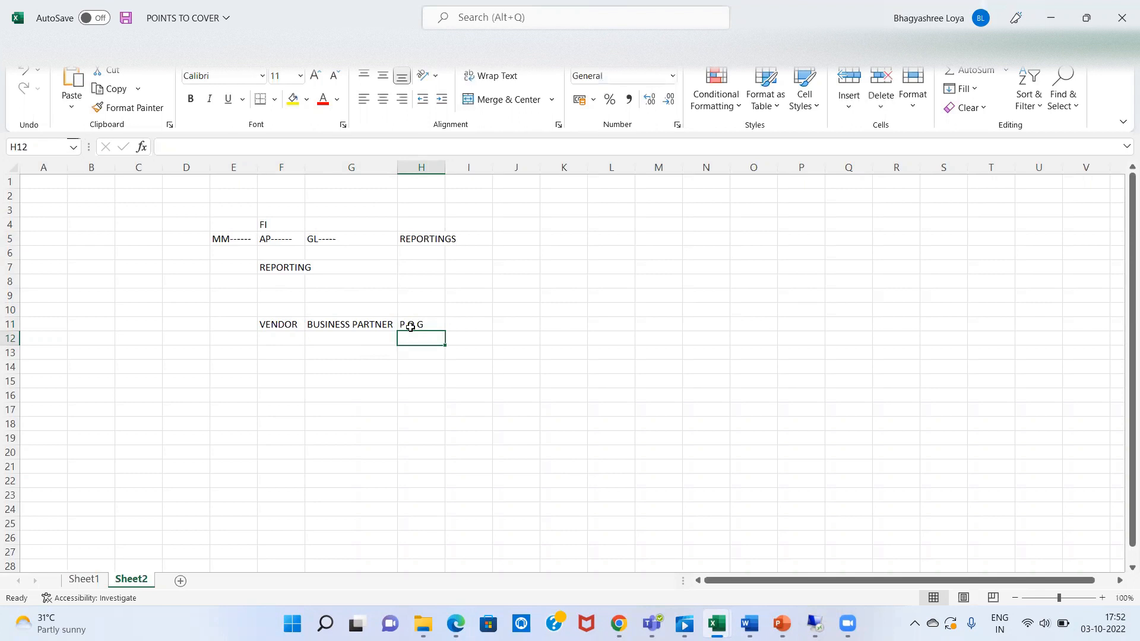
Enter the account group ISHV in F12, under the VENDOR heading.
key("Left")
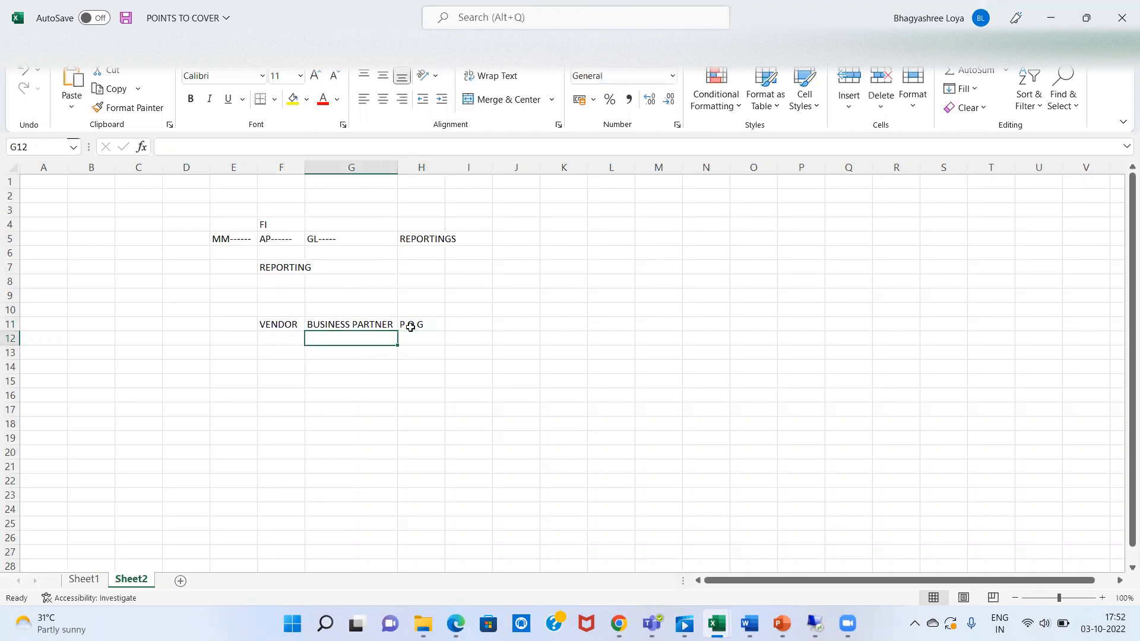
key("Left")
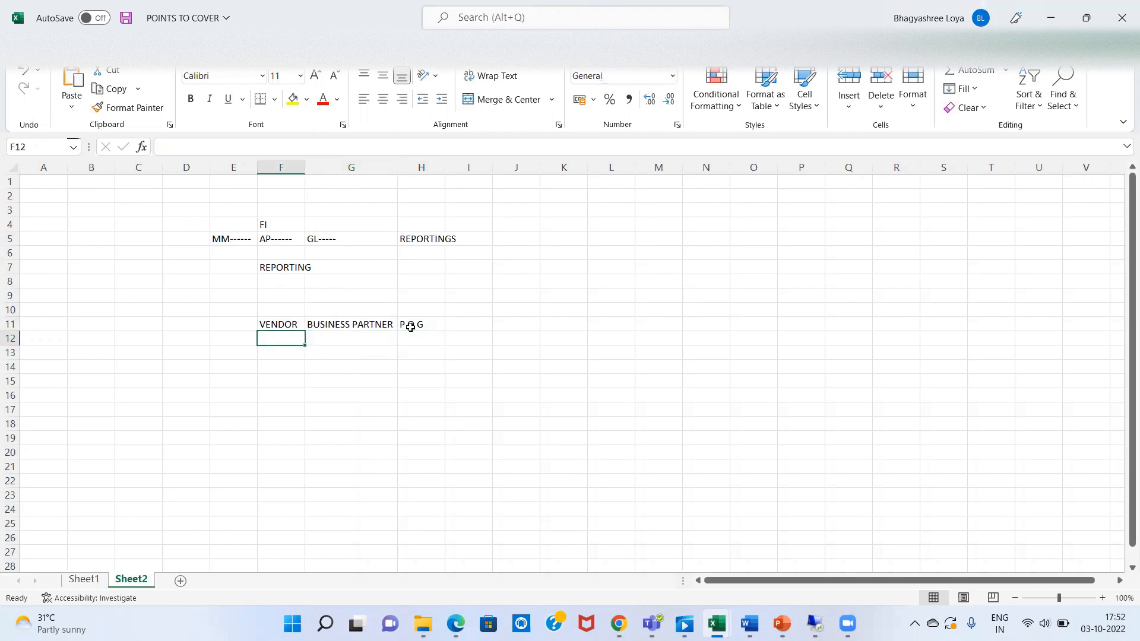
type("A/C")
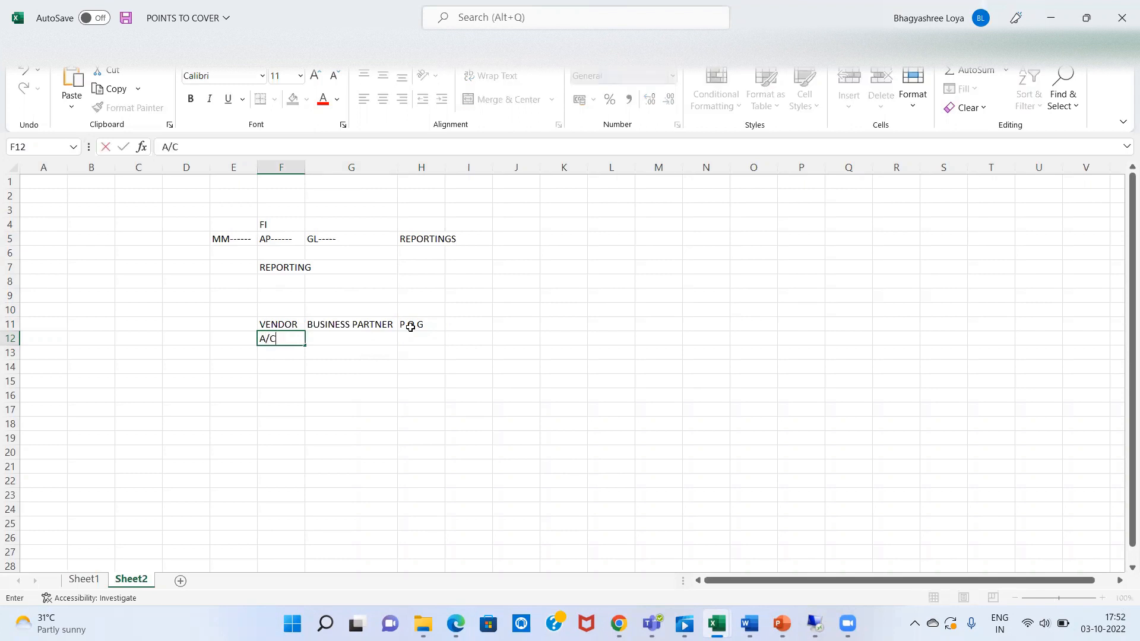
key("BackSpace")
key("BackSpace")
key("BackSpace")
type("FIF")
type("V")
key("BackSpace")
key("BackSpace")
key("BackSpace")
key("BackSpace")
type("ISH")
type("V")
key("Return")
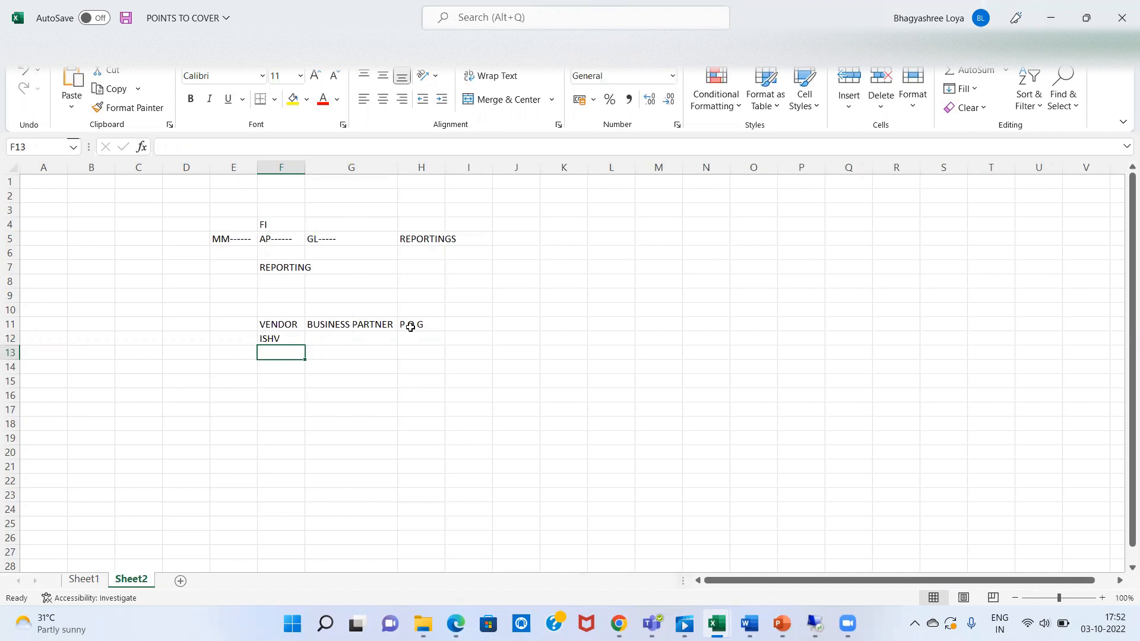
type("80000")
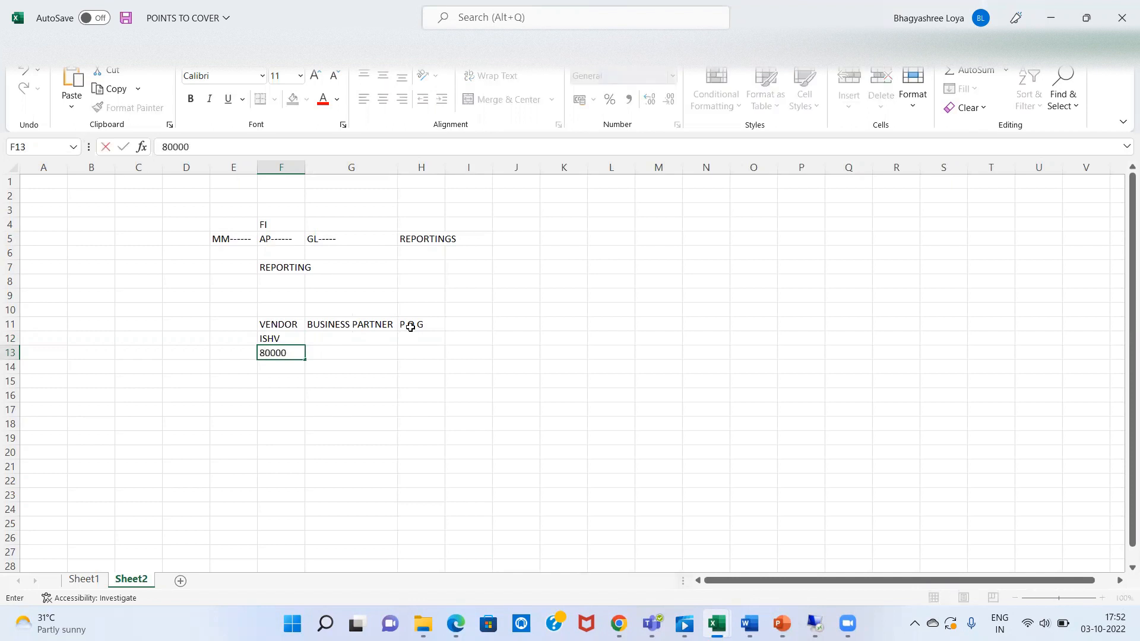
type("1-900000")
key("Return")
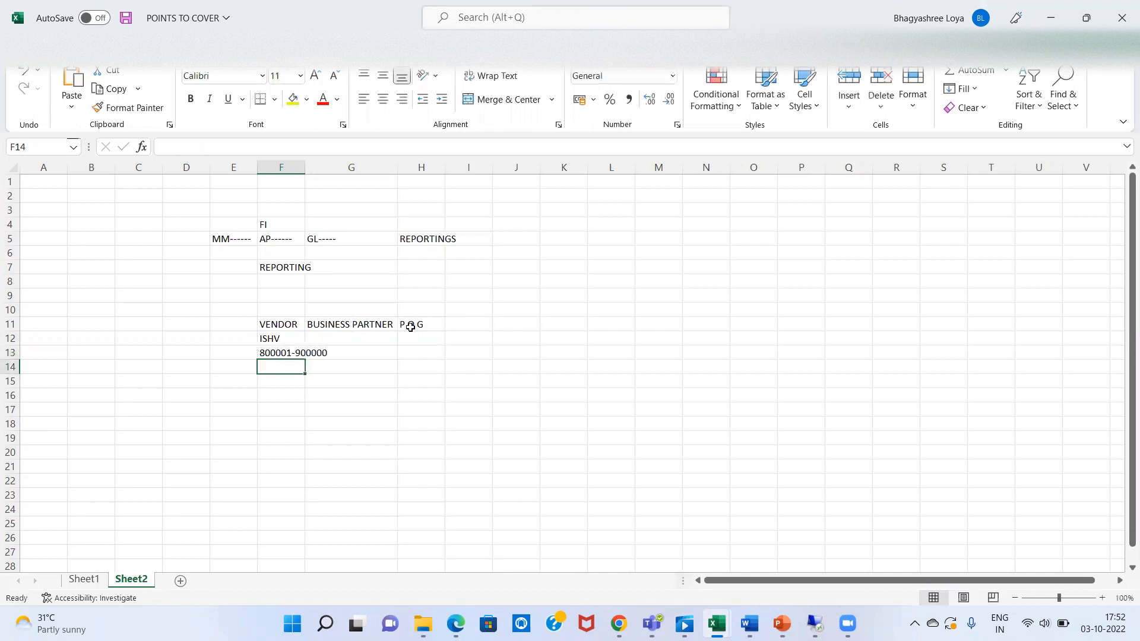
key("Up")
key("ctrl+c")
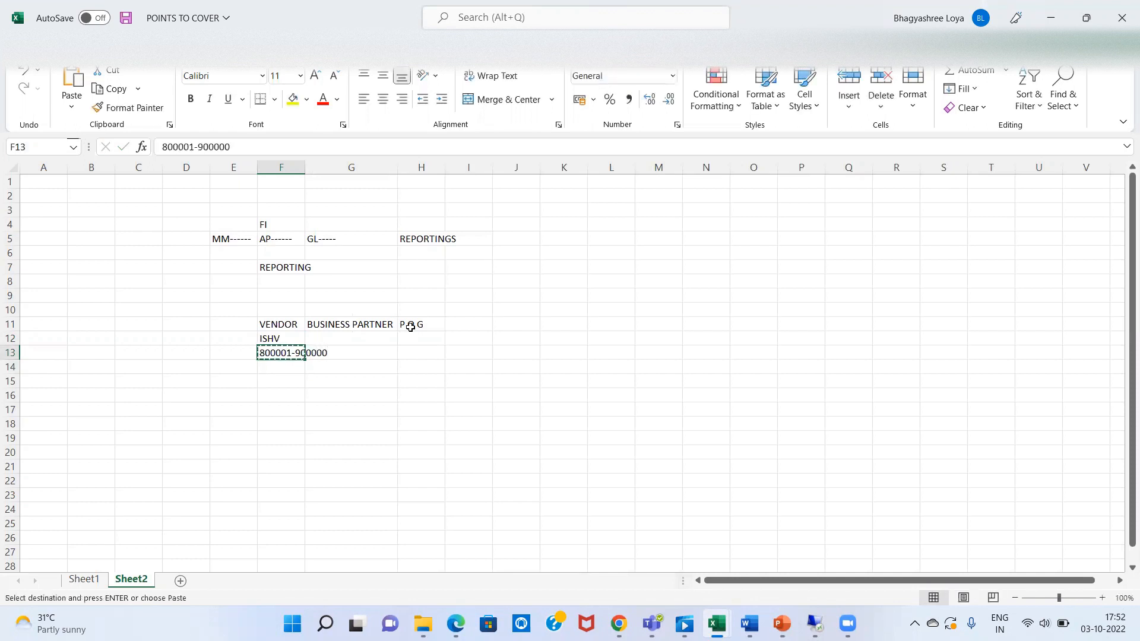
key("Right")
key("Return")
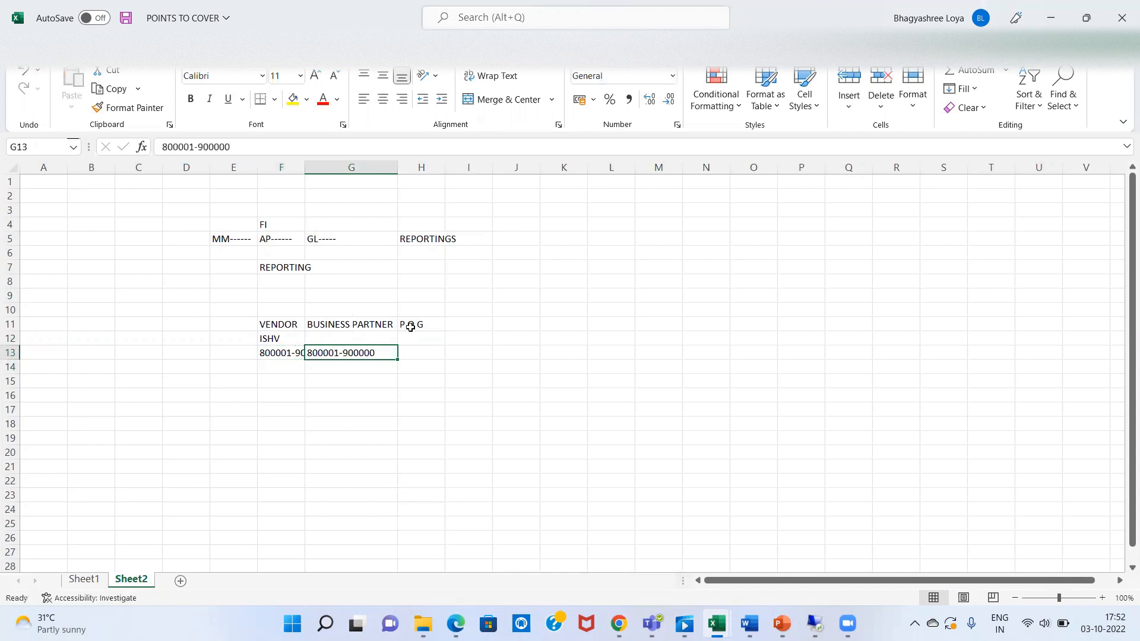
double_click(305, 164)
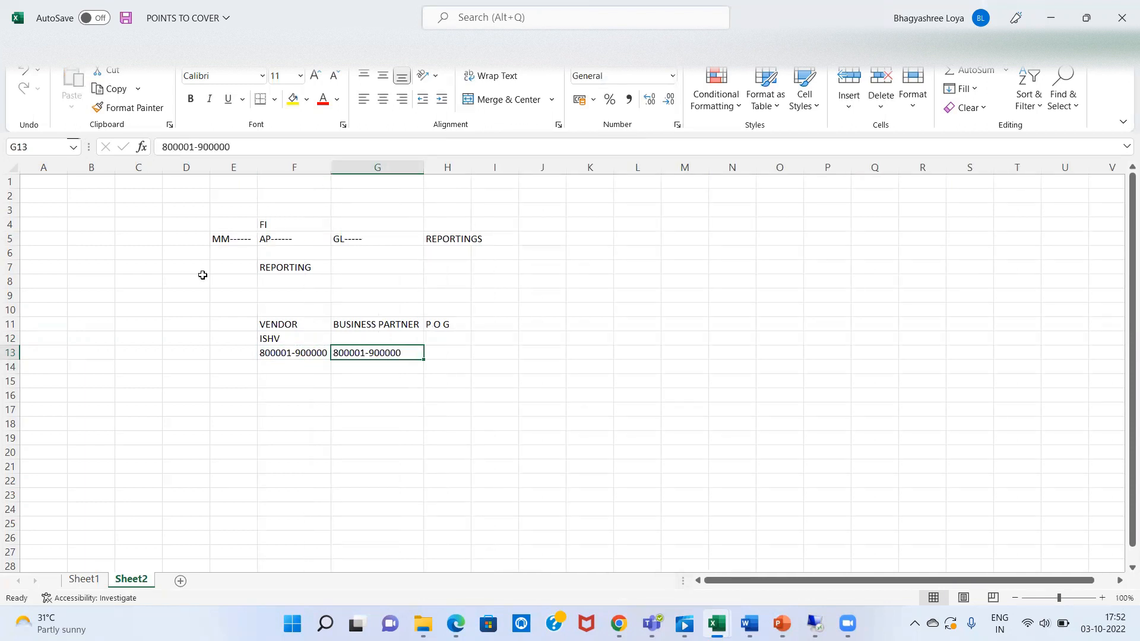
Check the interval codes in both SAP sessions and record them in Excel as IV in E13 and IB in H13.
left_click(222, 351)
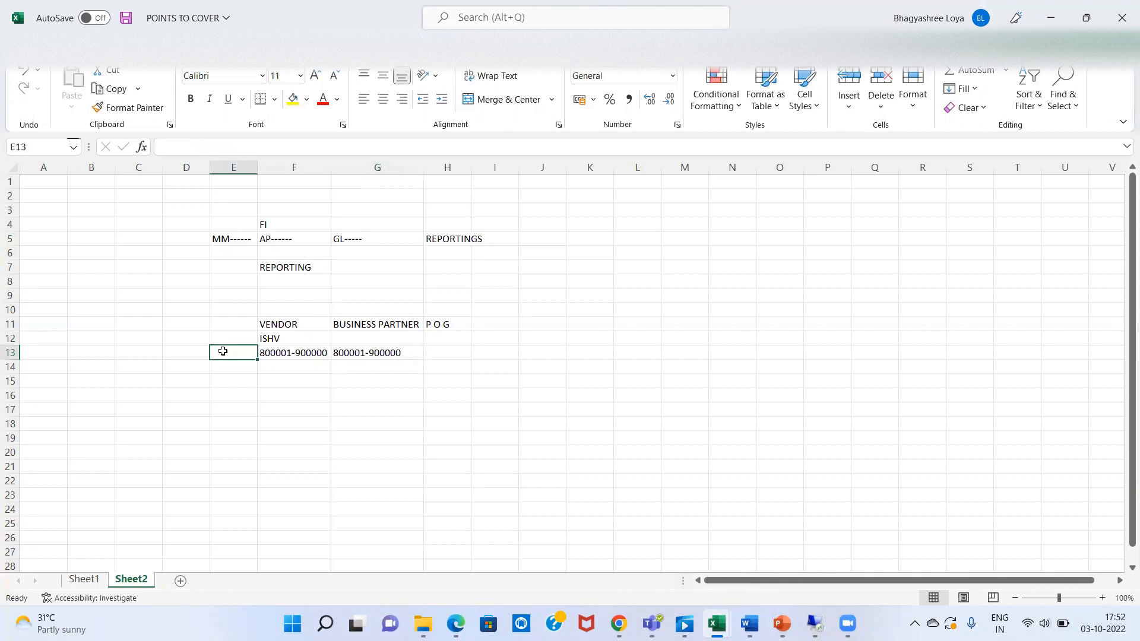
key("alt+Tab")
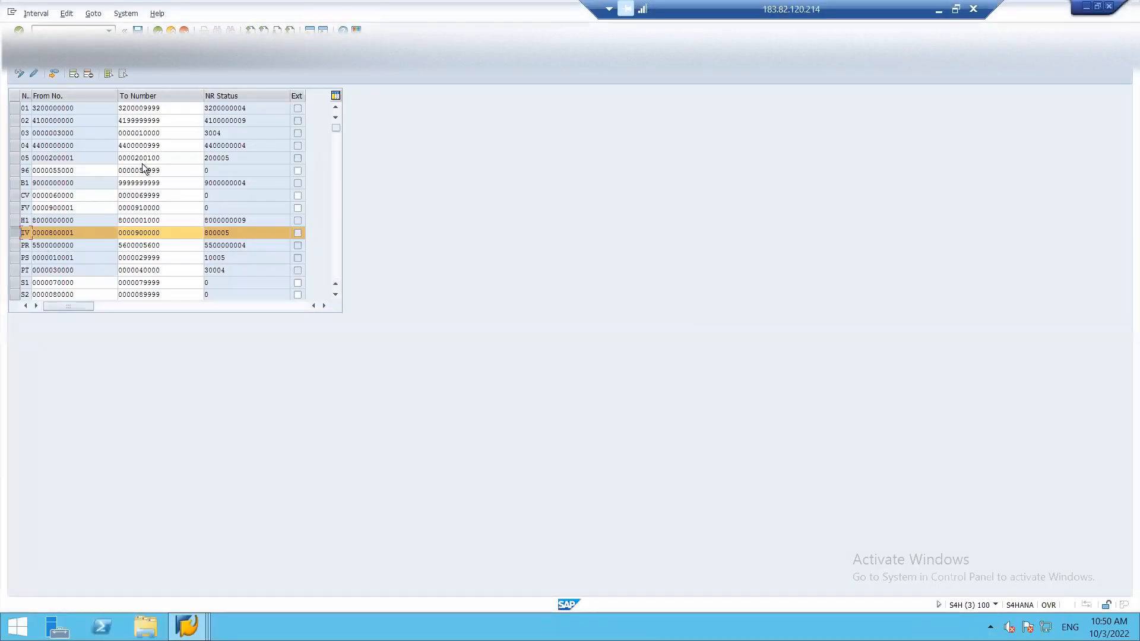
key("alt+Tab")
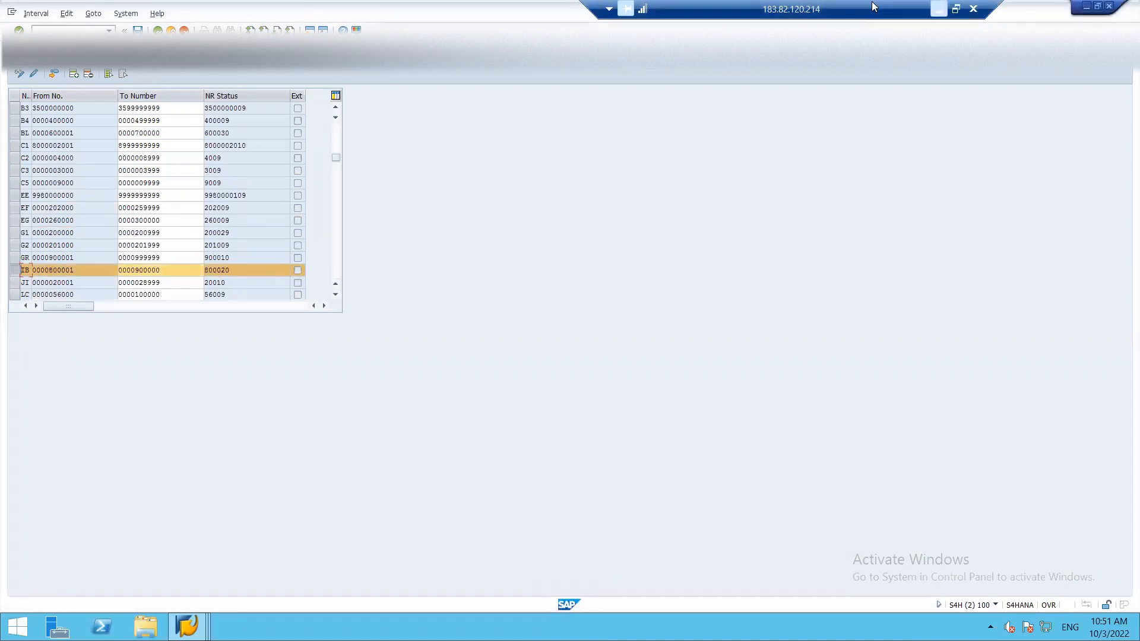
left_click(938, 10)
type("IV")
key("Tab")
key("Tab")
key("Tab")
type("IB")
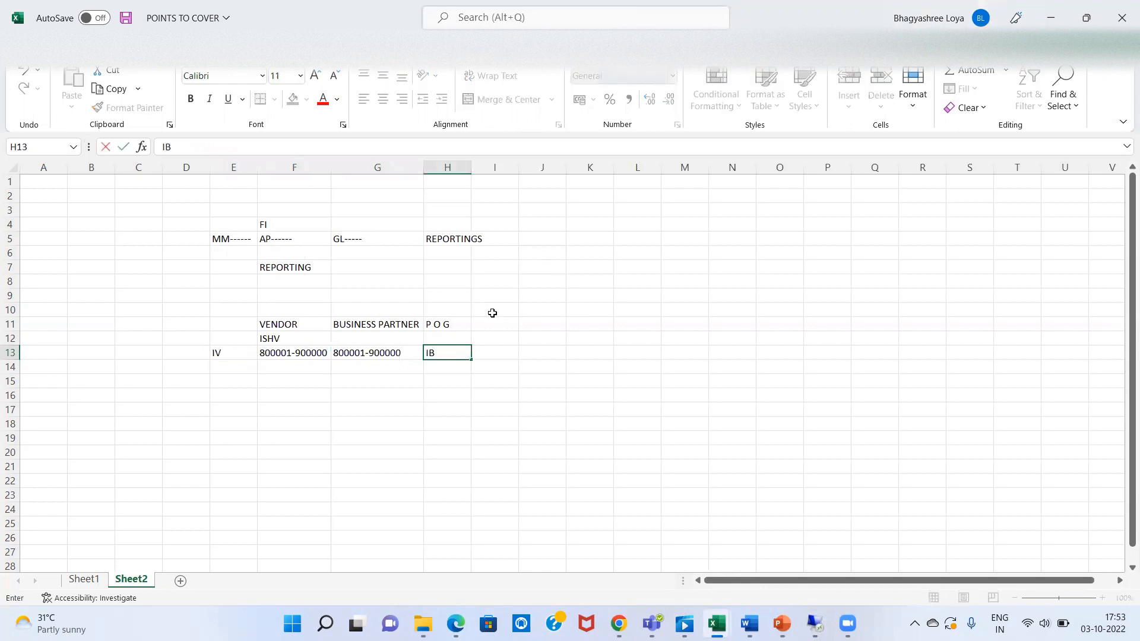
key("Return")
key("Up")
key("Right")
key("Left")
key("Left")
key("Right")
key("Right")
key("Right")
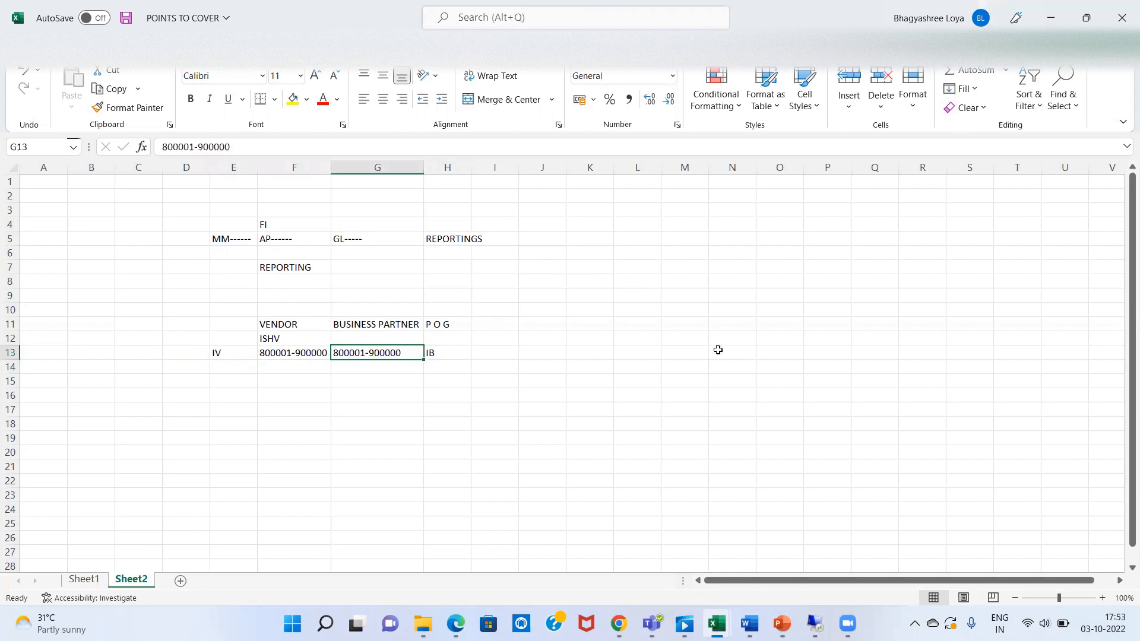
Switch to SAP and try to add a new interval numbered SD to the central business partner number ranges.
key("alt+Tab")
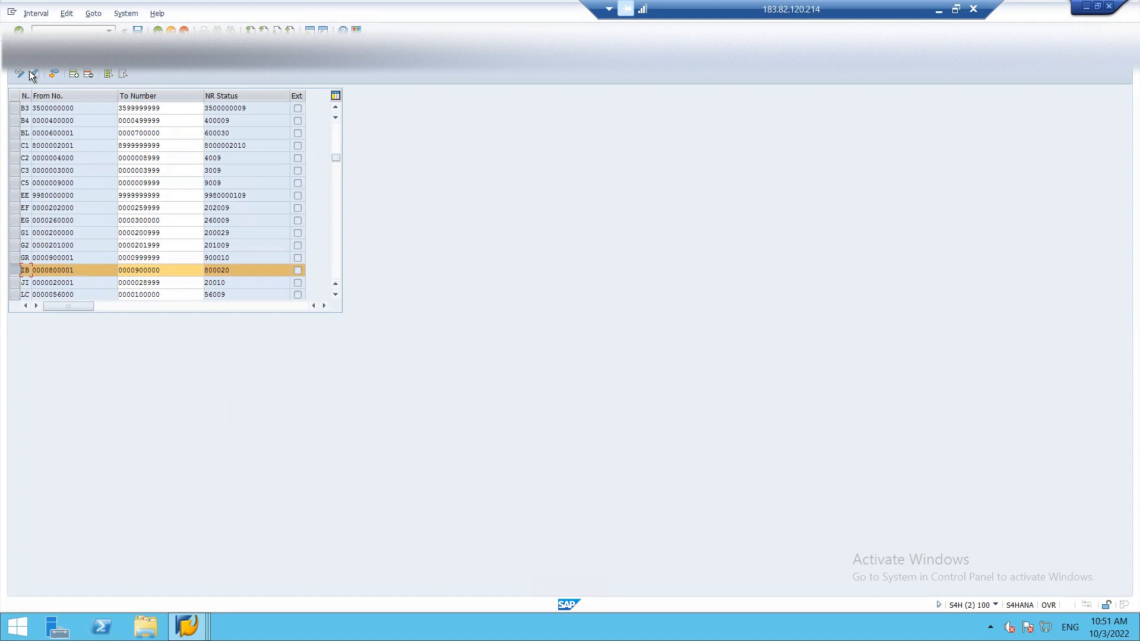
left_click(76, 73)
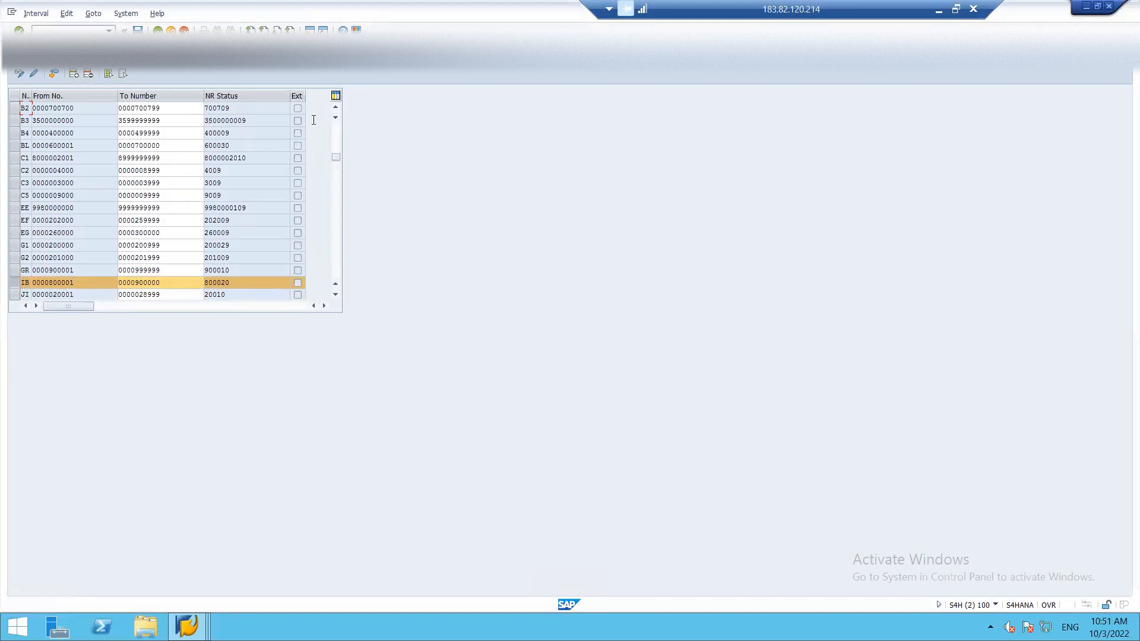
left_click(333, 137)
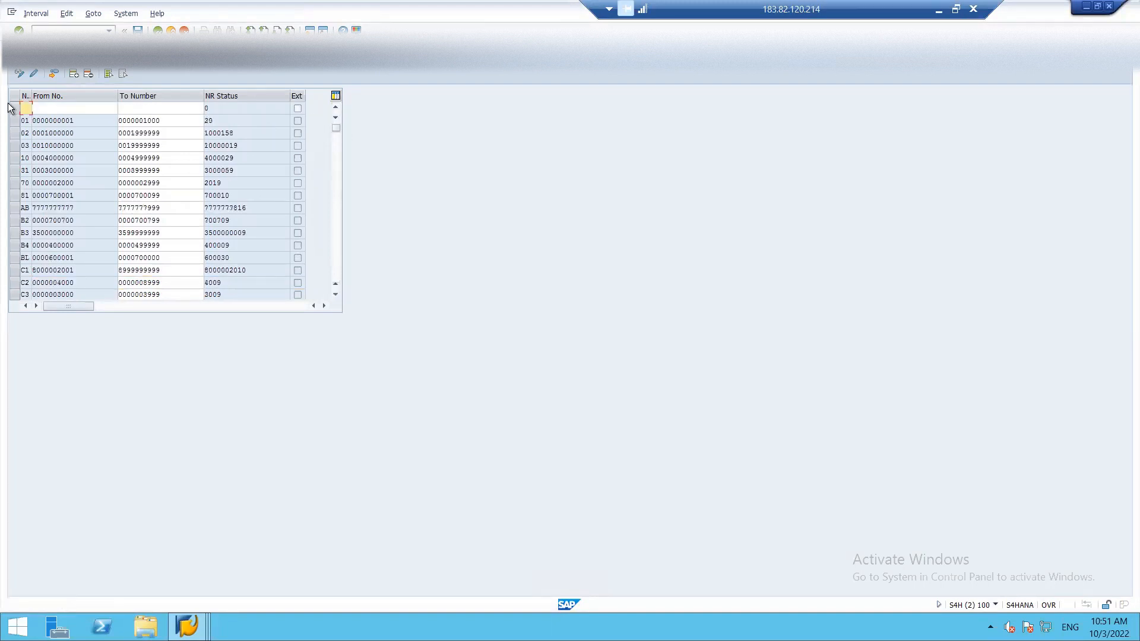
type("SD")
key("Tab")
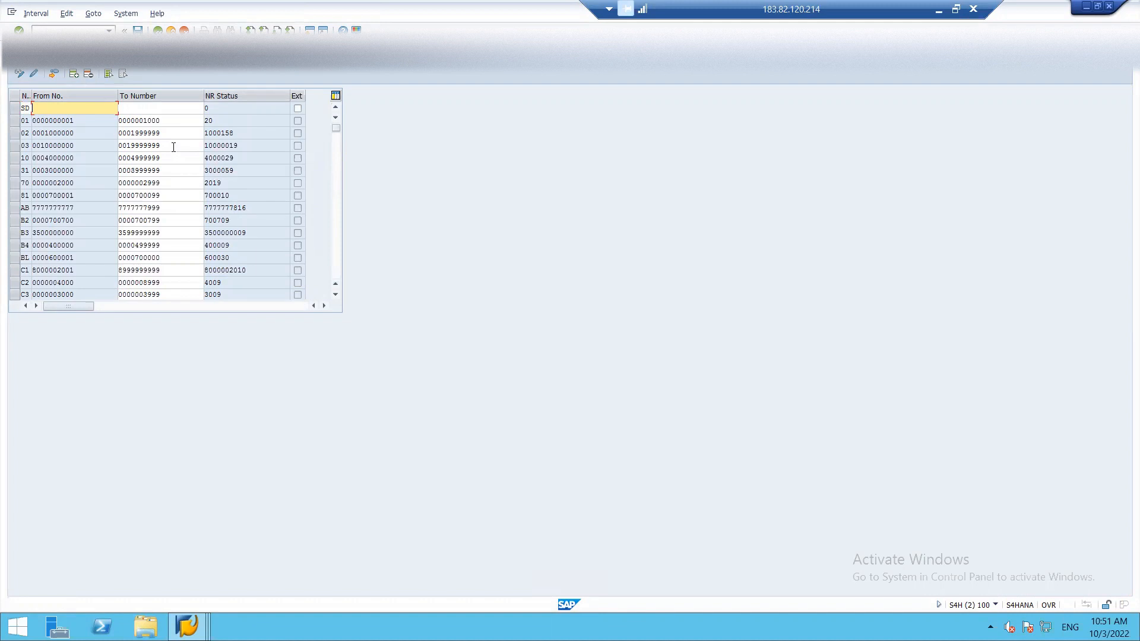
Exit interval editing for the business partner and vendor number ranges without saving, and return to the Implementation Guide structure.
key("F3")
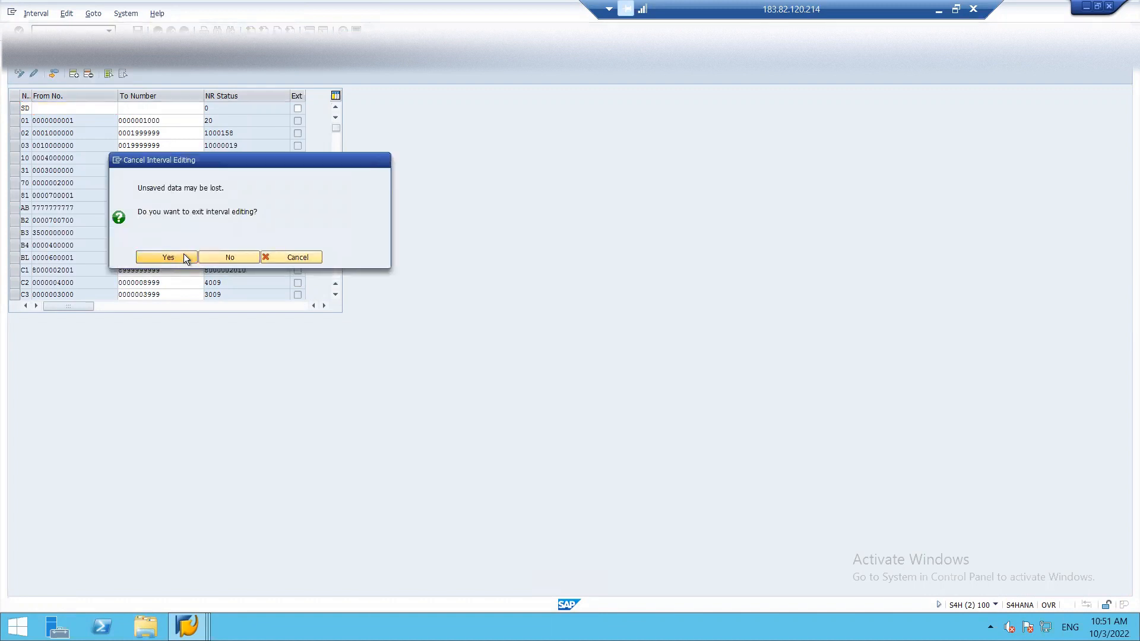
left_click(181, 257)
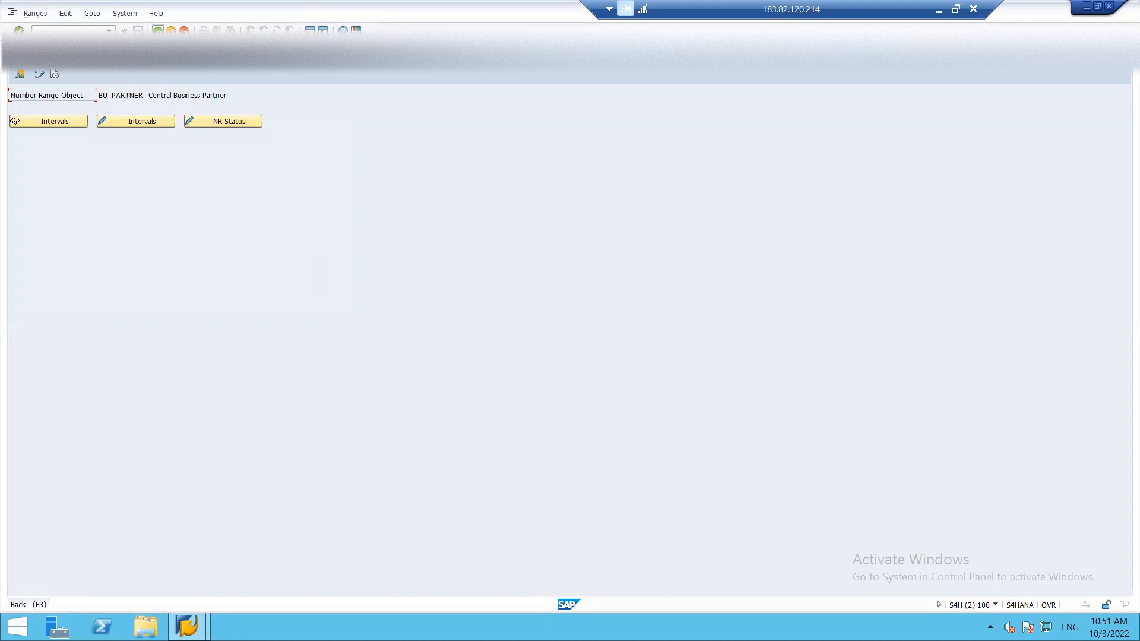
key("F3")
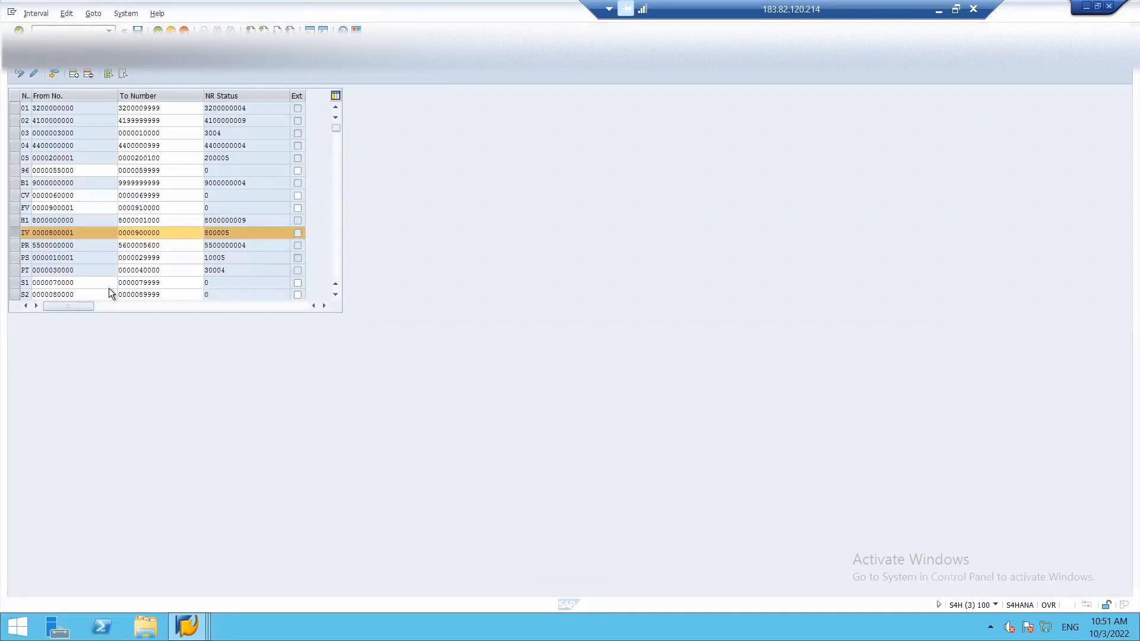
key("F3")
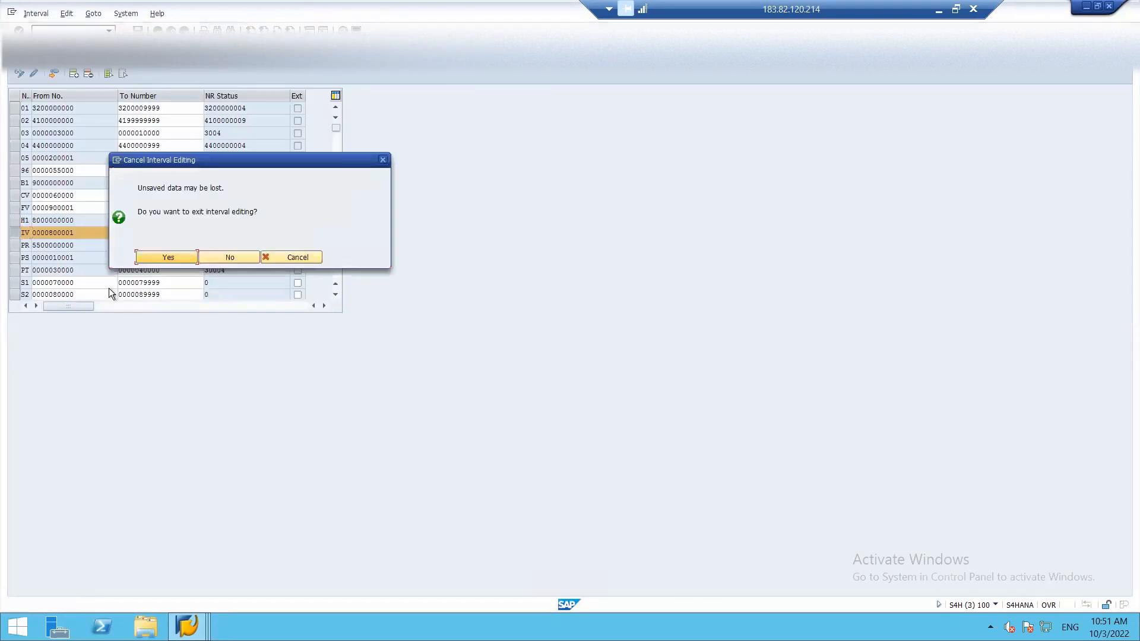
left_click(172, 256)
key("F3")
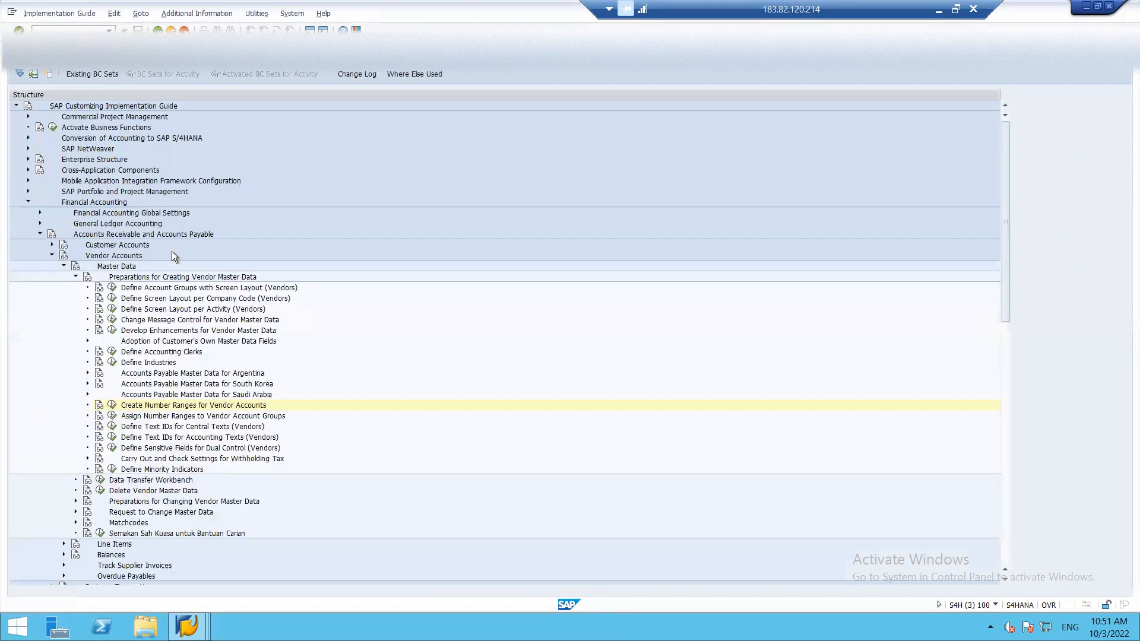
Open the number range assignments for vendor account groups, position to ISH, check the ISHV entry, and return to the Implementation Guide.
left_click(113, 416)
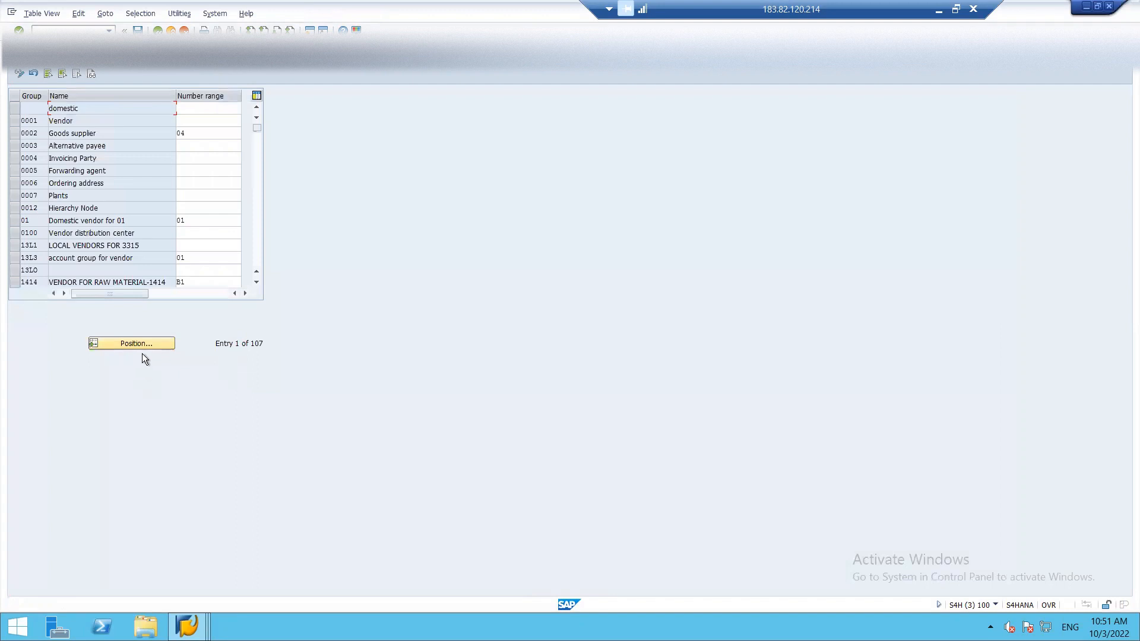
left_click(147, 344)
type("ISH")
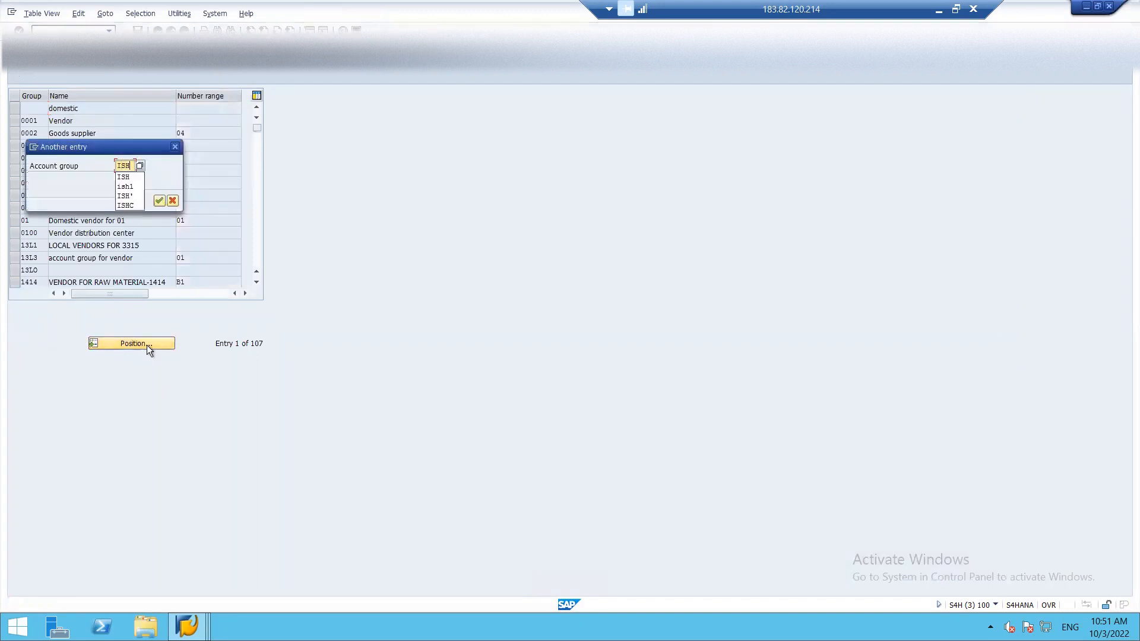
key("Return")
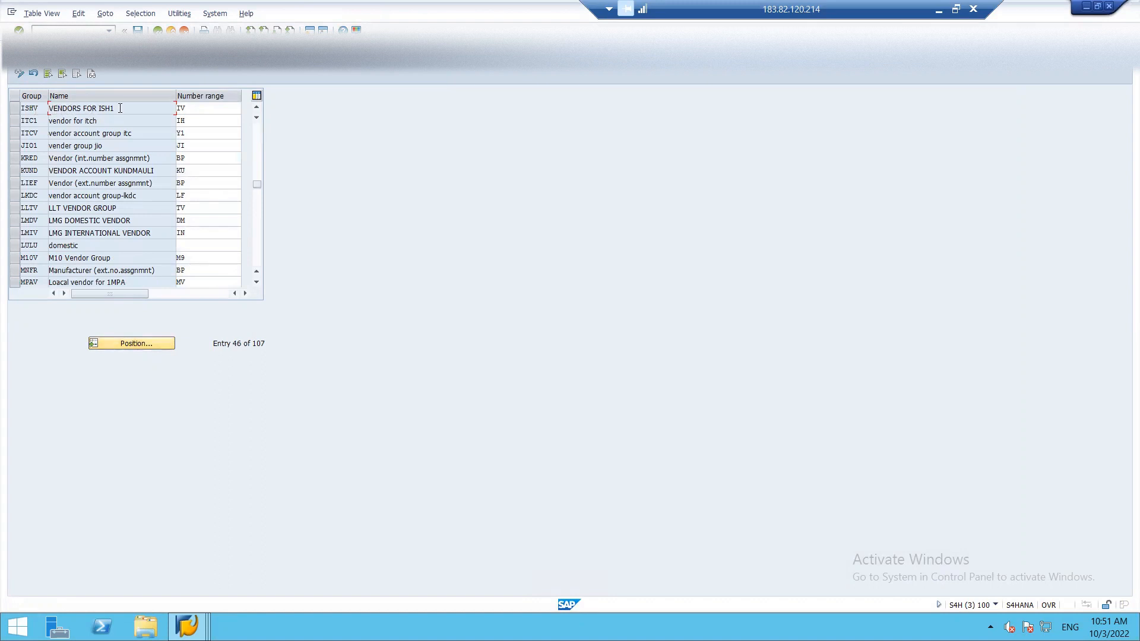
left_click(191, 107)
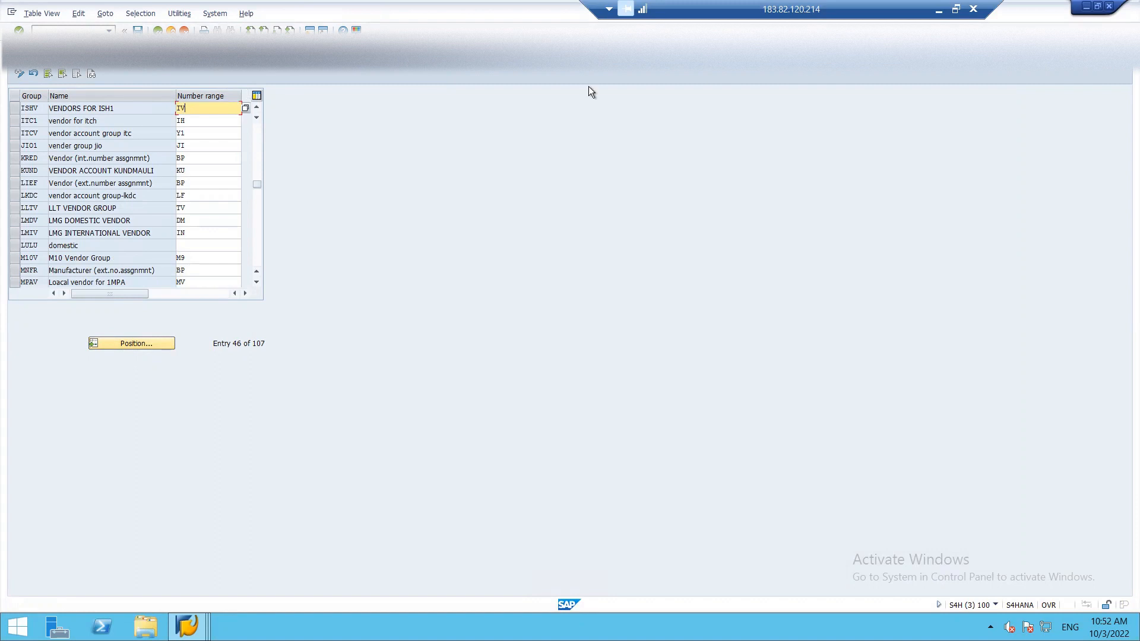
left_click(938, 8)
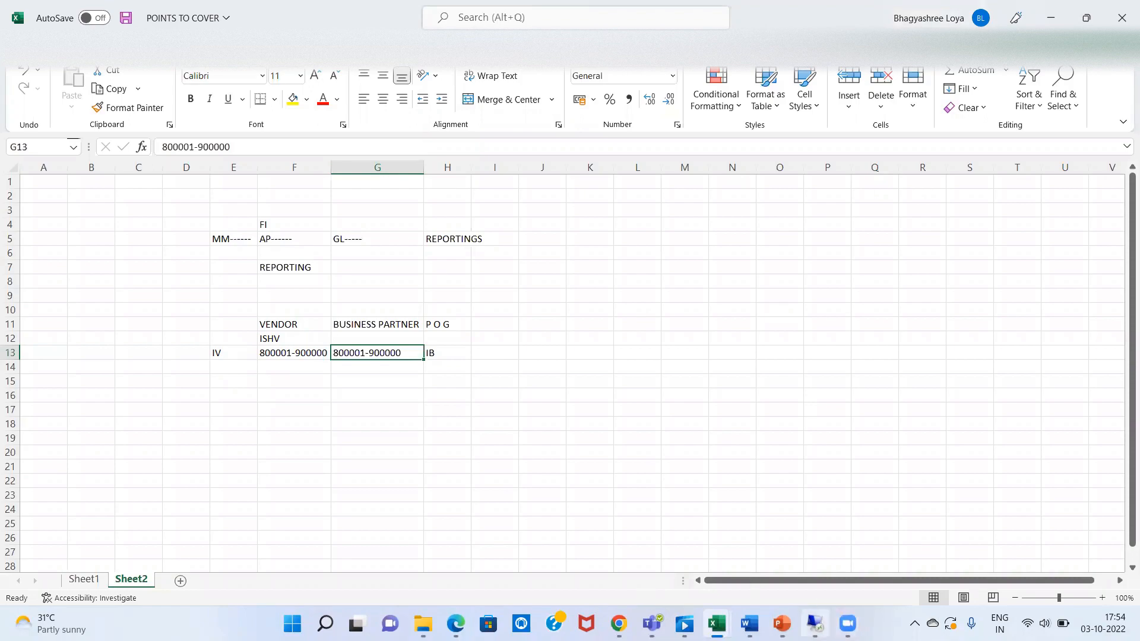
left_click(814, 624)
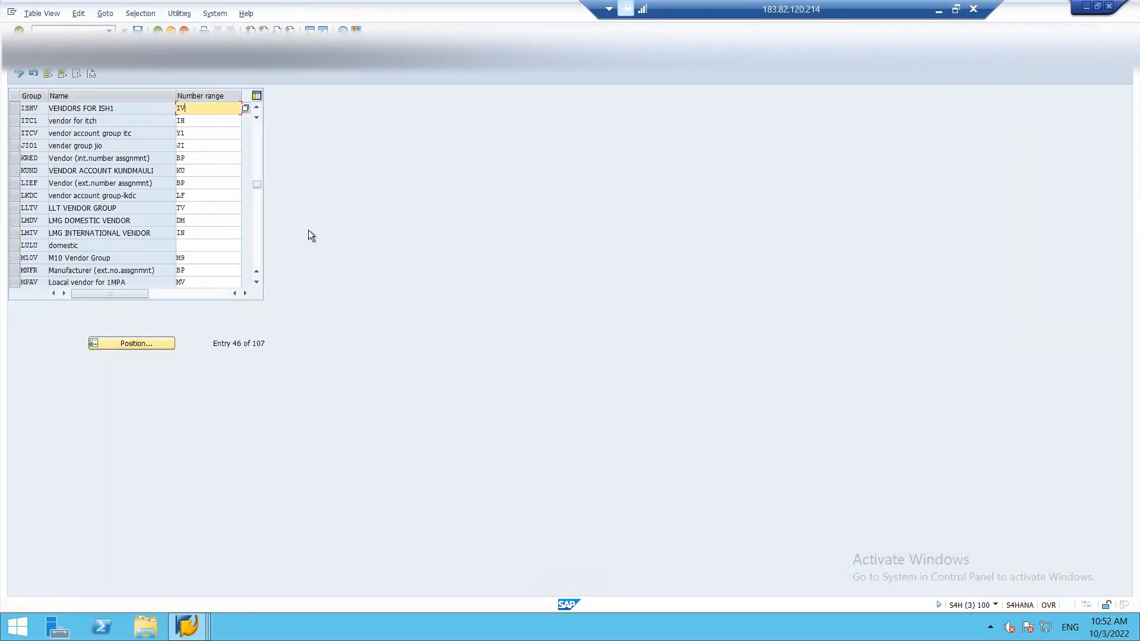
key("F3")
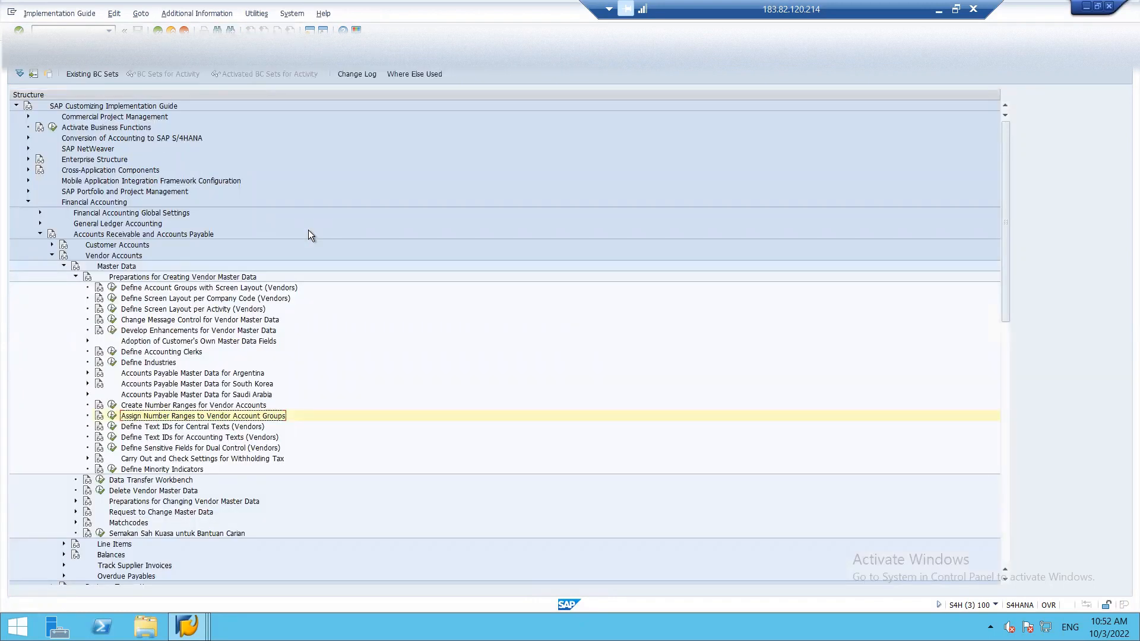
In the other SAP session, open Define Groupings and Assign Number Ranges and position to ISH to check the ISH1 business partner grouping.
key("alt+Tab")
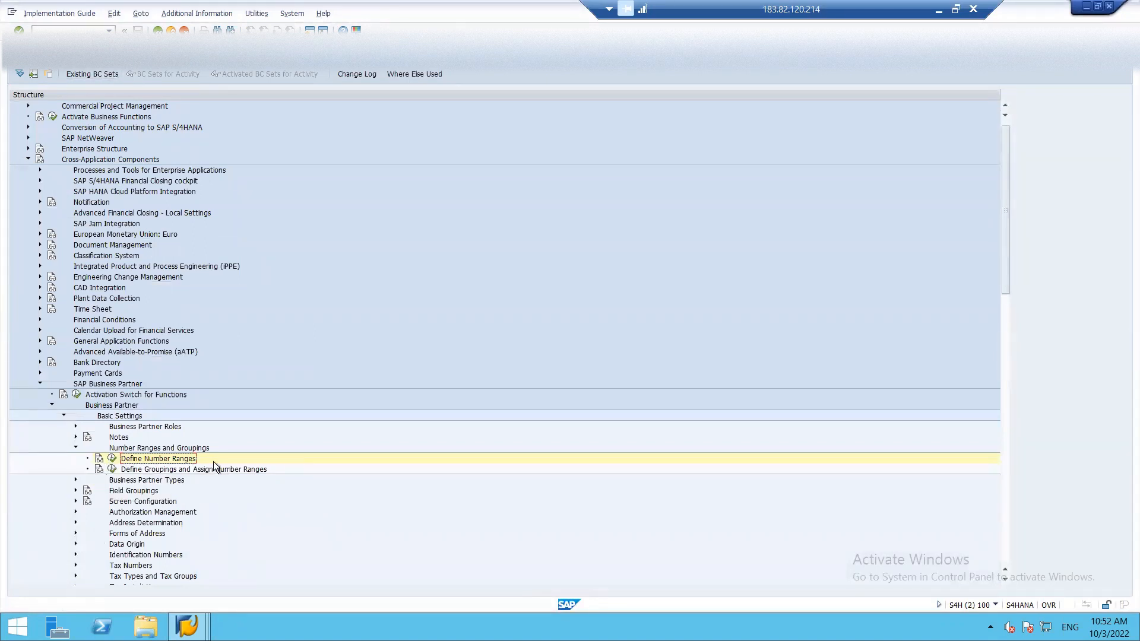
left_click(112, 470)
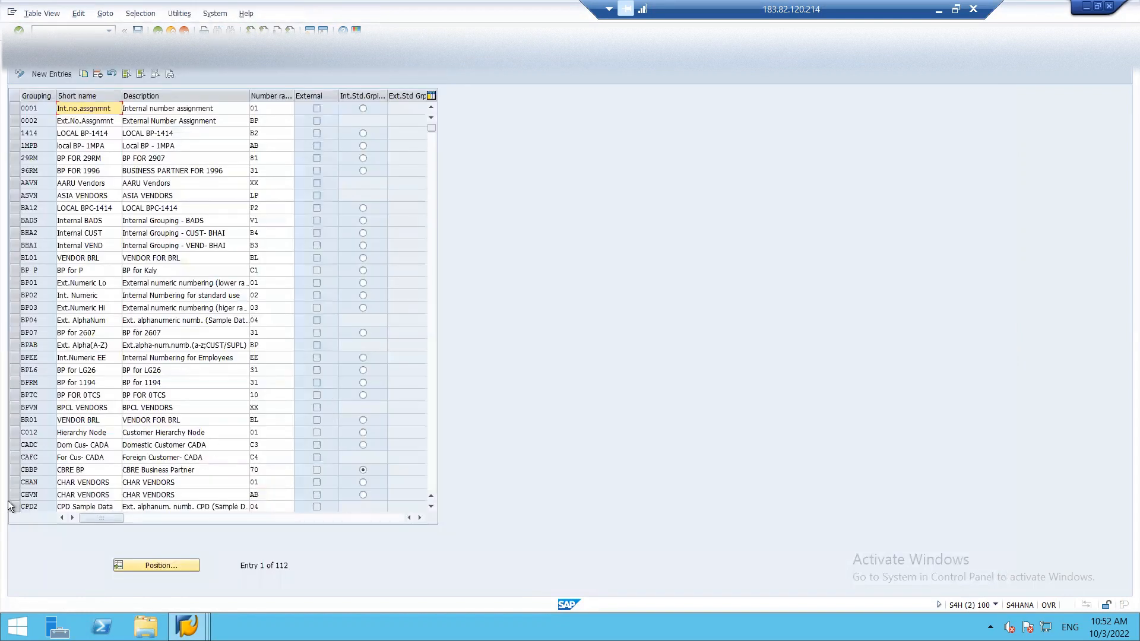
left_click(143, 565)
type("ISH")
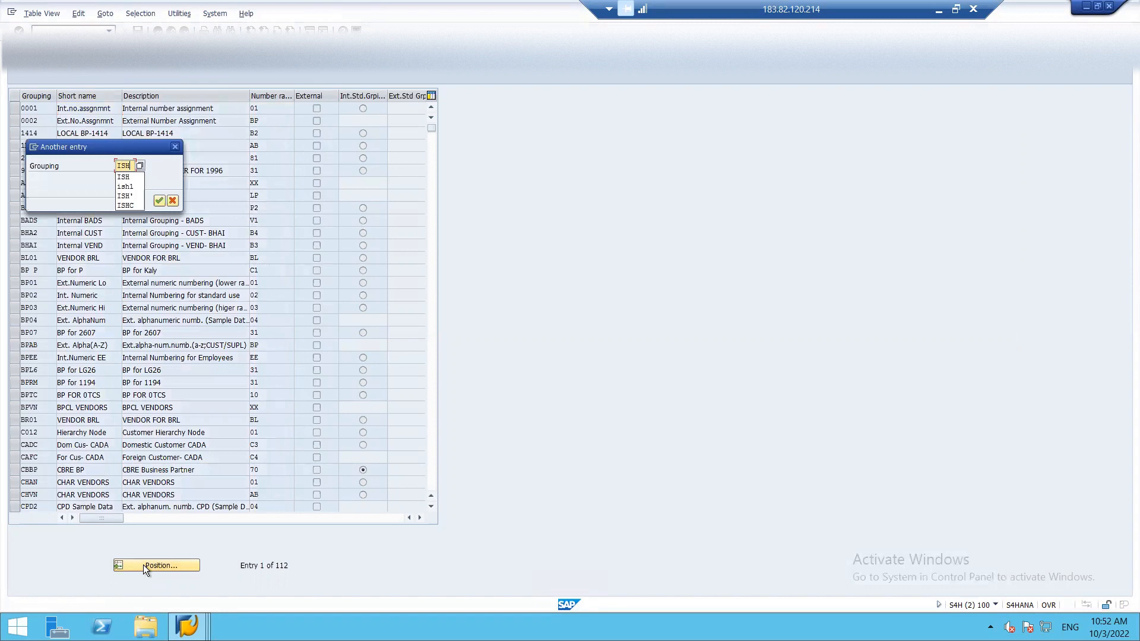
key("Down")
key("Return")
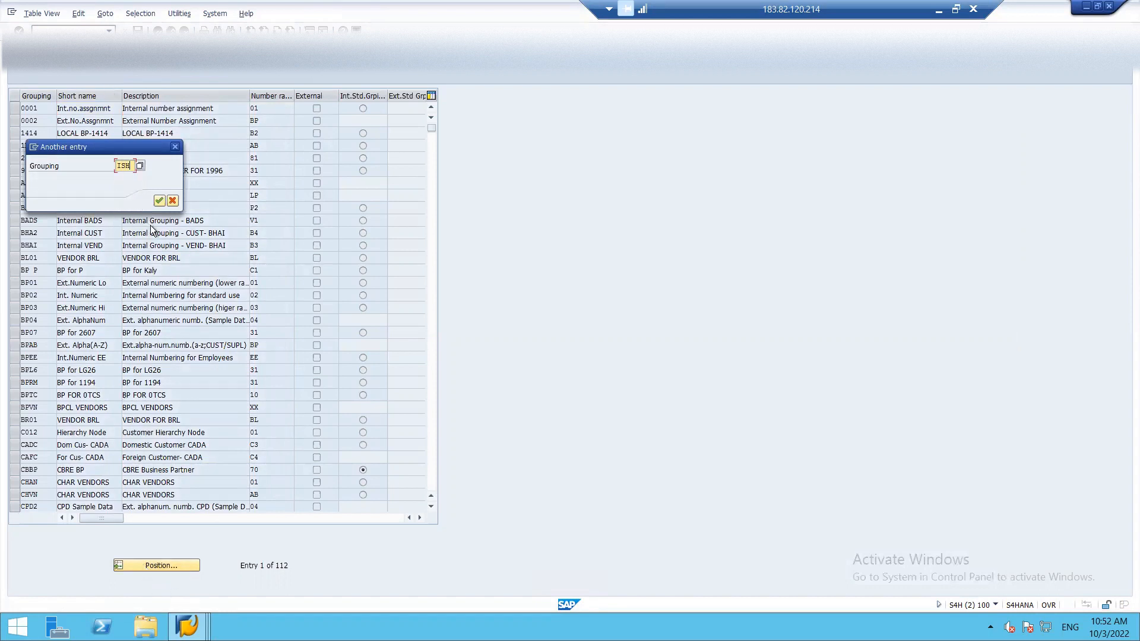
left_click(159, 200)
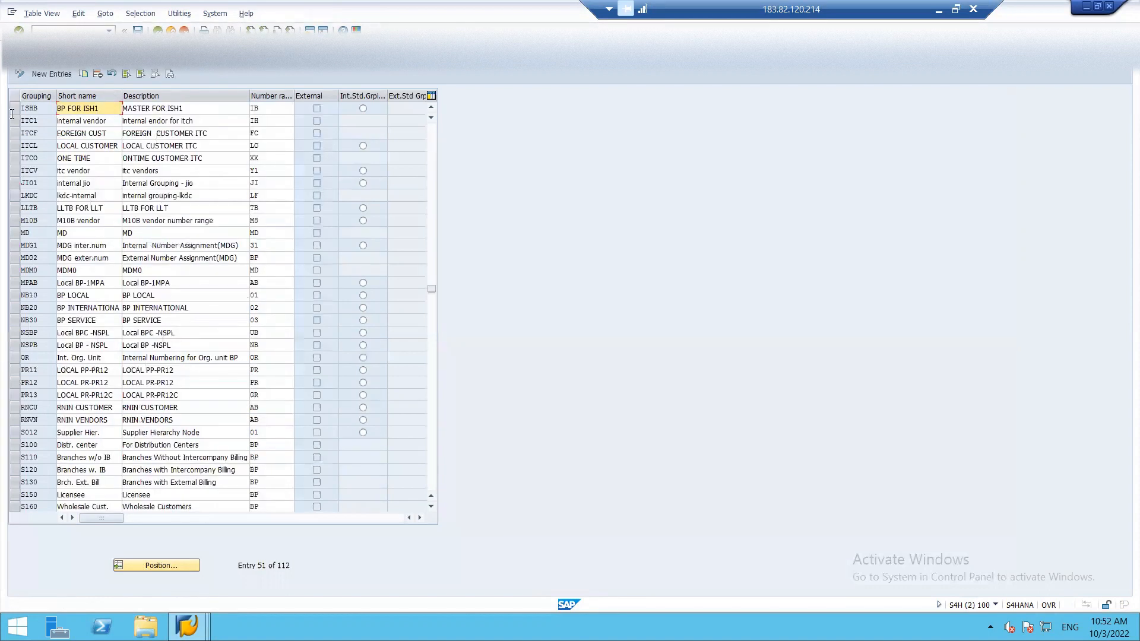
left_click(35, 110)
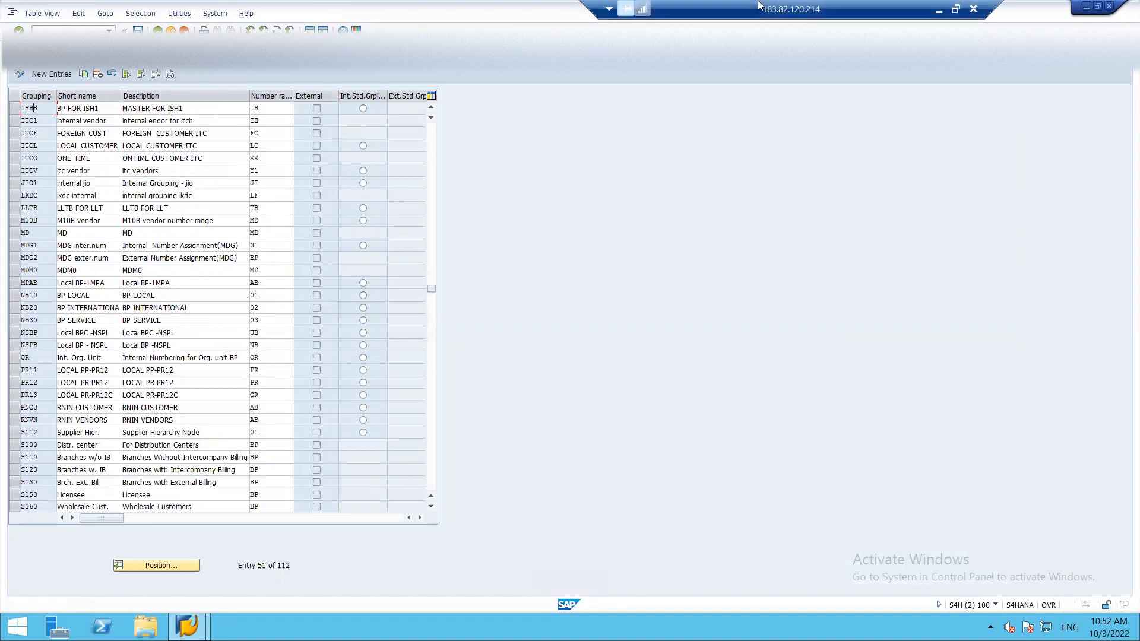
Switch to Excel, enter ISHB in G12 under BUSINESS PARTNER, and save the workbook.
left_click(938, 9)
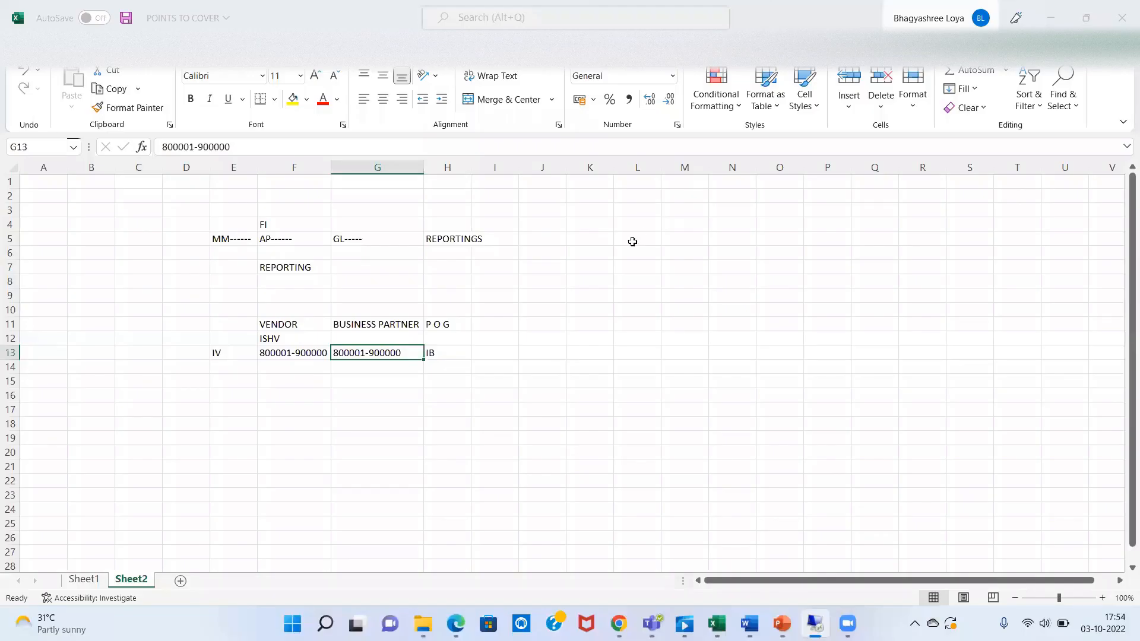
left_click(399, 341)
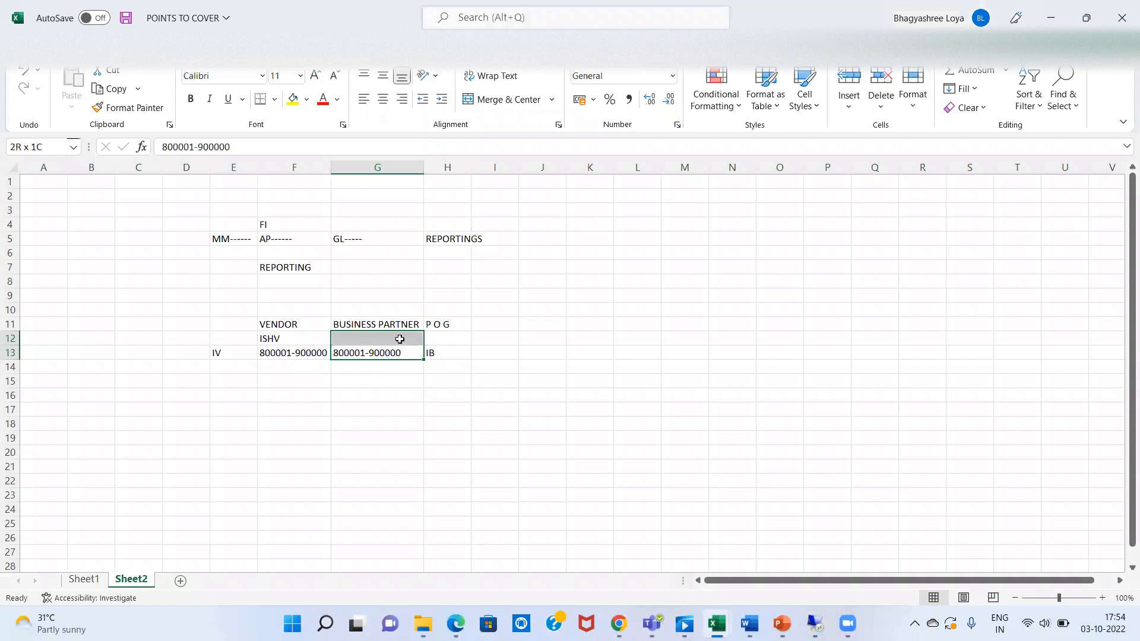
type("ISHB")
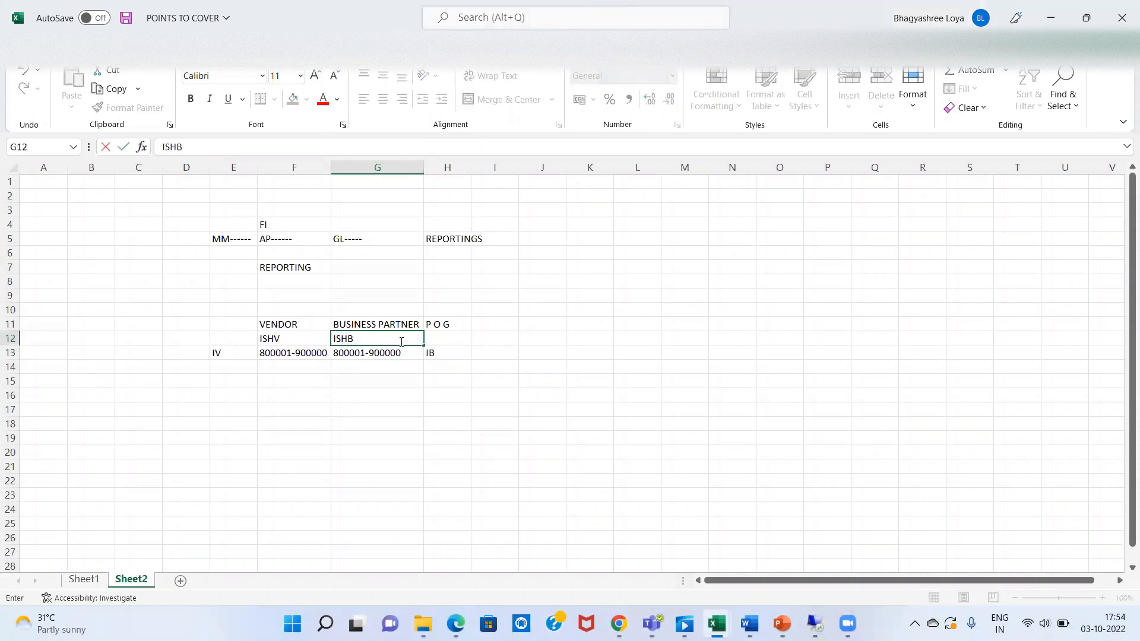
key("Return")
key("ctrl+s")
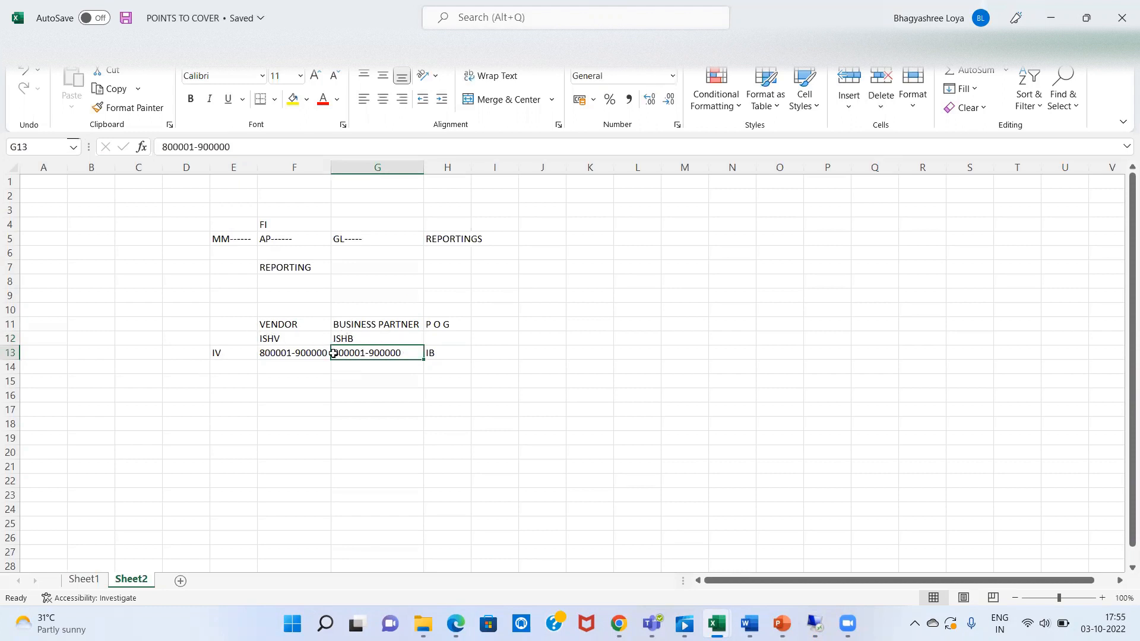
Switch to SAP, try a new grouping ISHB with short name VENDOR and description MASTER DATA FOR ISH, and discard the entry.
key("alt+Tab")
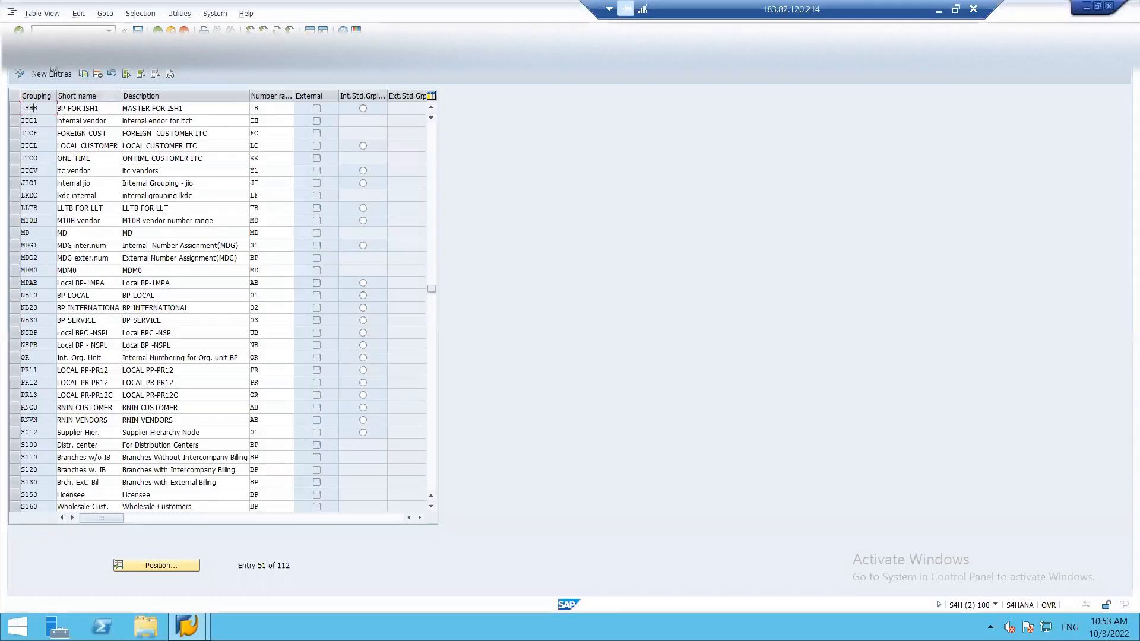
left_click(49, 73)
type("I")
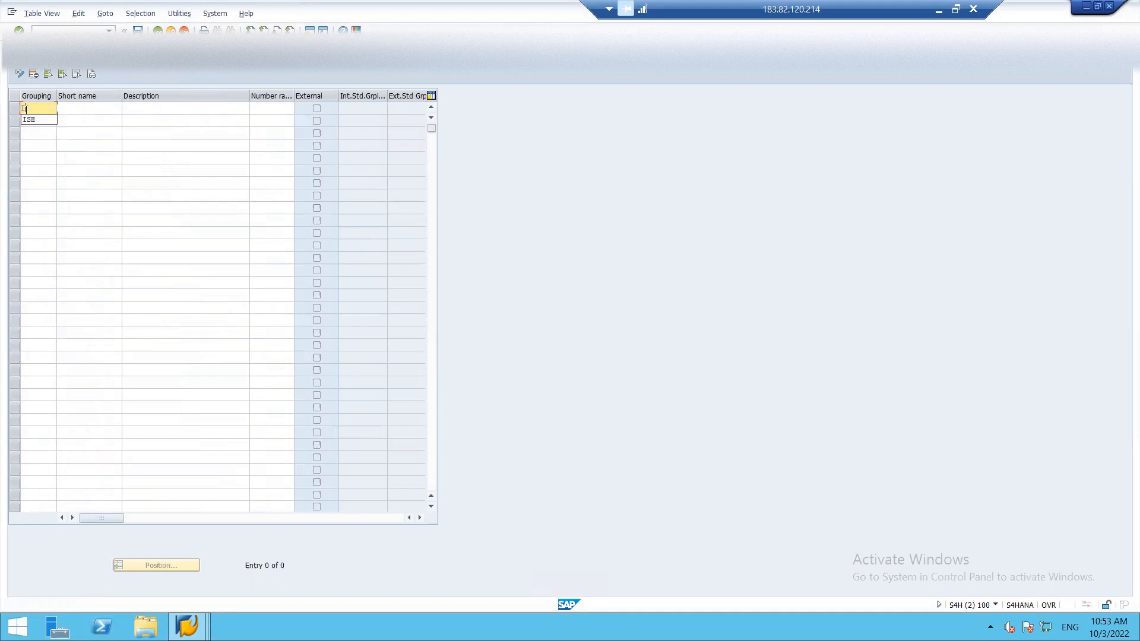
type("PHB")
key("Tab")
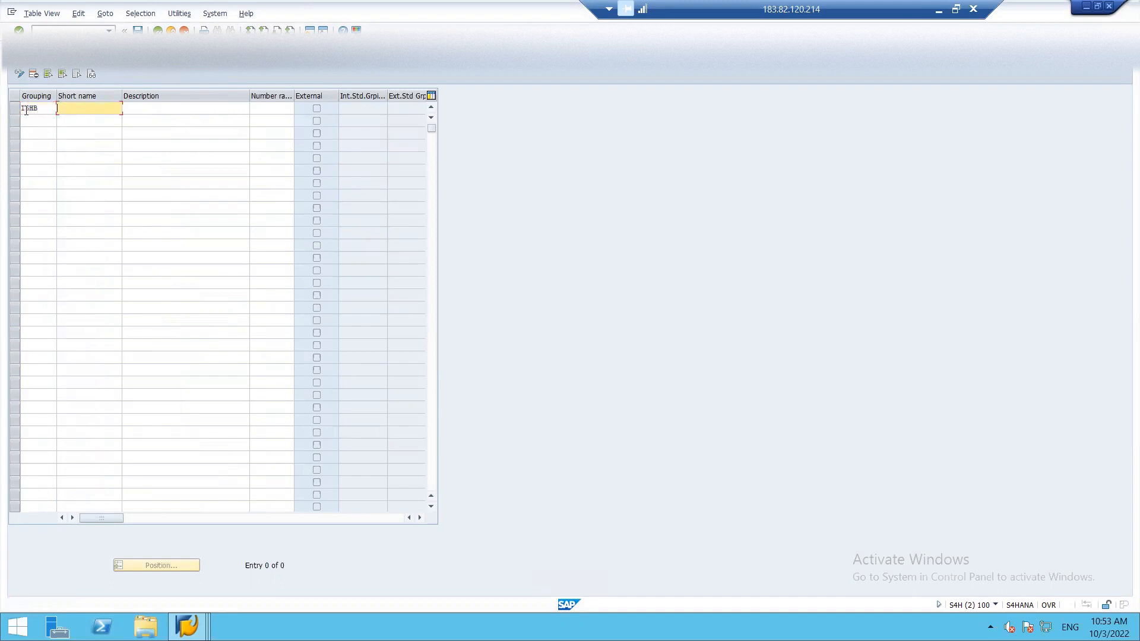
type("VENDOR")
key("Tab")
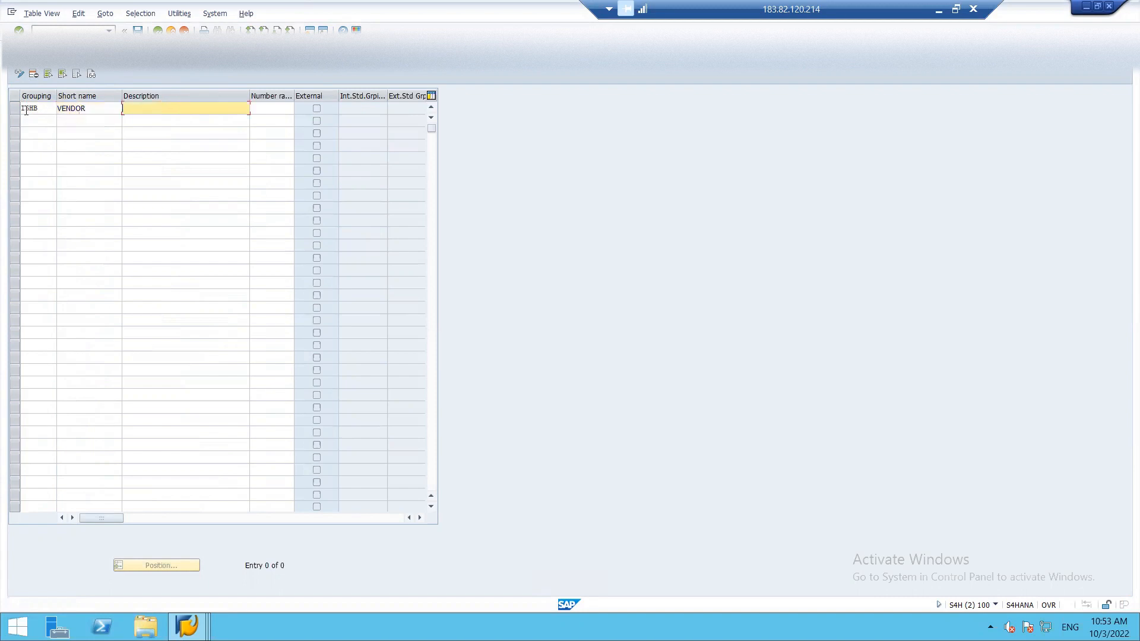
type("MASTER DATA FOR")
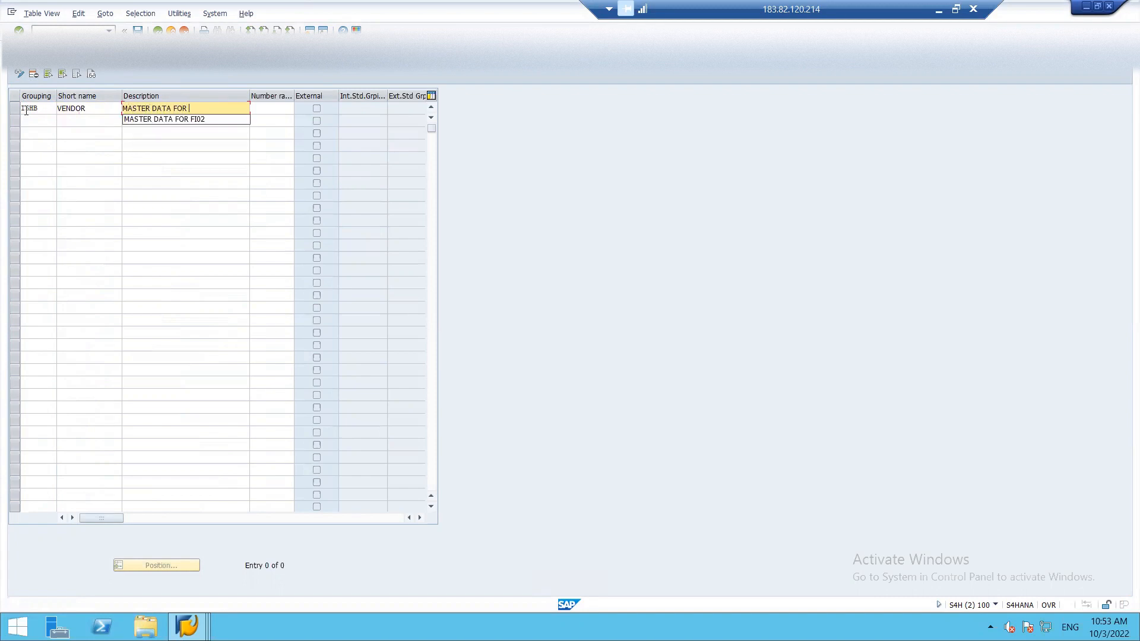
type(" ISH")
key("Tab")
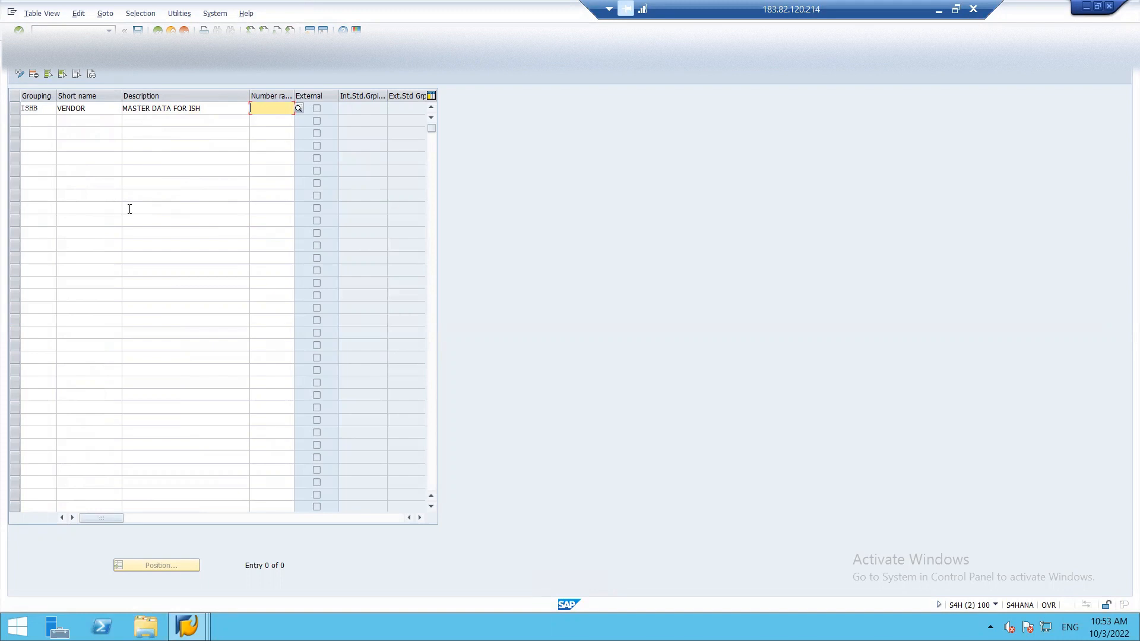
key("F12")
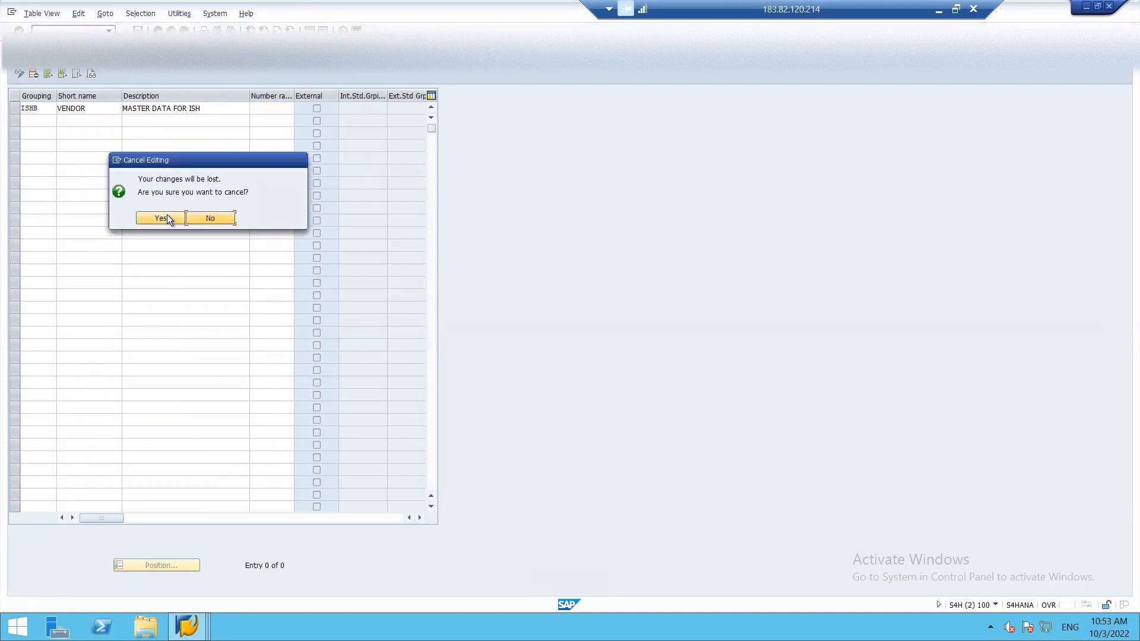
left_click(161, 218)
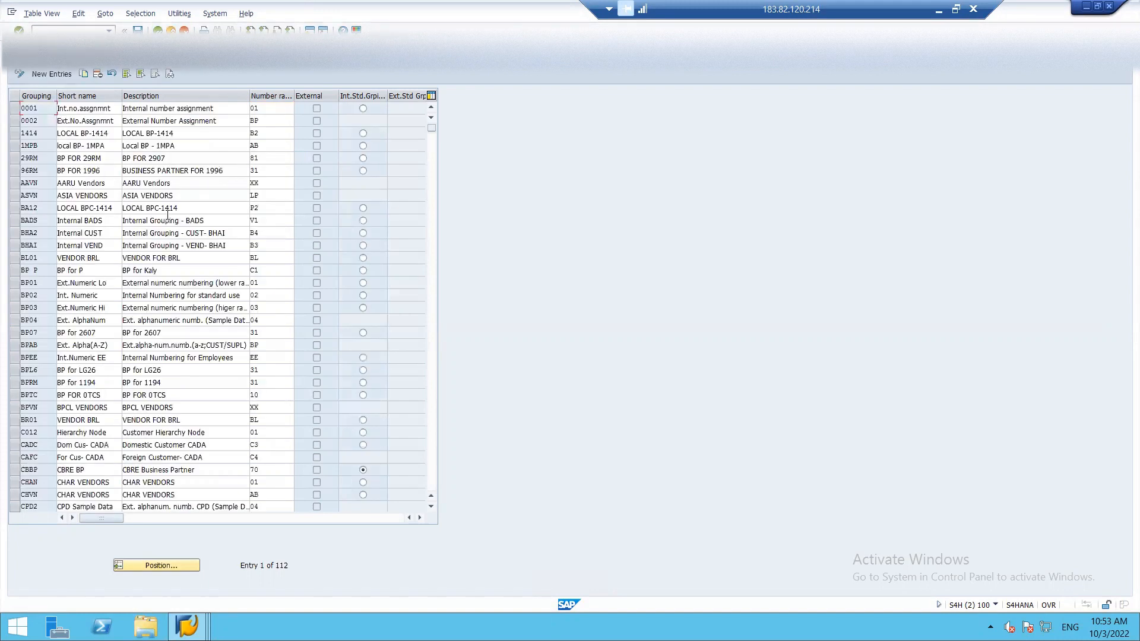
Leave the groupings table and expand Master Data Synchronization through Customer/Vendor Integration and Settings for Vendor Integration down to Assign Keys.
key("F3")
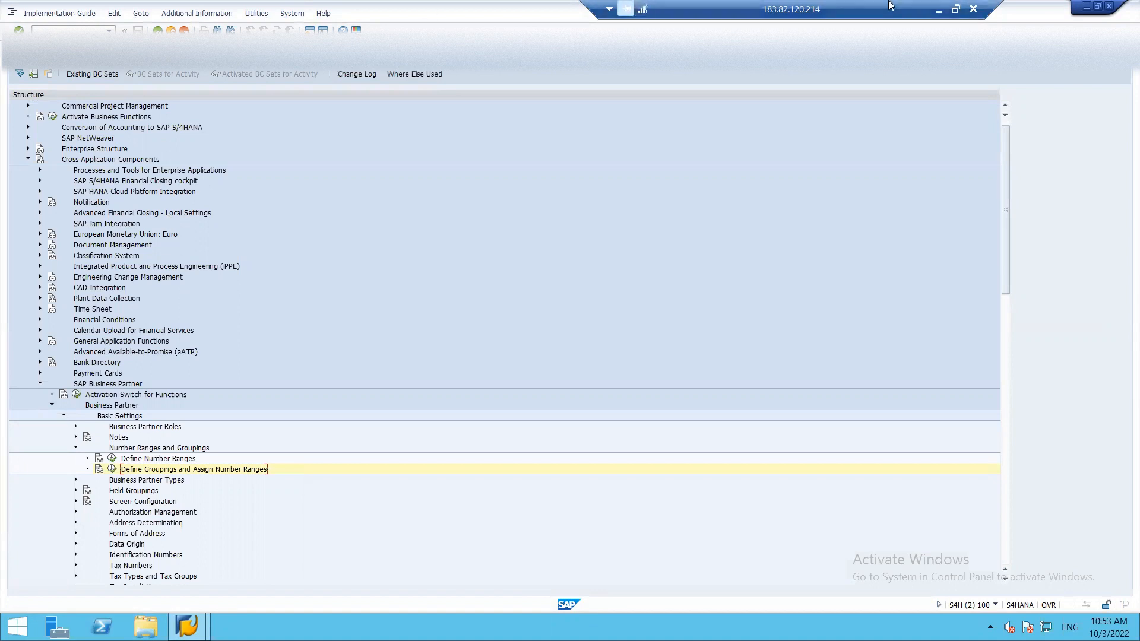
left_click(938, 9)
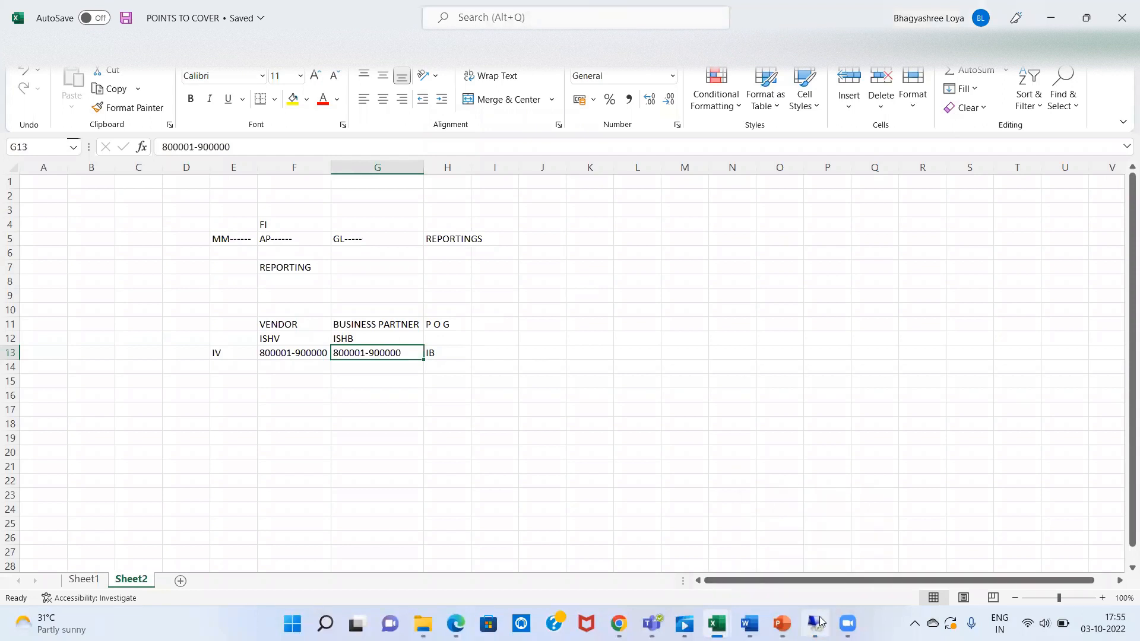
left_click(815, 622)
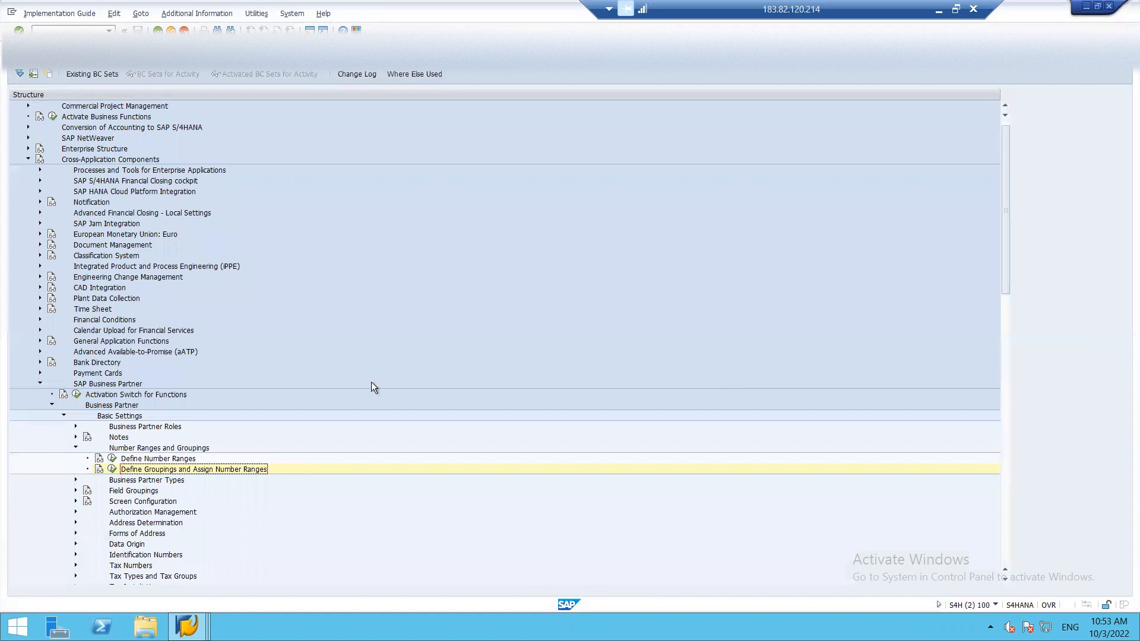
left_click(39, 384)
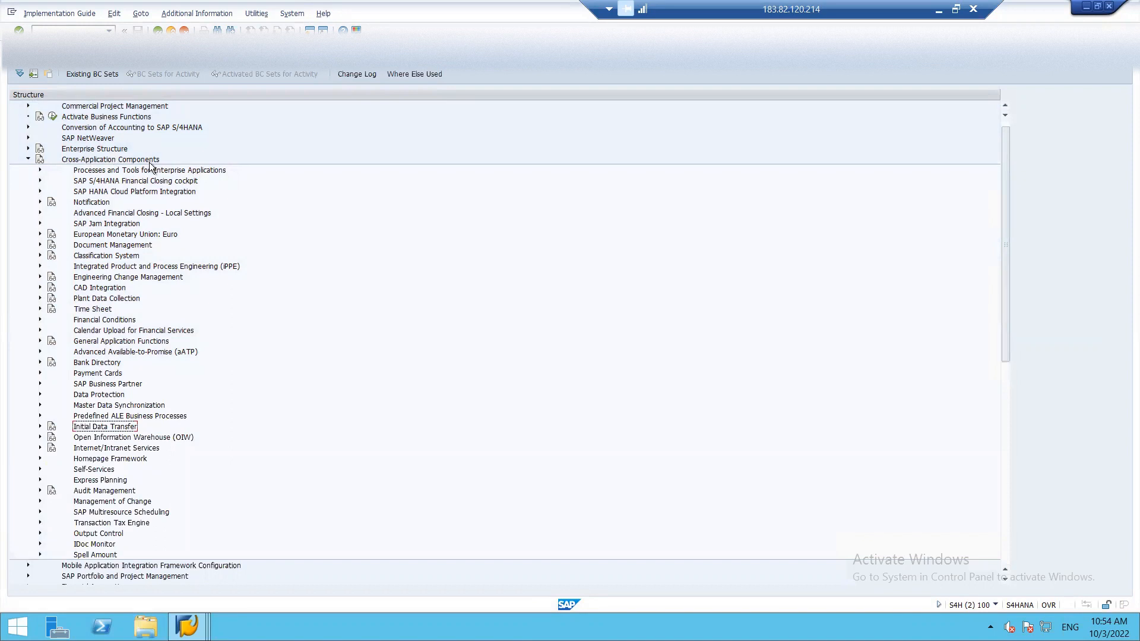
left_click(40, 405)
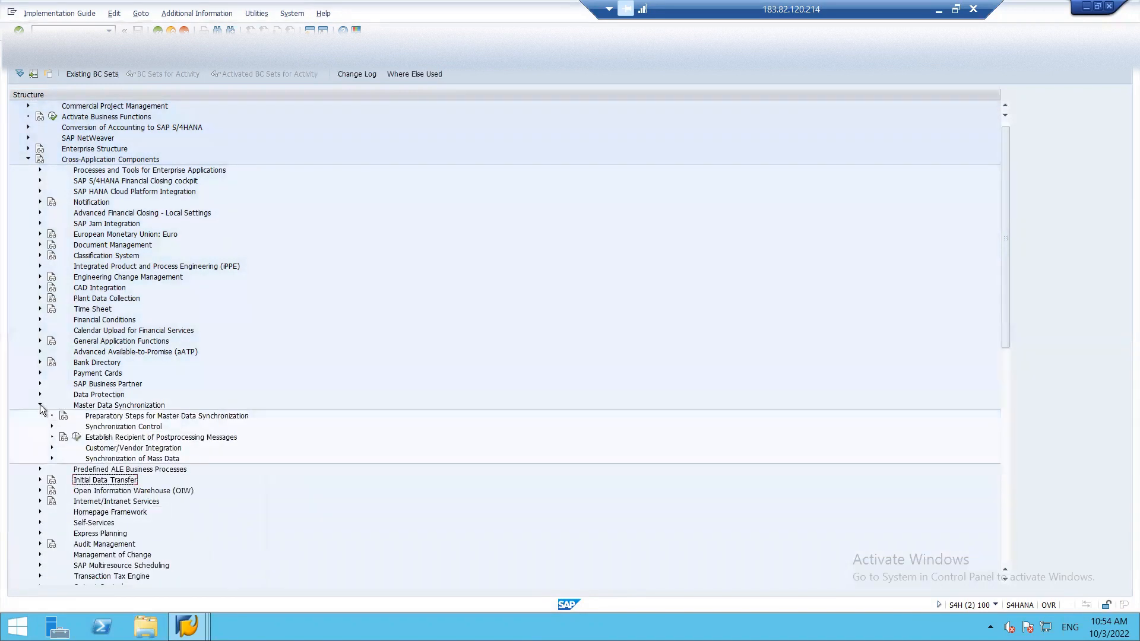
left_click(51, 447)
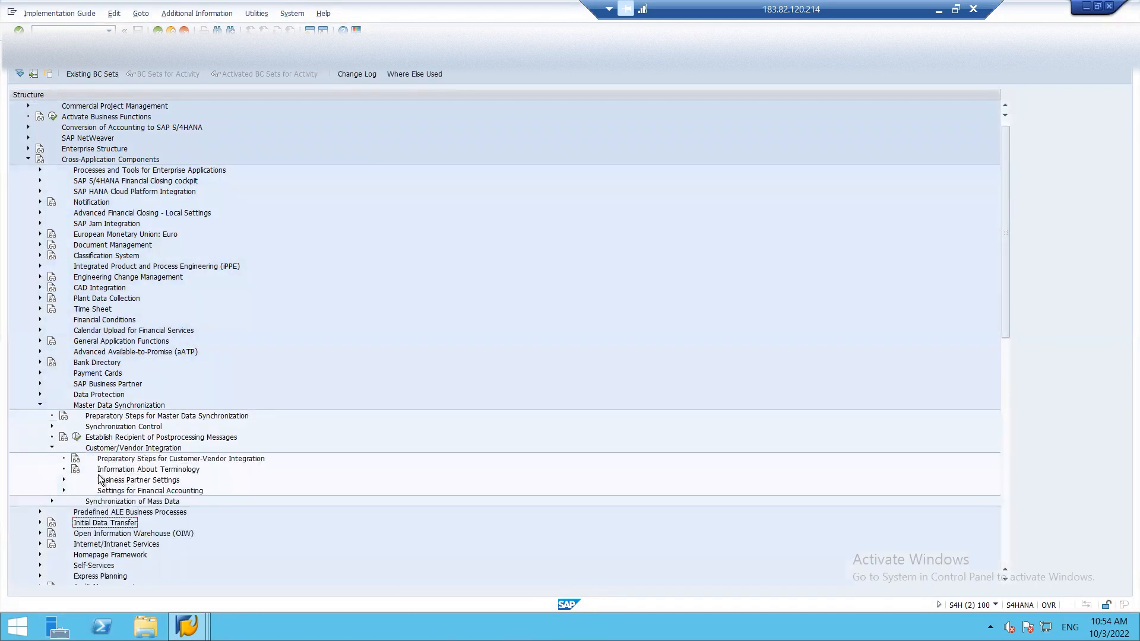
left_click(64, 480)
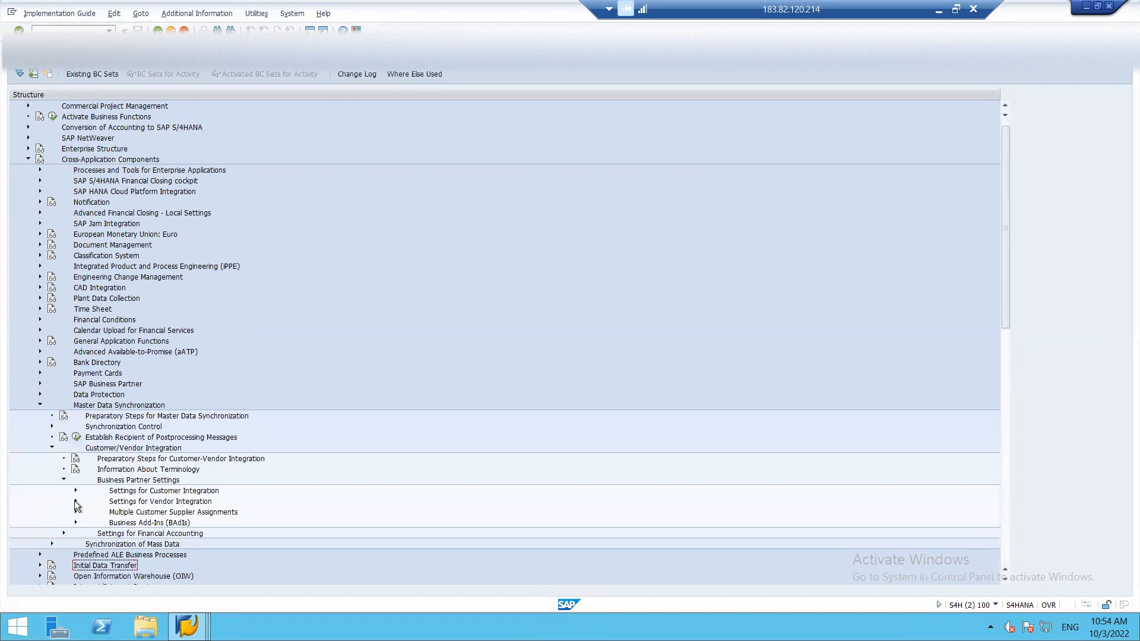
left_click(76, 501)
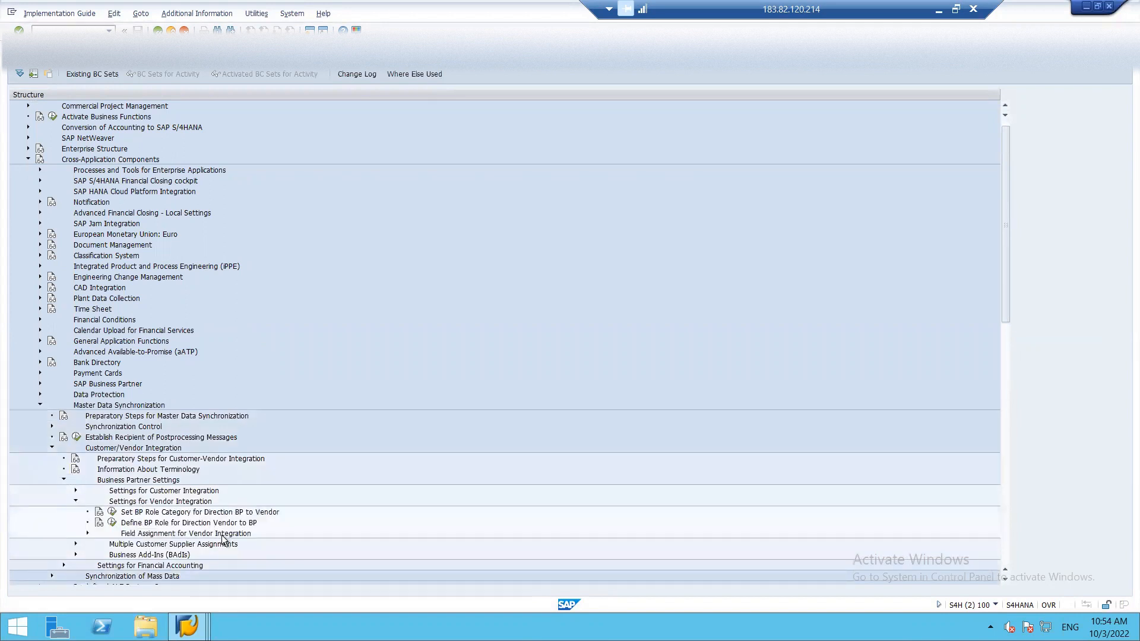
left_click(84, 532)
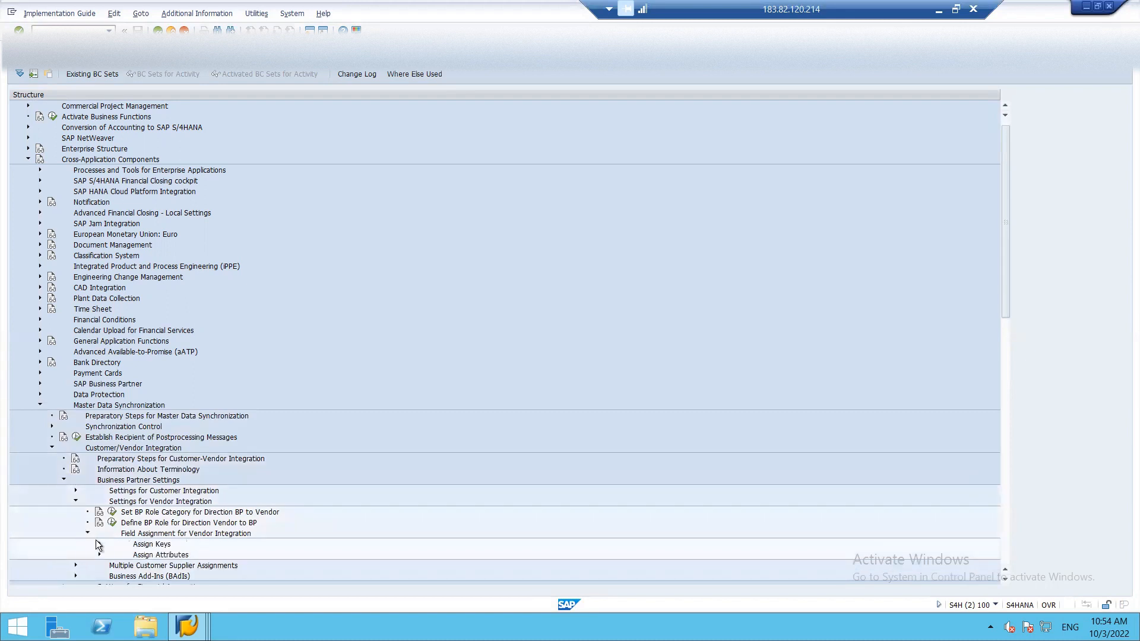
left_click(98, 543)
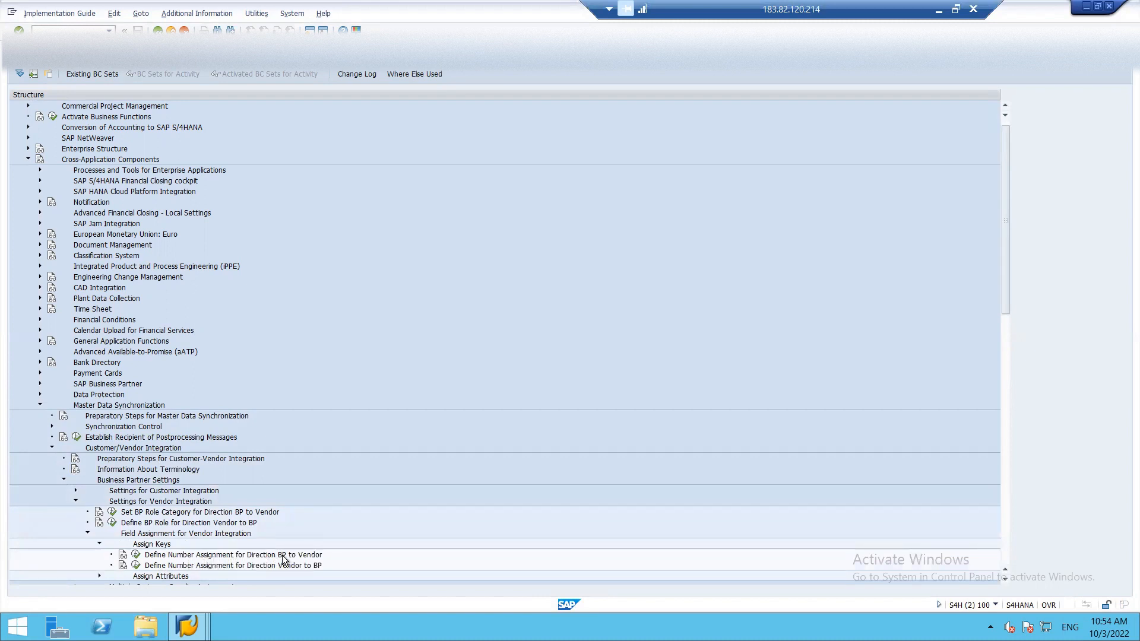
Open Define Number Assignment for Direction BP to Vendor, enable Same Nos. for the ISHB grouping, and try to save.
left_click(136, 557)
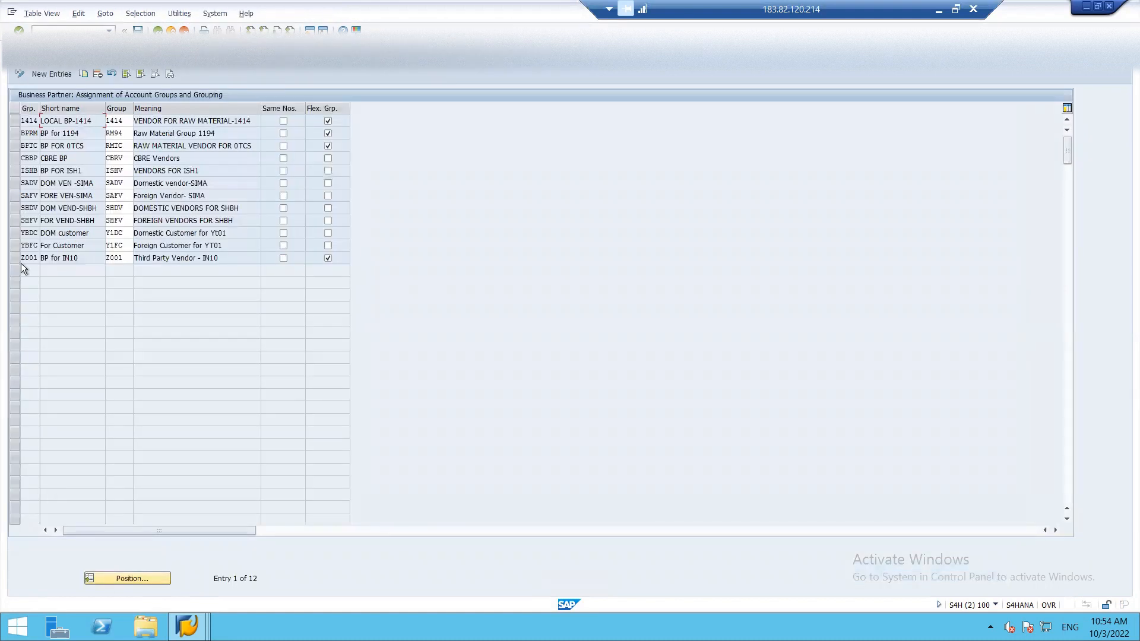
left_click(16, 174)
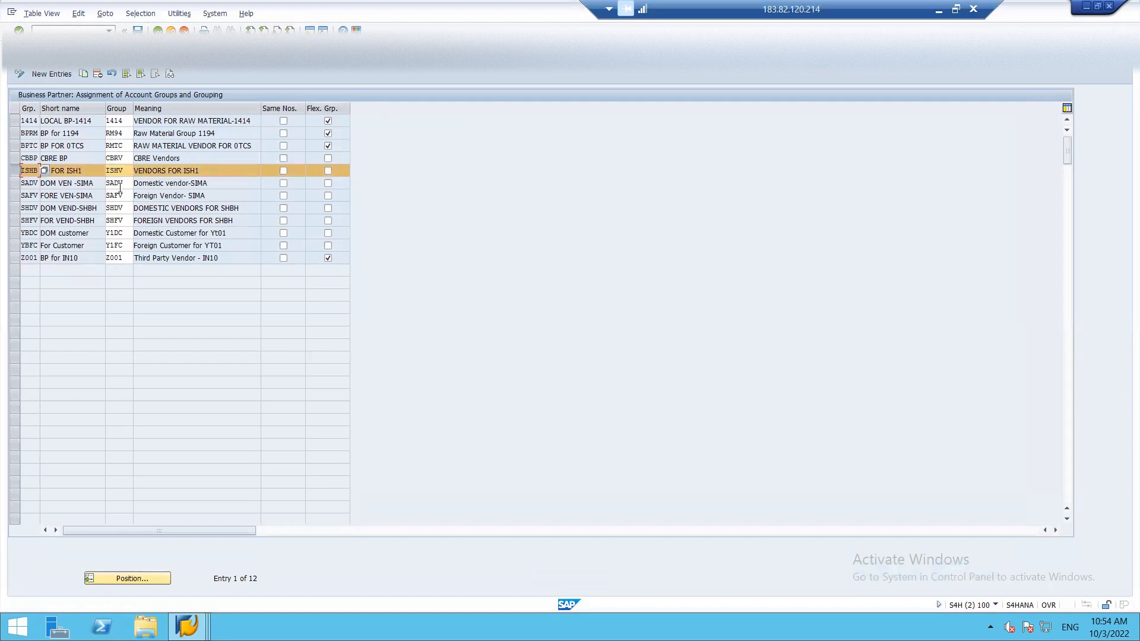
left_click(282, 171)
key("ctrl+s")
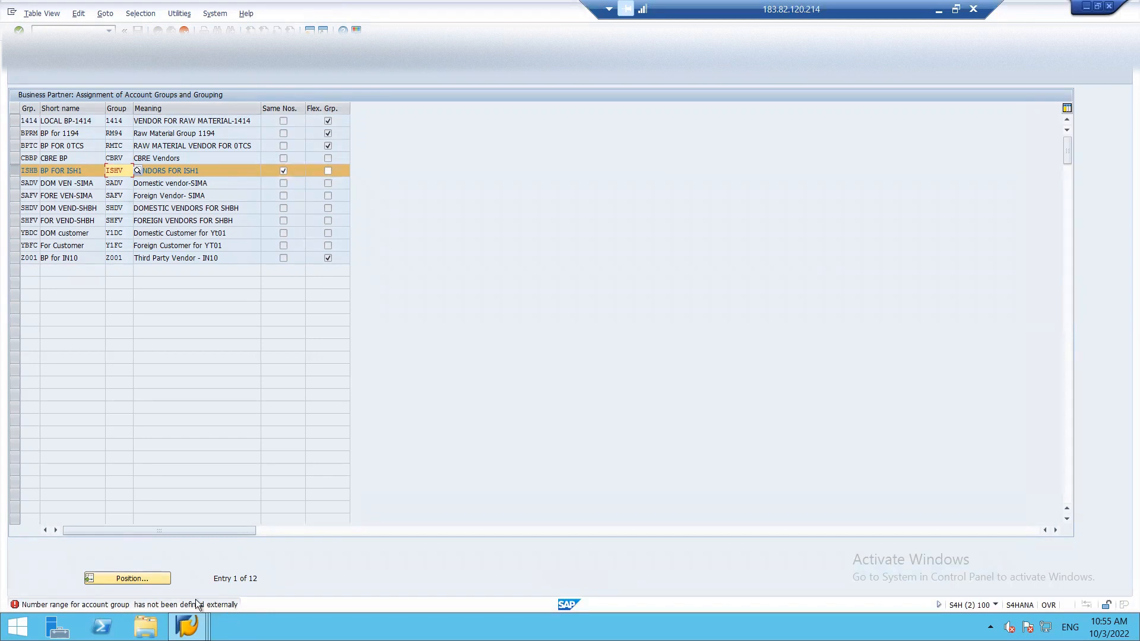
In the other SAP session, open Create Number Ranges for Vendor Accounts and check the external setting of interval IV.
key("alt+Tab")
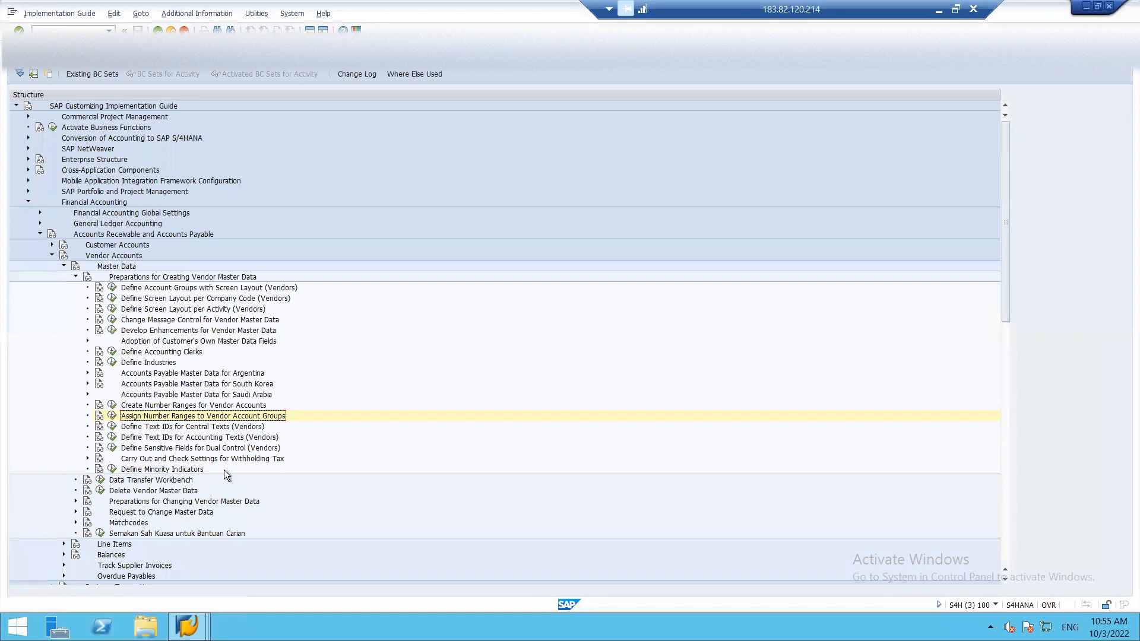
left_click(112, 405)
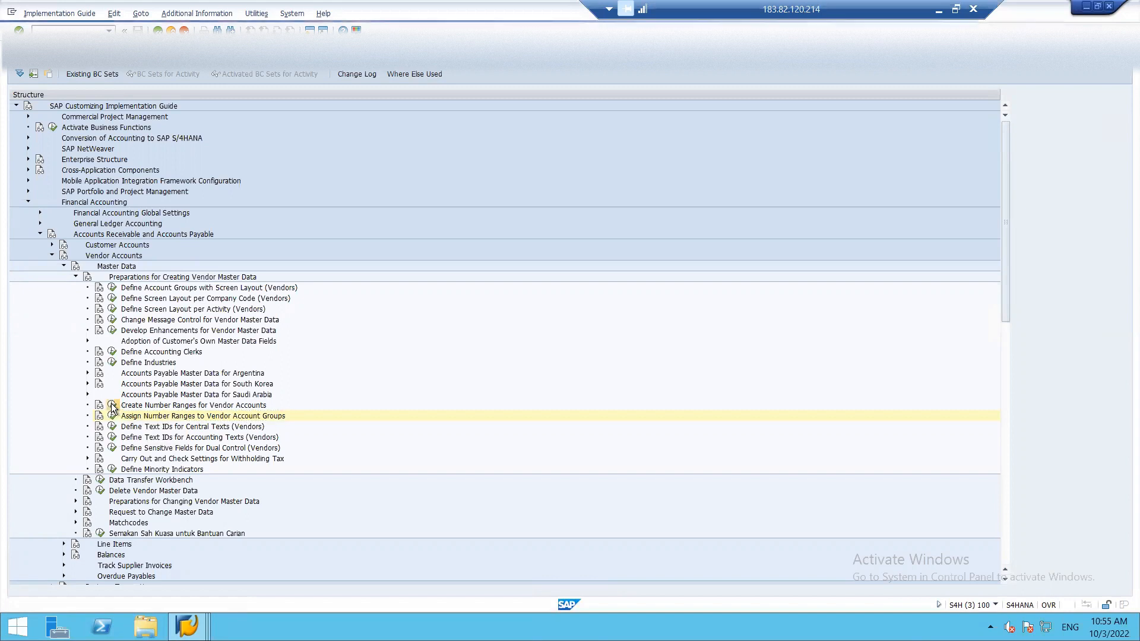
left_click(130, 119)
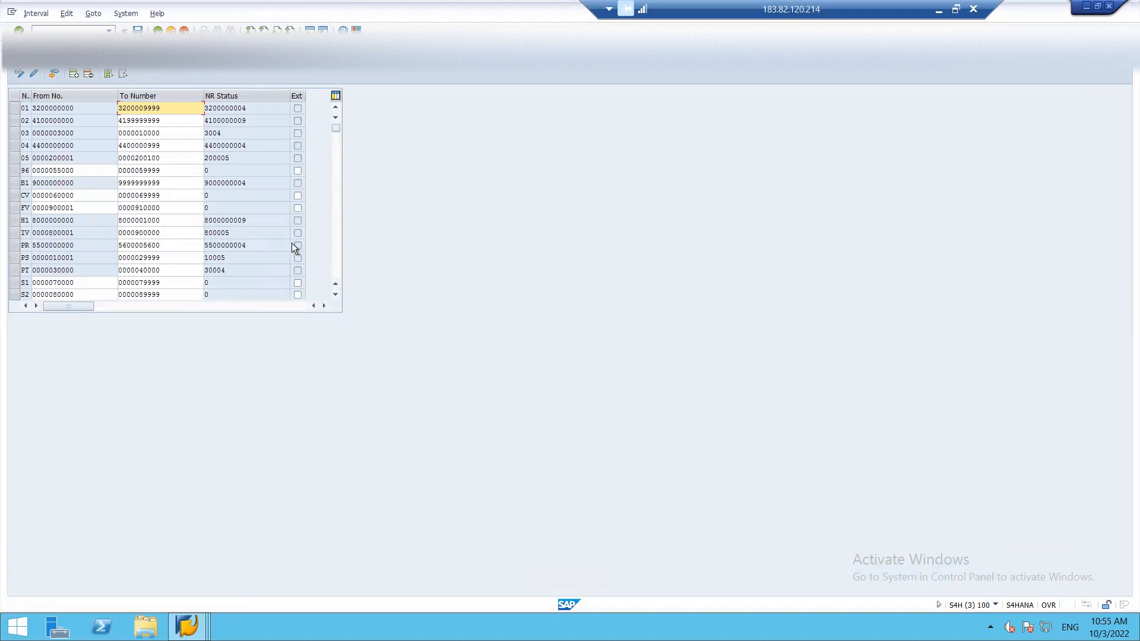
key("F3")
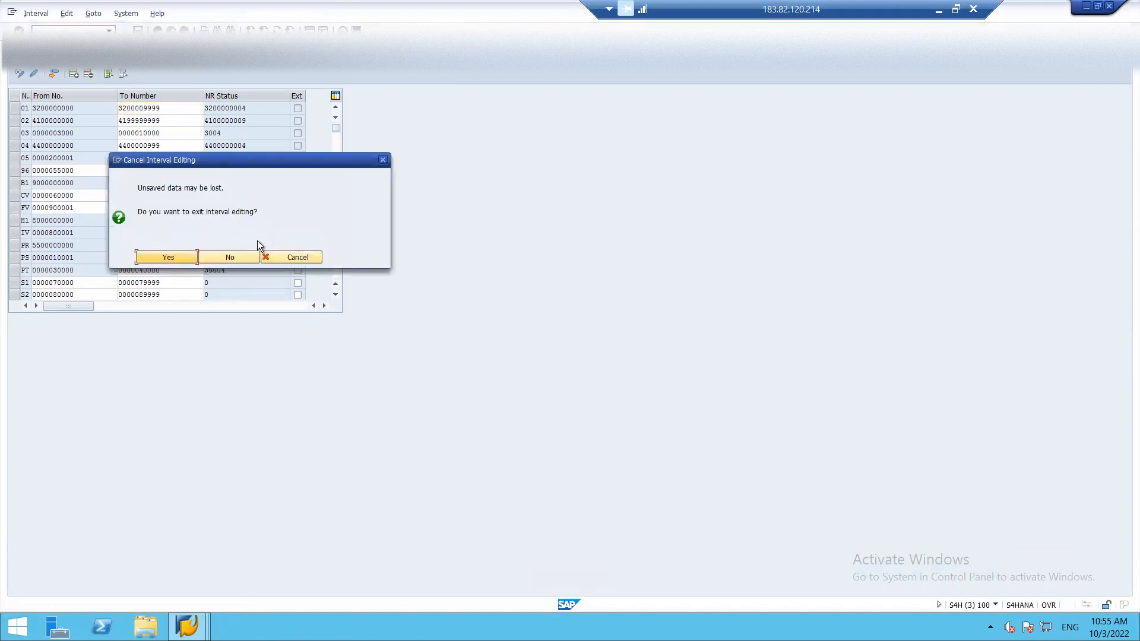
left_click(175, 256)
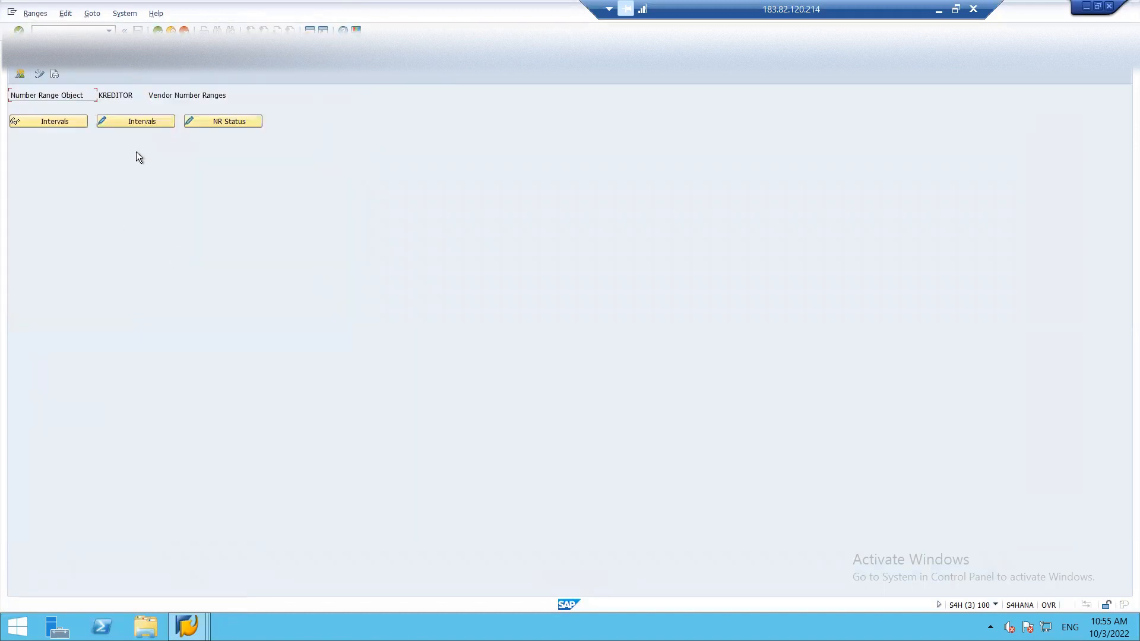
left_click(155, 123)
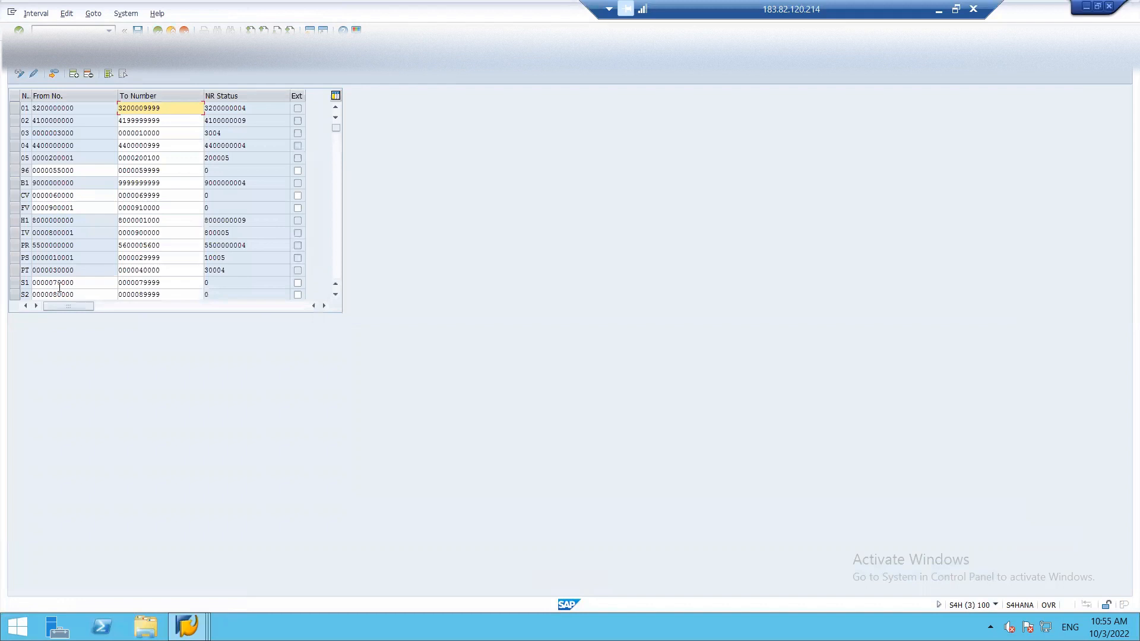
left_click(13, 230)
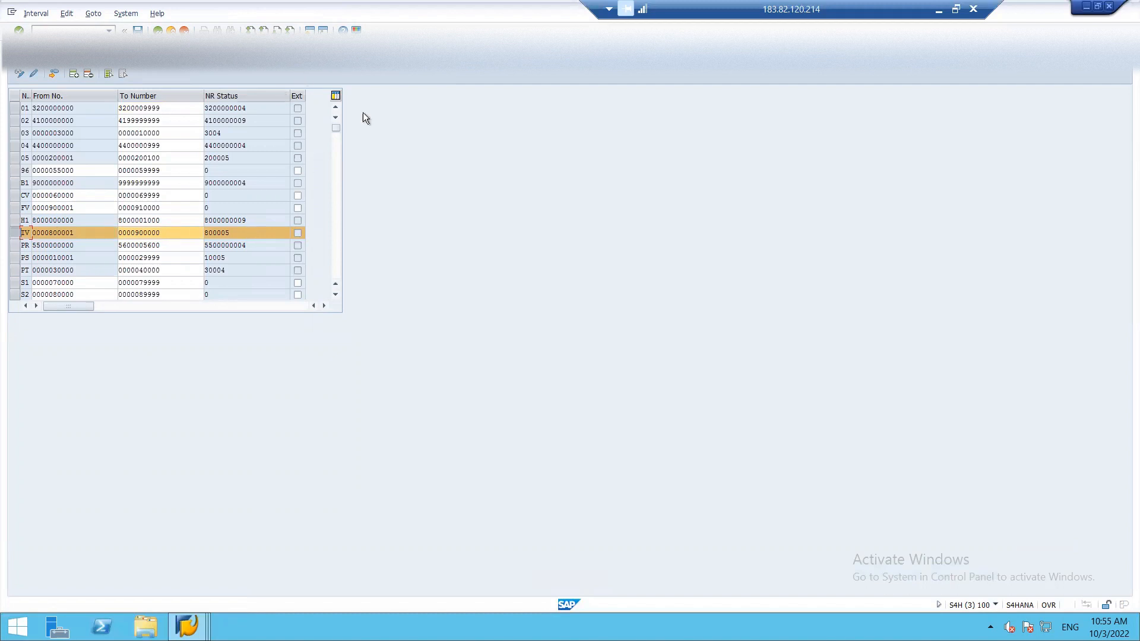
Return to the account group assignment session, clear Same Nos. for ISHB, save the assignment, and leave the table.
key("alt+Tab")
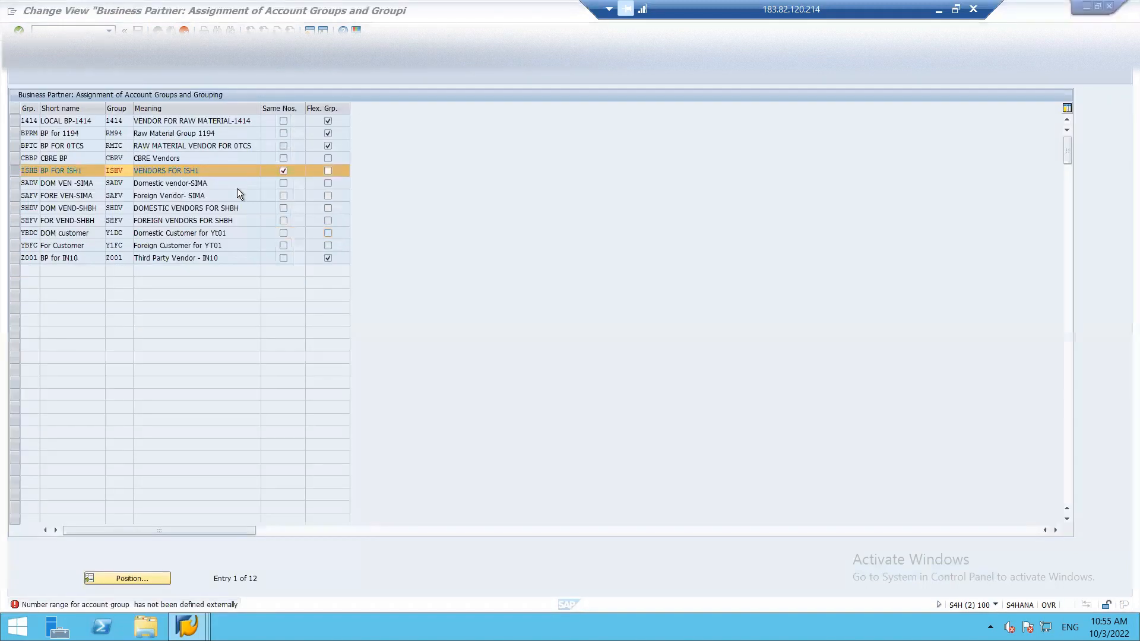
left_click(283, 172)
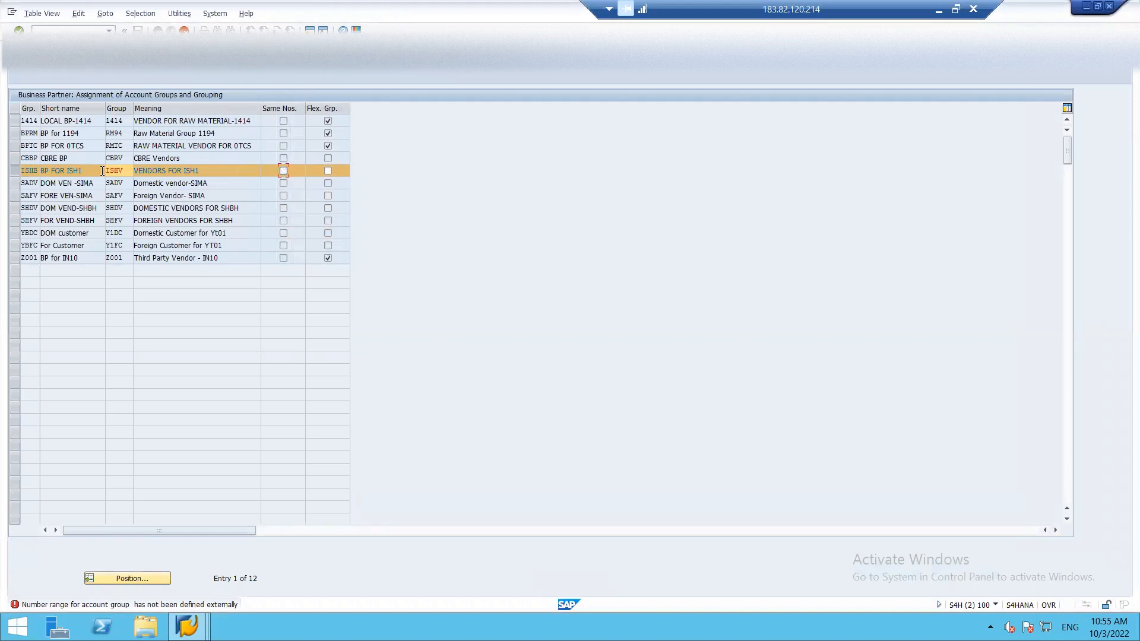
key("ctrl+s")
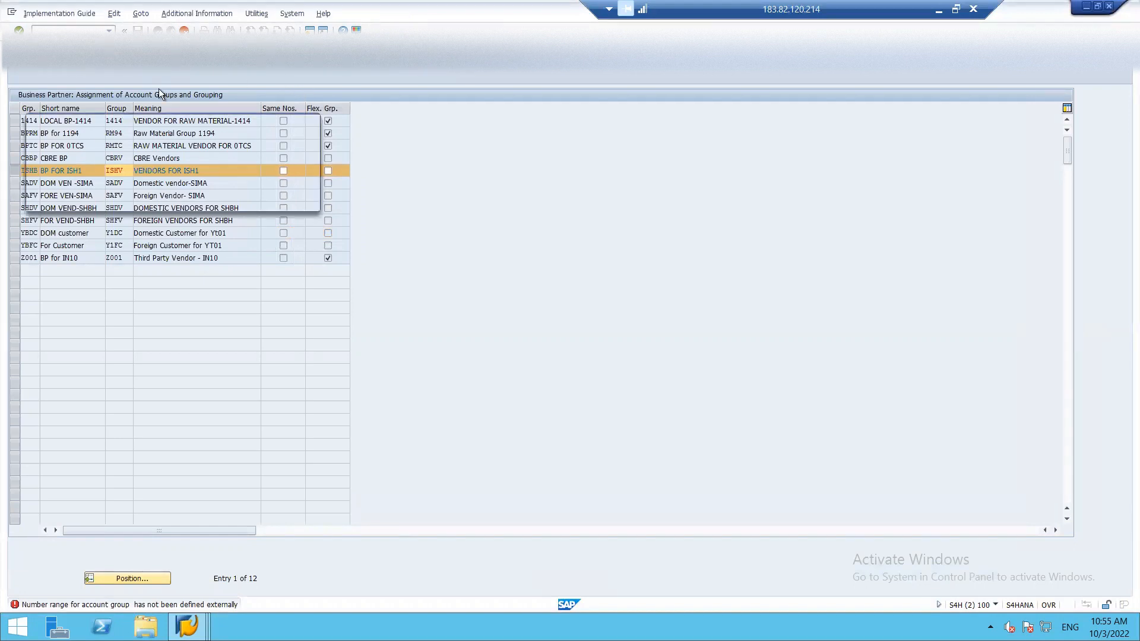
left_click(174, 200)
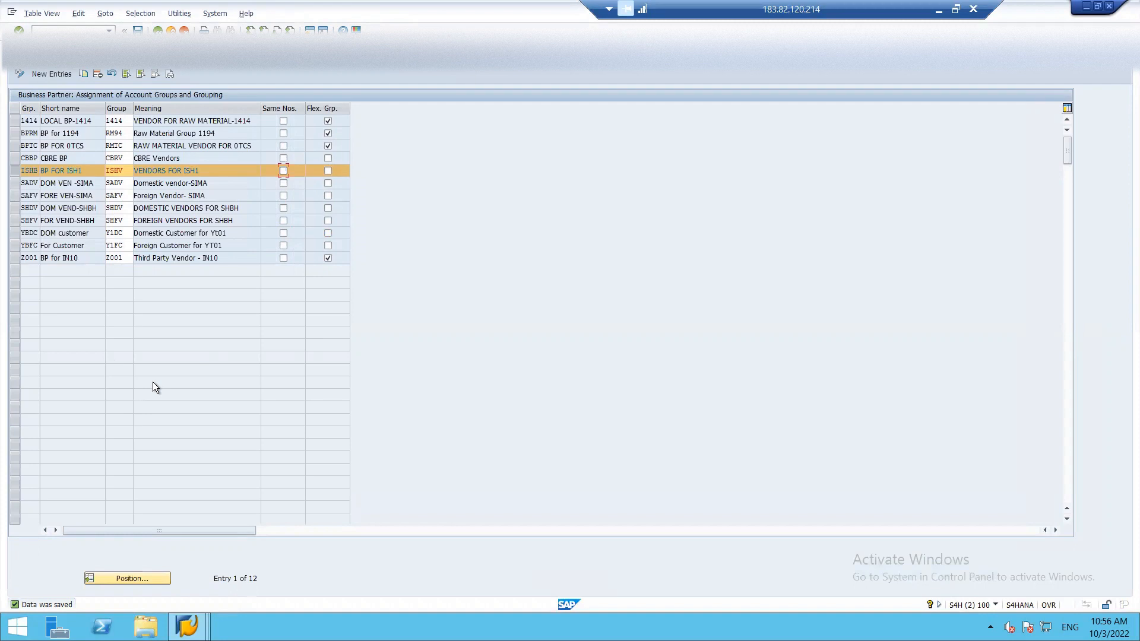
key("F3")
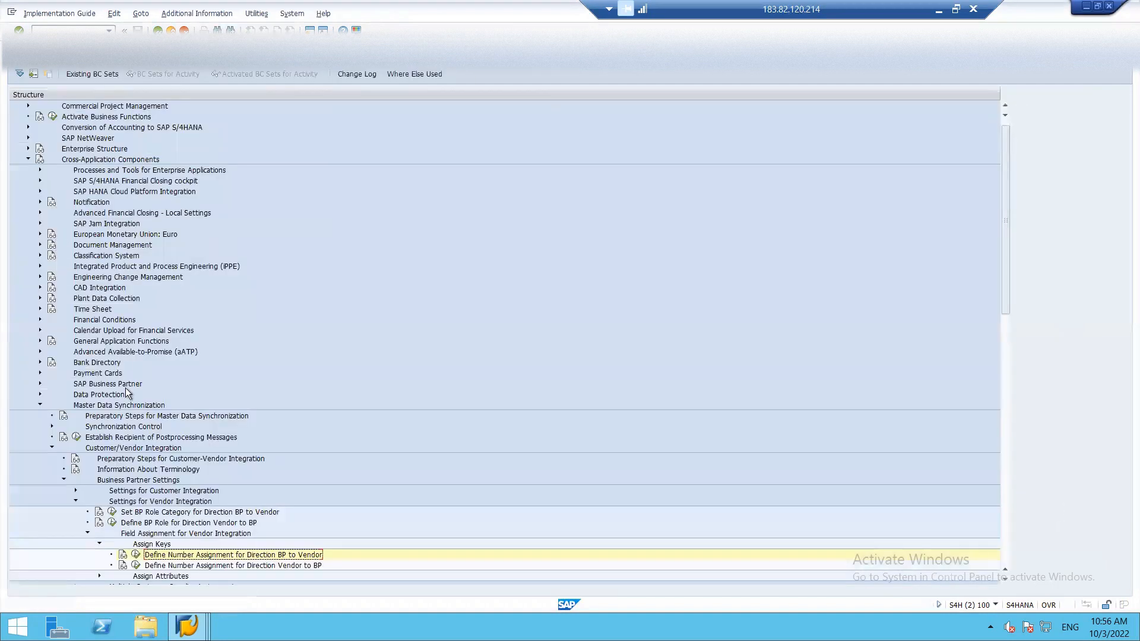
Under SAP Business Partner, expand Field Groupings and open Configure Field Attributes for Each Role Category from the per BP Role activity.
left_click(52, 447)
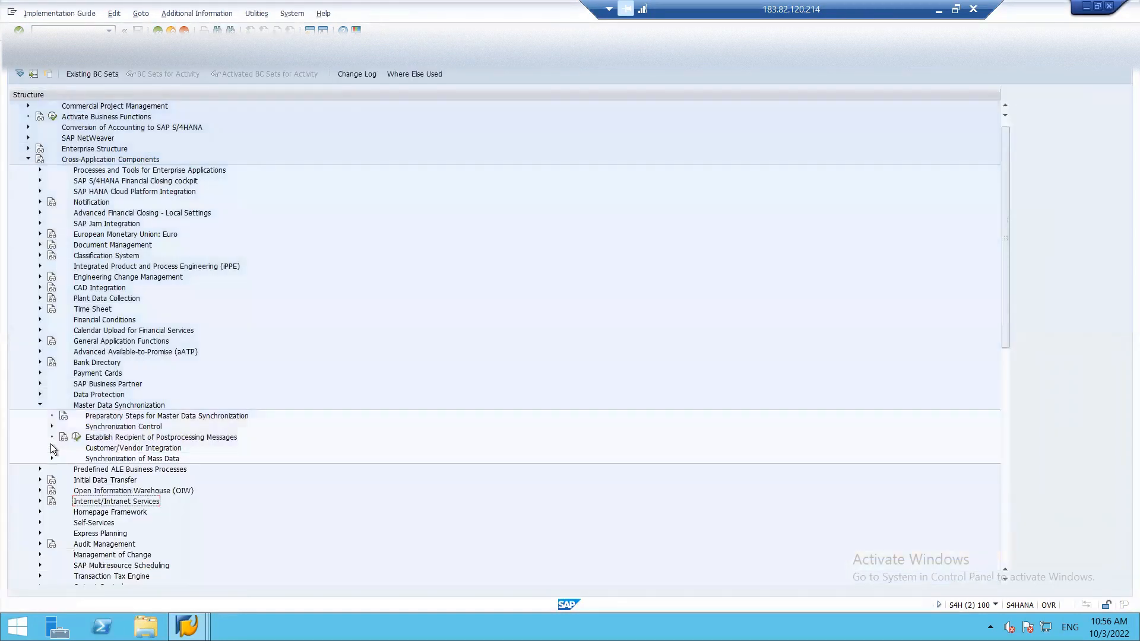
left_click(42, 402)
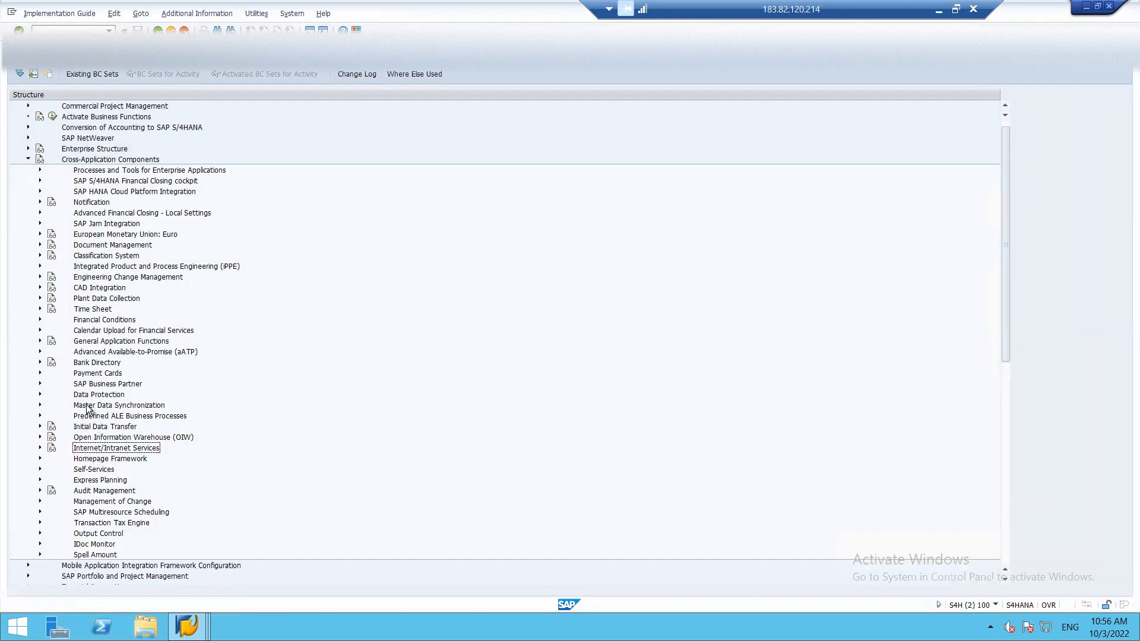
left_click(40, 384)
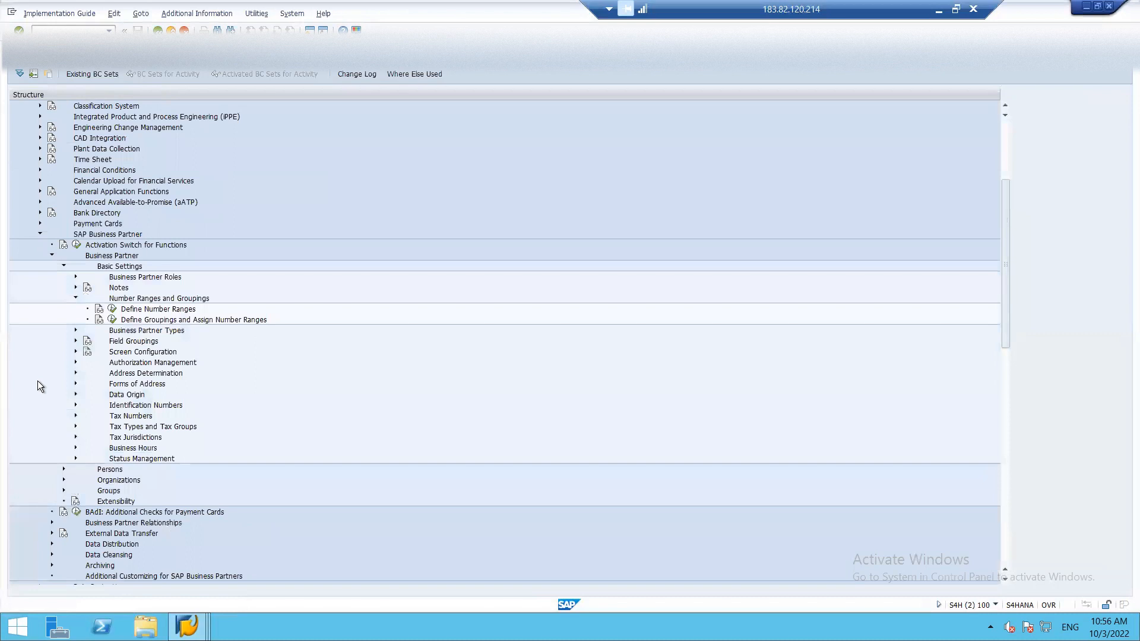
left_click(76, 298)
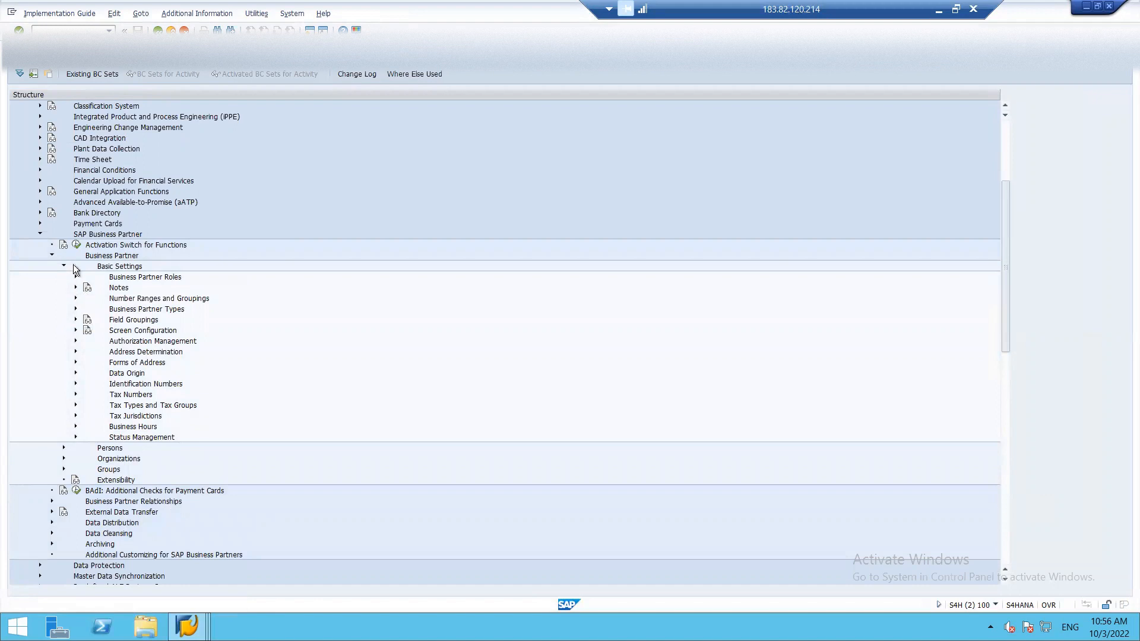
left_click(76, 320)
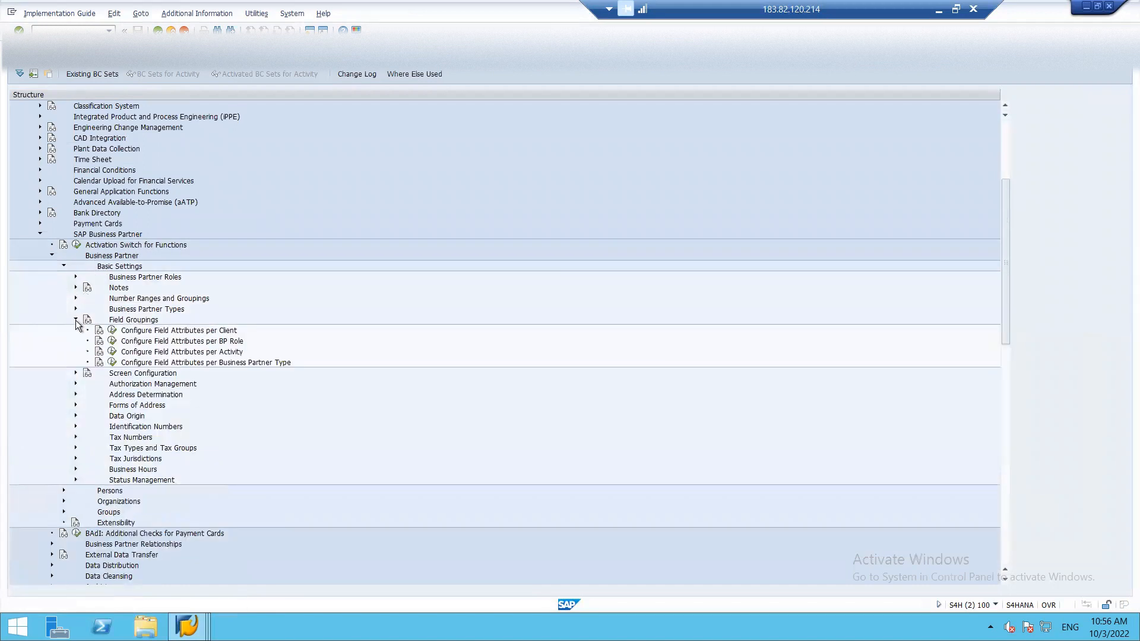
left_click(113, 343)
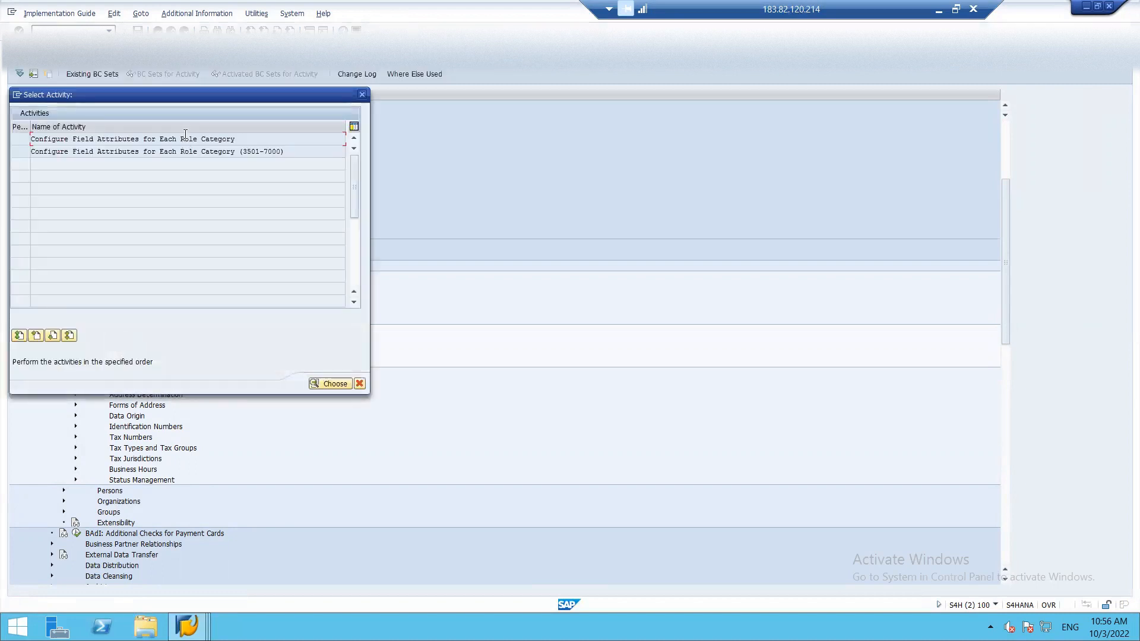
double_click(184, 141)
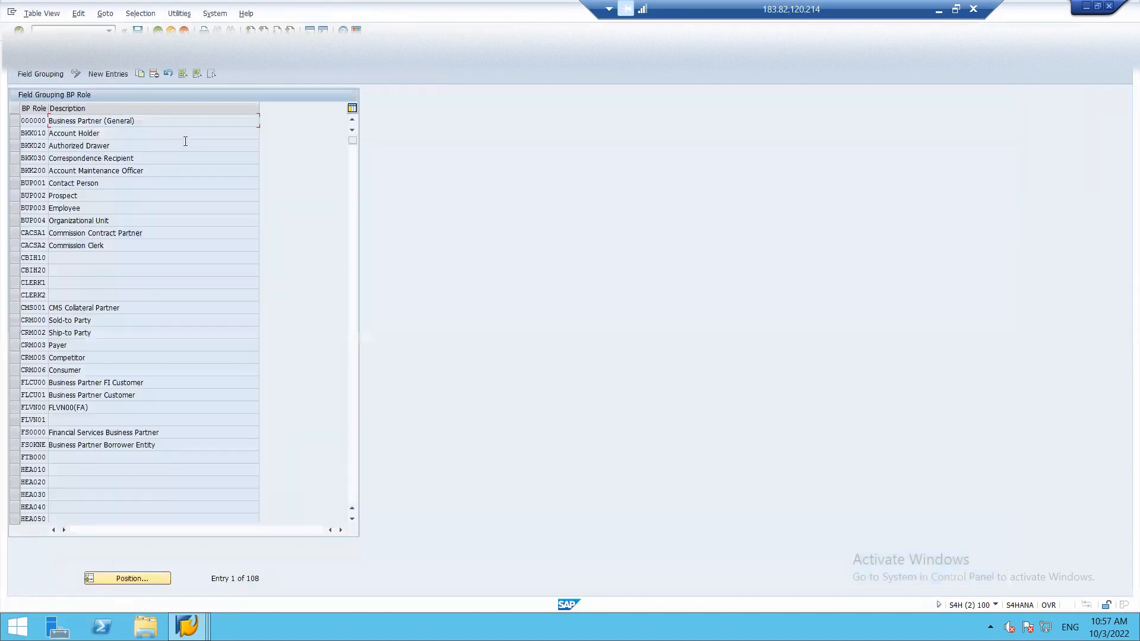
Open the field grouping of BP role FLVN00, examine the field groups of the Vendor: General Company Code data set, and save.
left_click(15, 408)
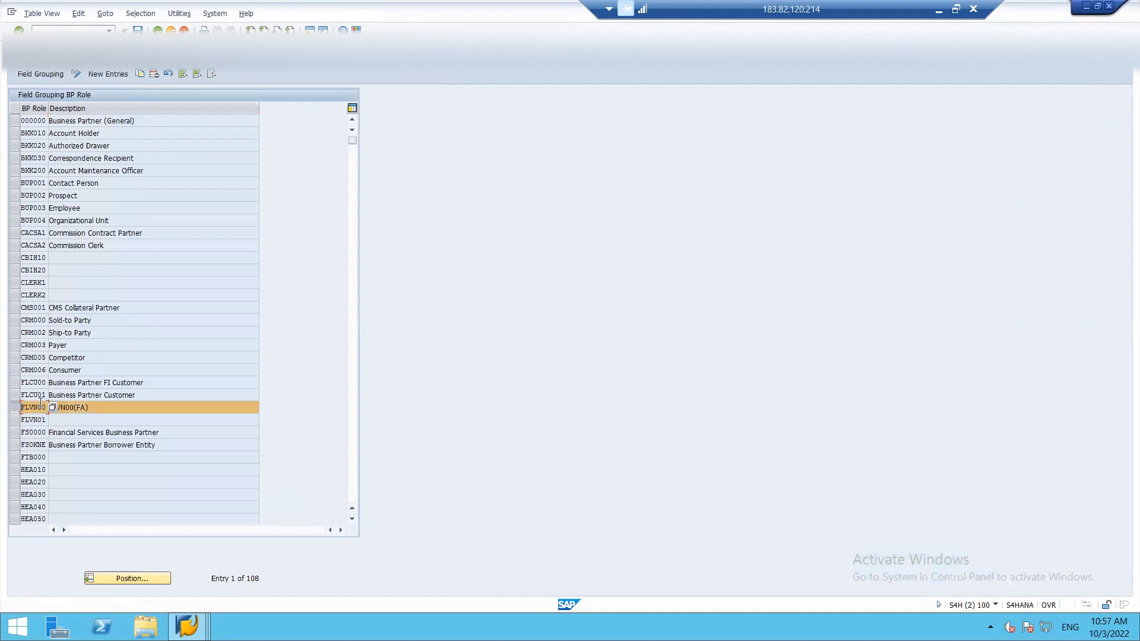
double_click(40, 404)
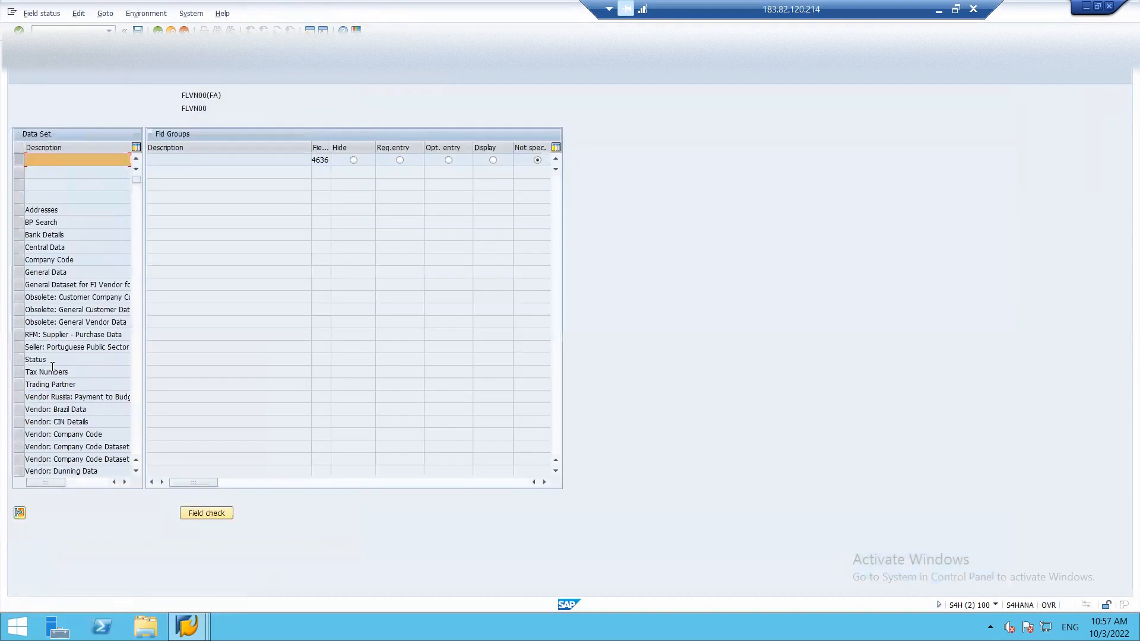
left_click(137, 469)
left_click(137, 469)
left_click(137, 470)
left_click(136, 469)
left_click(136, 469)
left_click(137, 469)
left_click(137, 469)
left_click(137, 470)
left_click(136, 470)
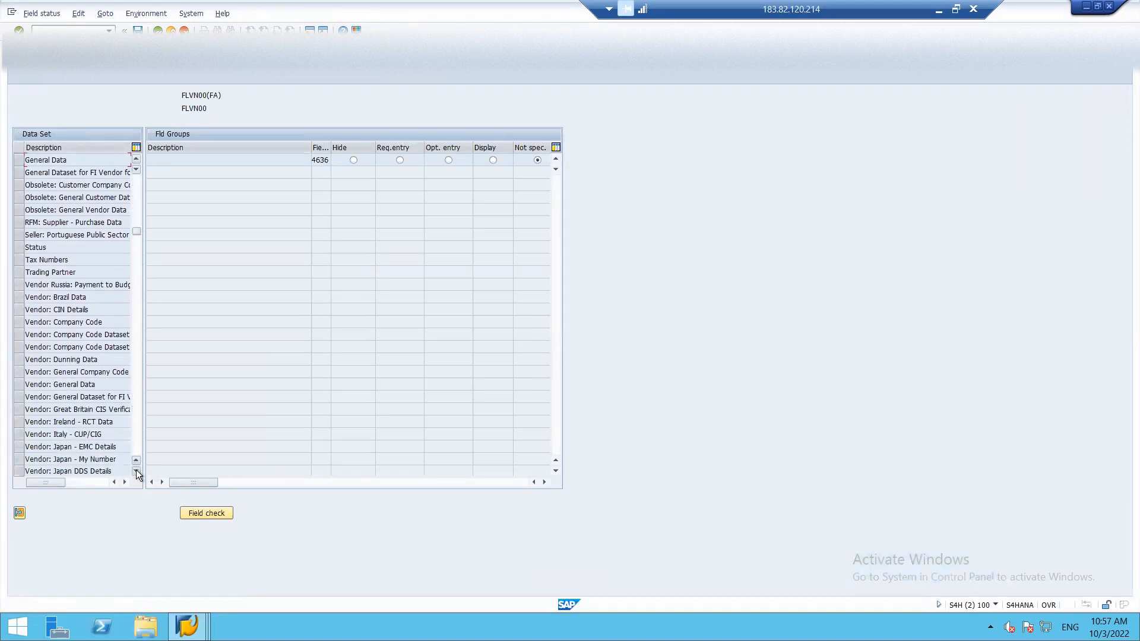
left_click(136, 469)
left_click(137, 469)
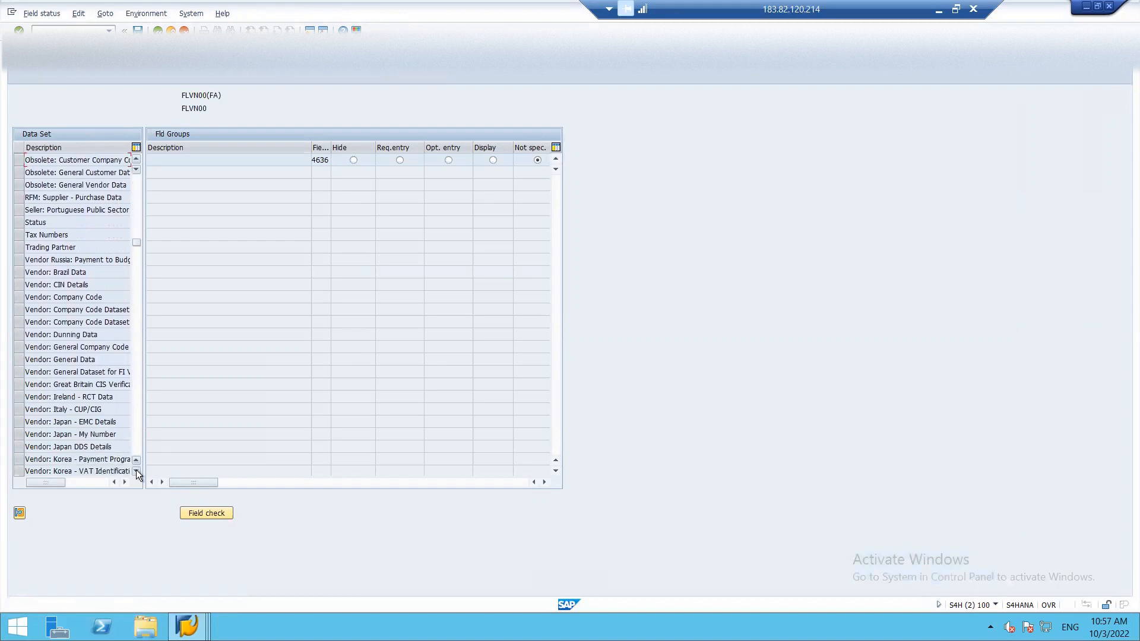
left_click(136, 469)
left_click(136, 470)
left_click(136, 469)
left_click(136, 469)
left_click(136, 469)
left_click(136, 470)
left_click(136, 470)
left_click(136, 471)
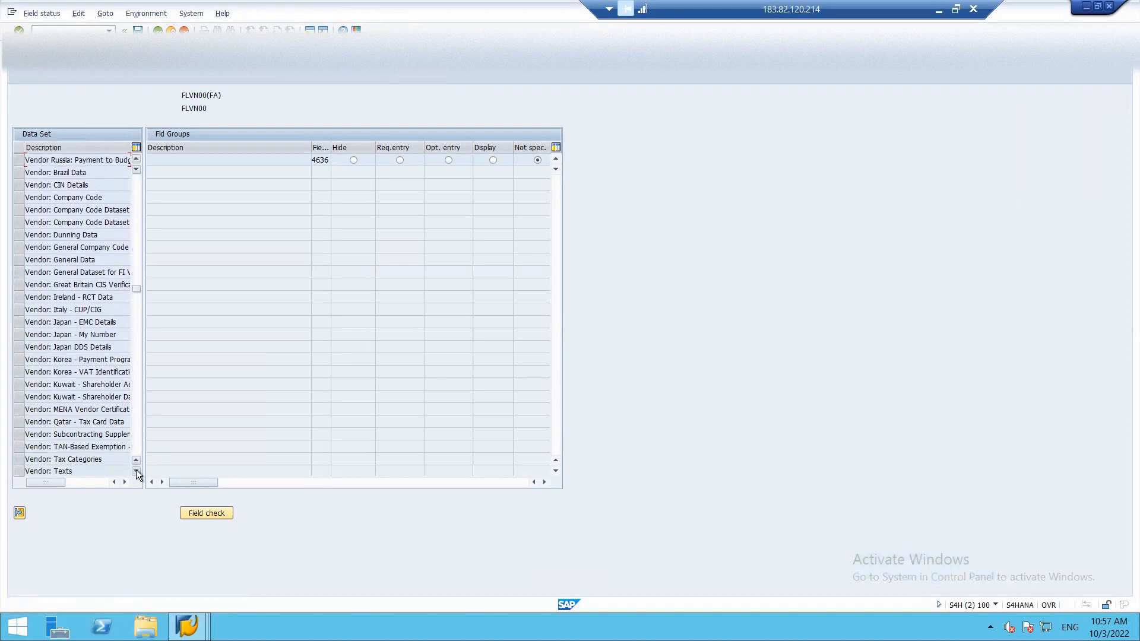
left_click(136, 471)
left_click(136, 470)
left_click(137, 471)
left_click(137, 470)
left_click(137, 470)
left_click(136, 471)
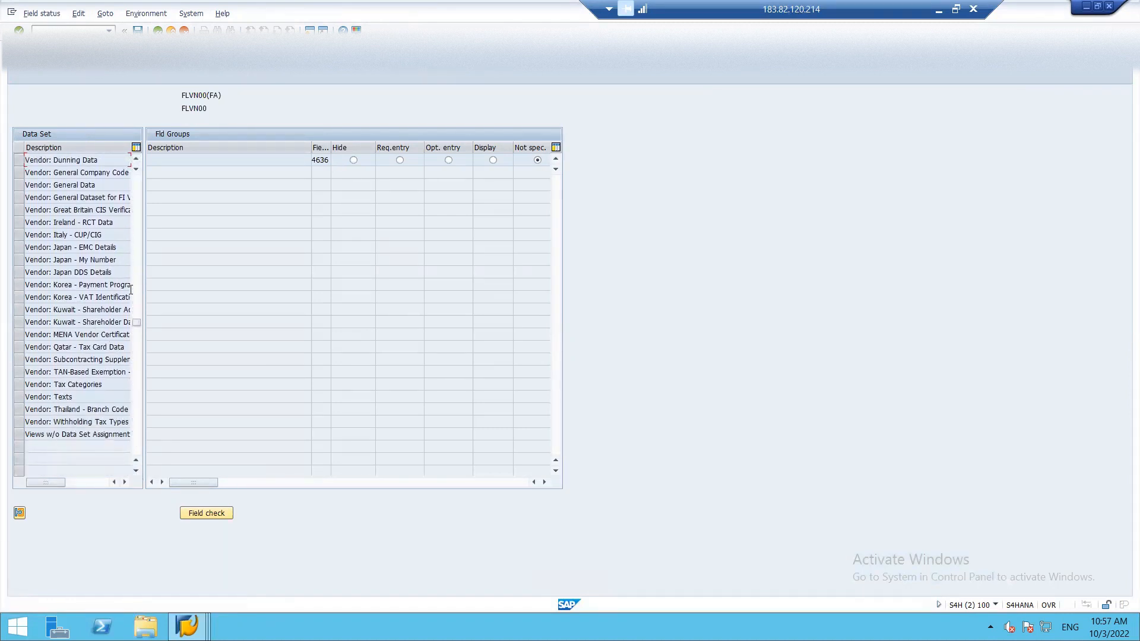
left_click(136, 158)
left_click(136, 158)
left_click(137, 159)
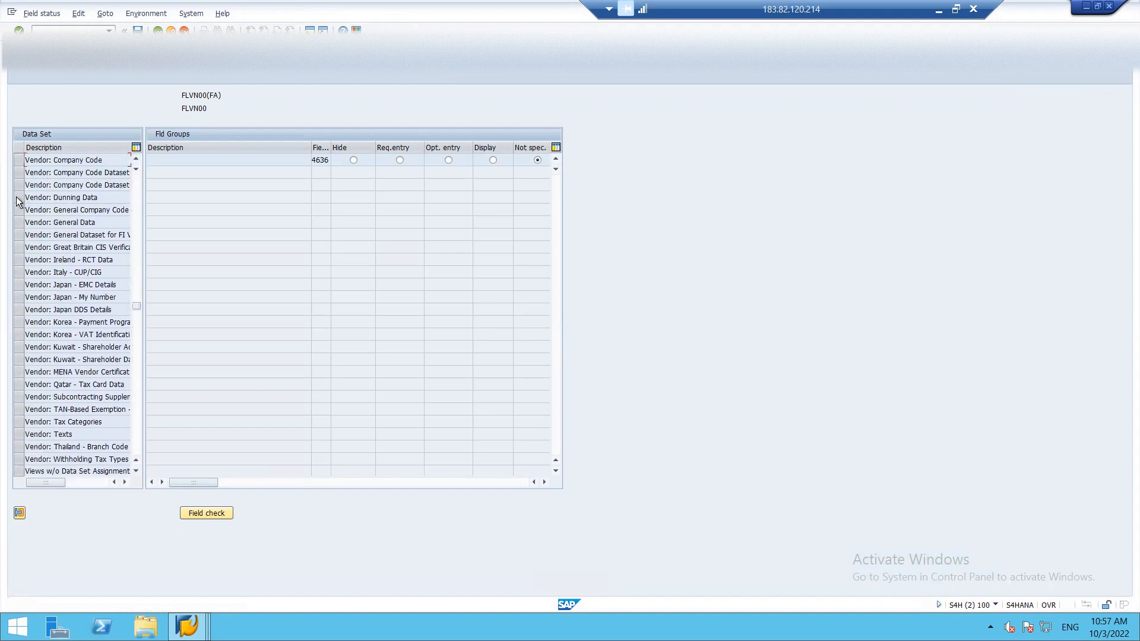
left_click(38, 208)
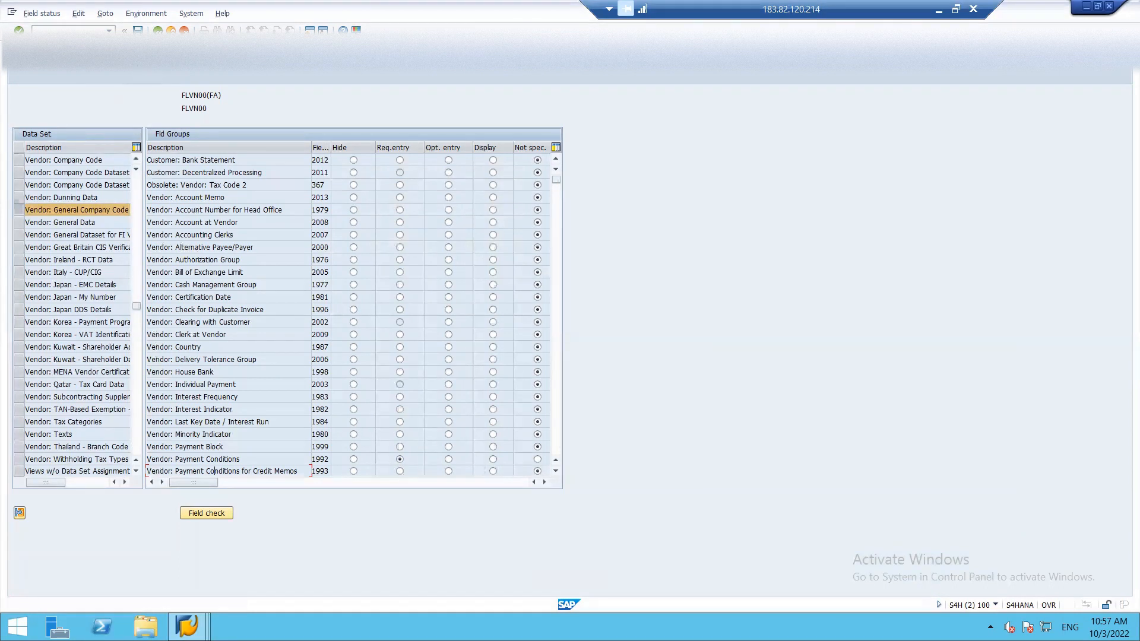
left_click(138, 29)
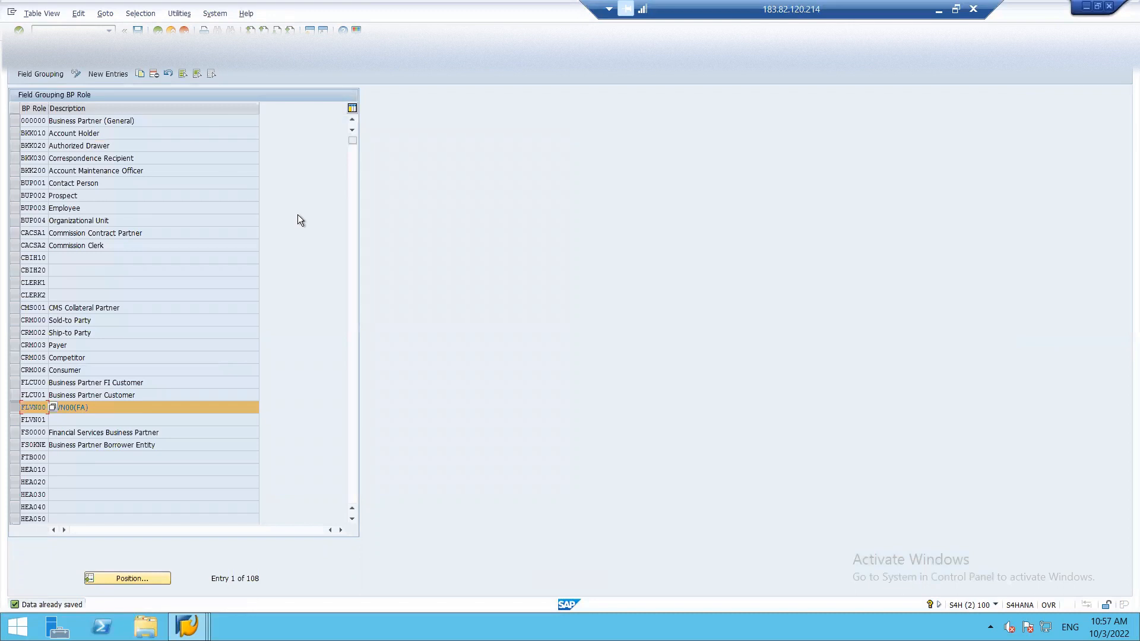
Leave the BP role field attributes and the Implementation Guide, and return to the SAP start menu with /N.
key("F3")
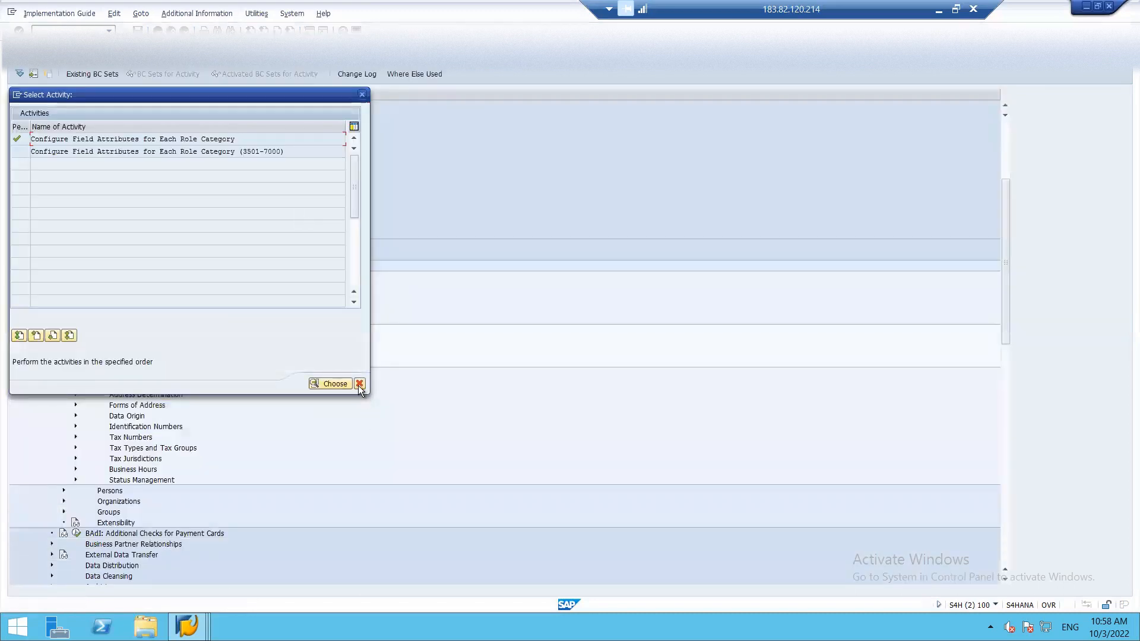
left_click(359, 383)
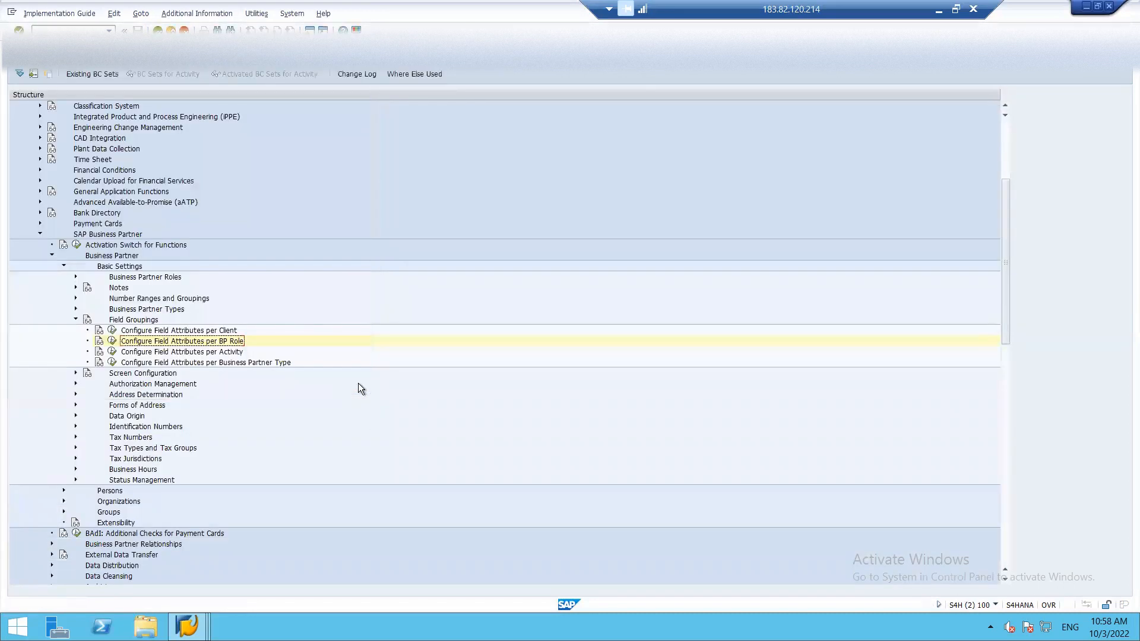
key("F3")
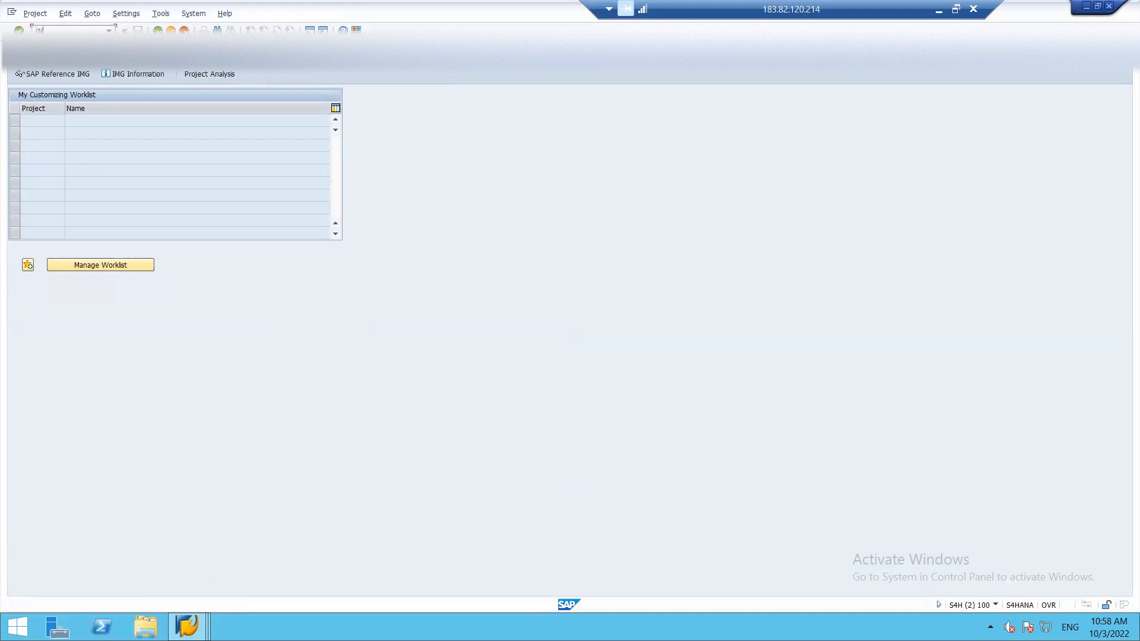
left_click(73, 31)
type("/N")
key("Return")
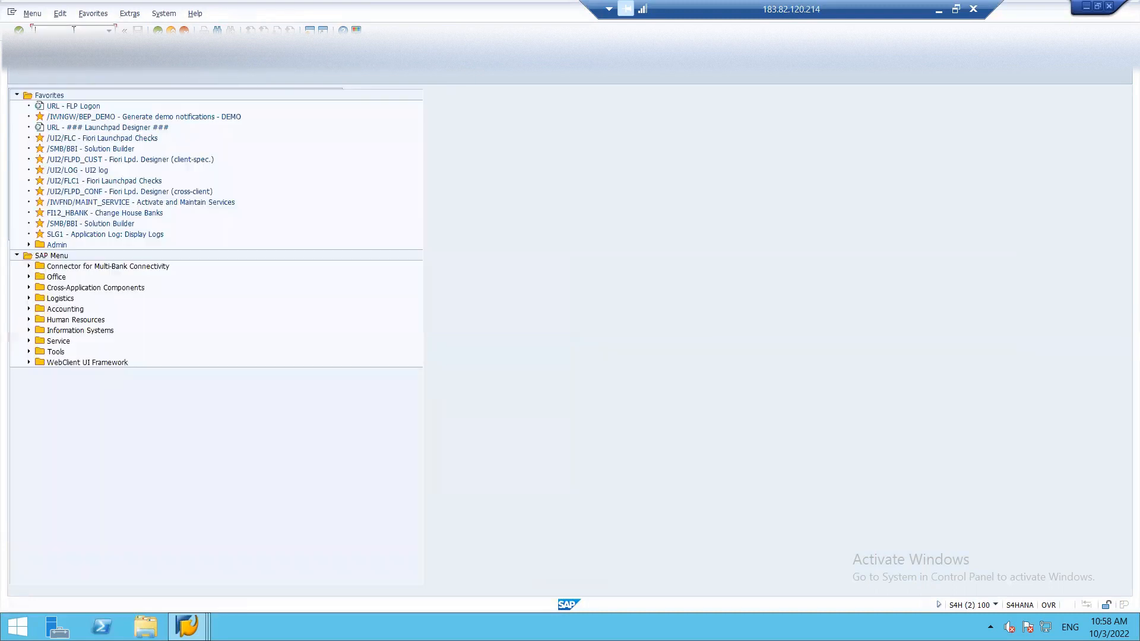
Open Business Partner maintenance from the start menu and begin creating a new organization.
type("s")
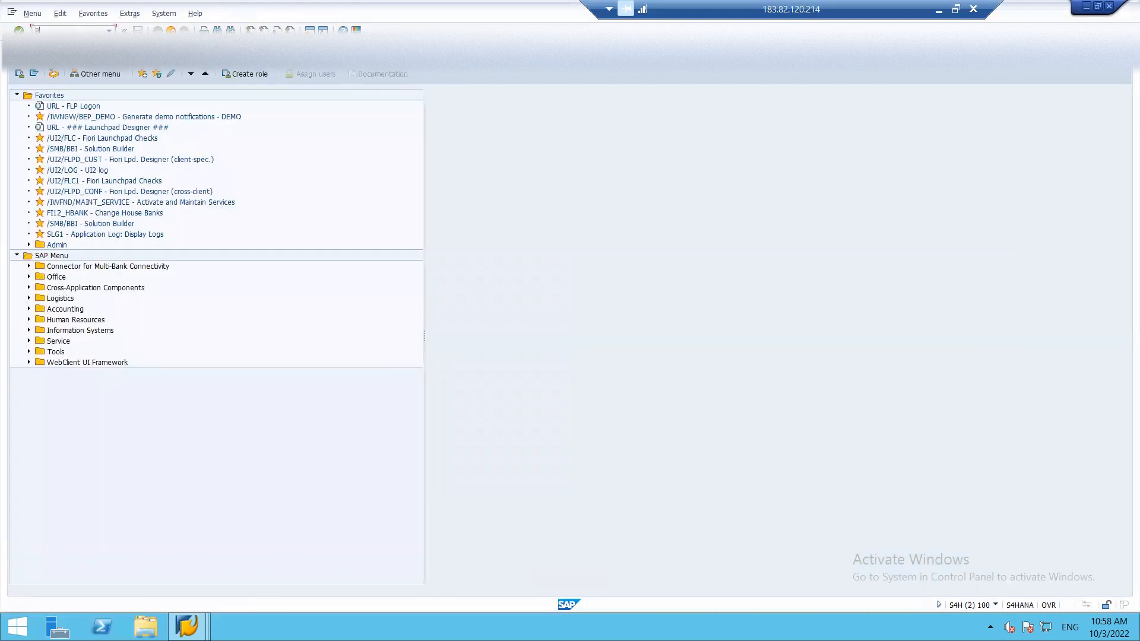
key("Return")
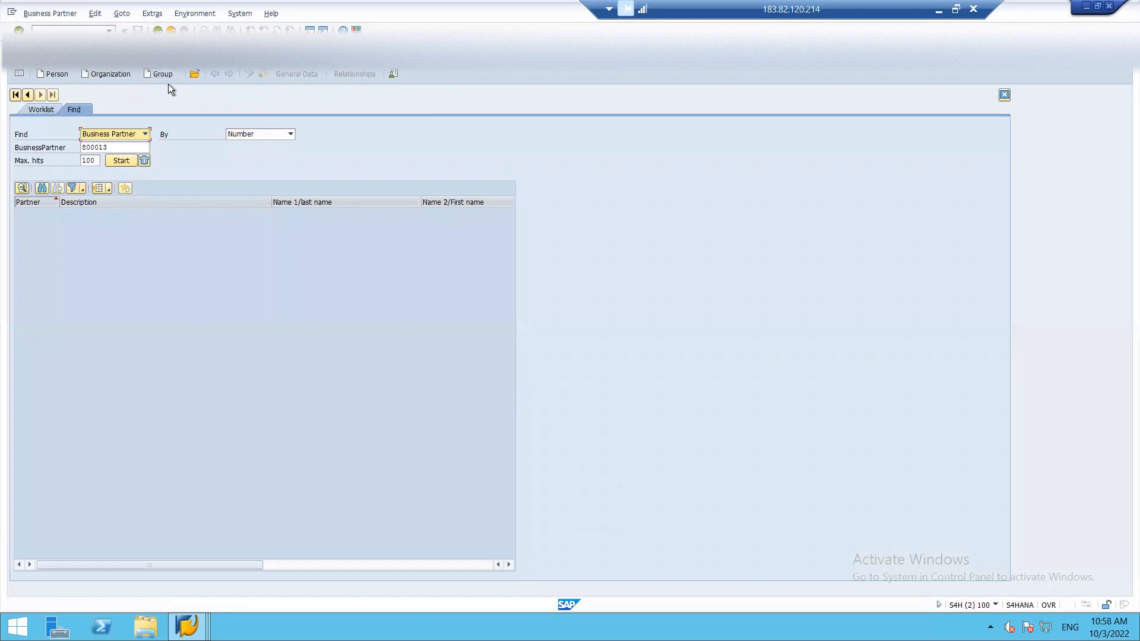
left_click(120, 71)
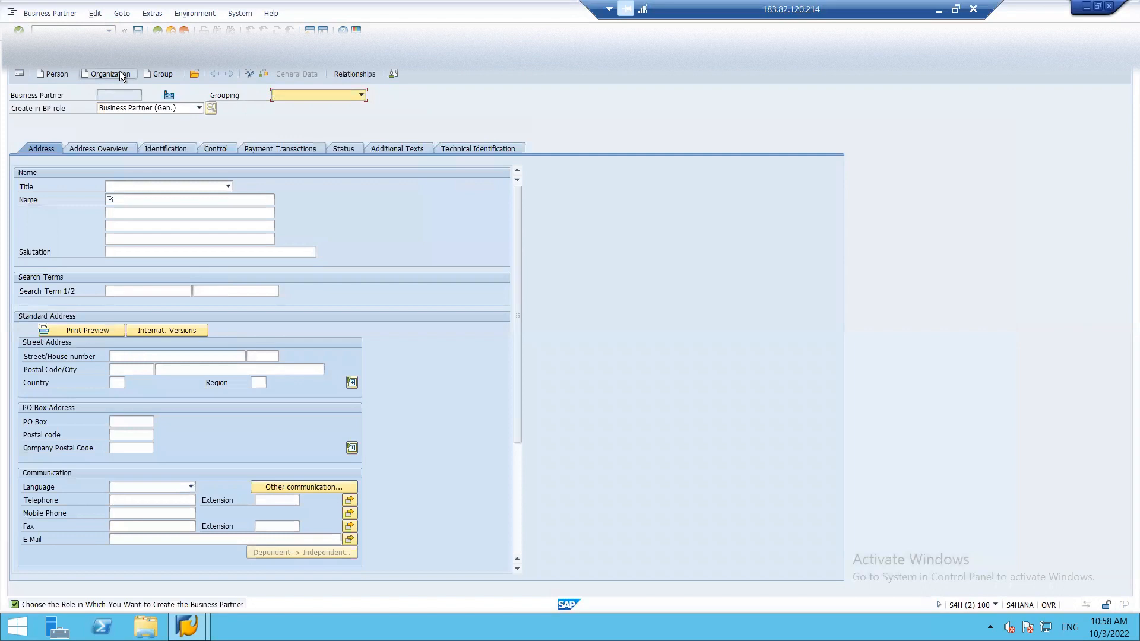
Set the new organization's grouping to MASTER FOR ISH1.
left_click(290, 96)
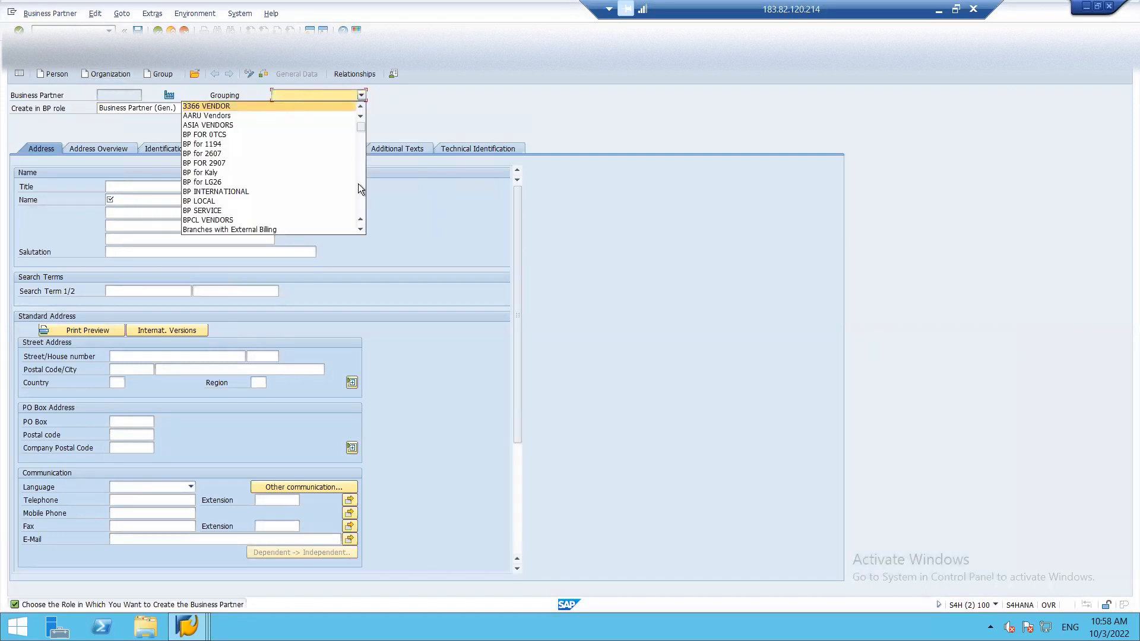
left_click(361, 228)
left_click(361, 228)
left_click(361, 229)
left_click(361, 229)
left_click(361, 228)
left_click(361, 229)
left_click(362, 229)
key("m")
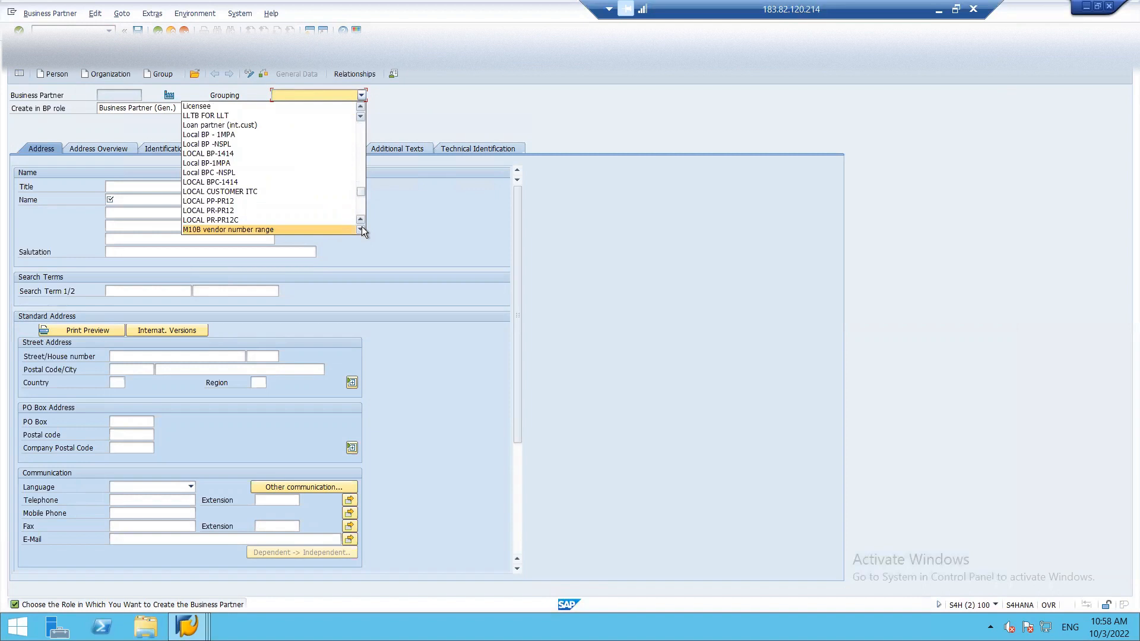
left_click(362, 229)
left_click(362, 228)
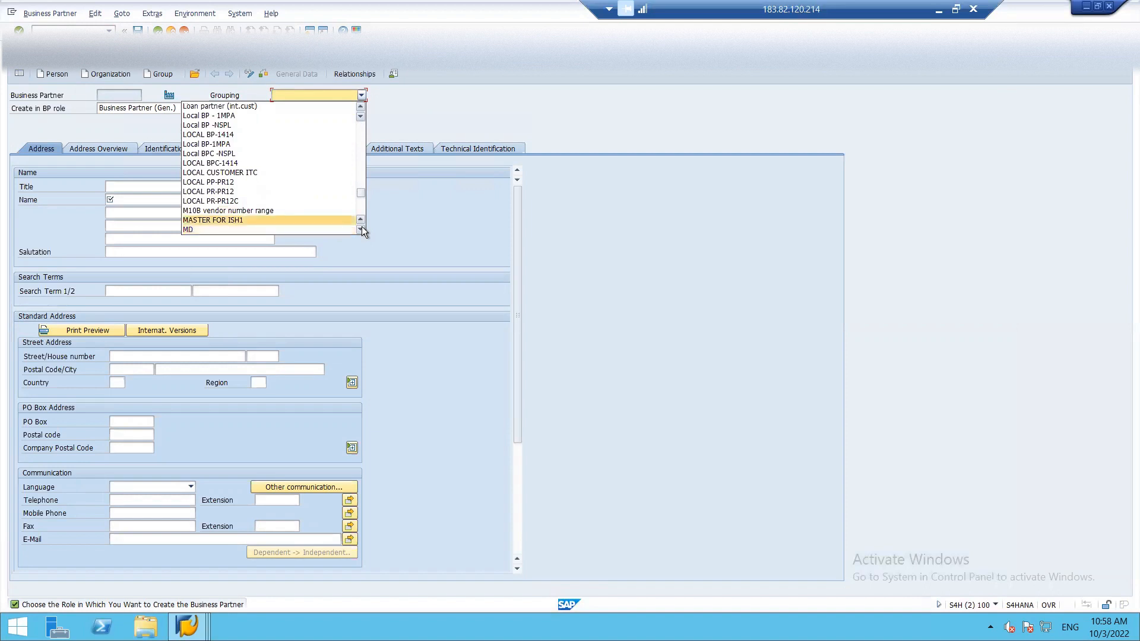
key("Return")
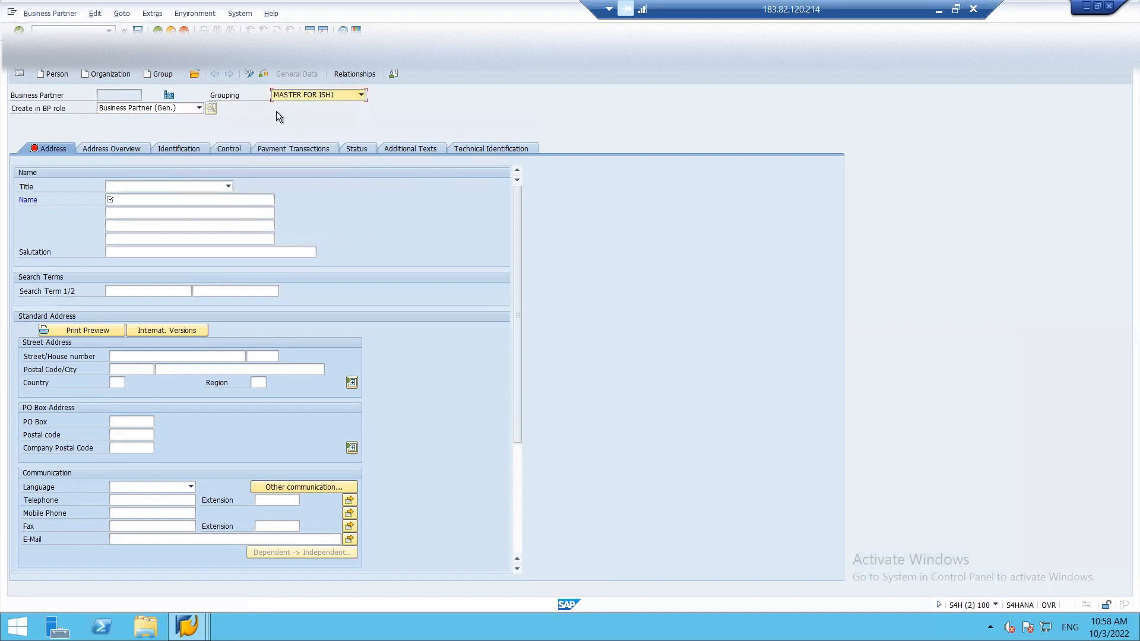
Set the organization's title to Company and enter ABC LIMITED as its name.
left_click(119, 186)
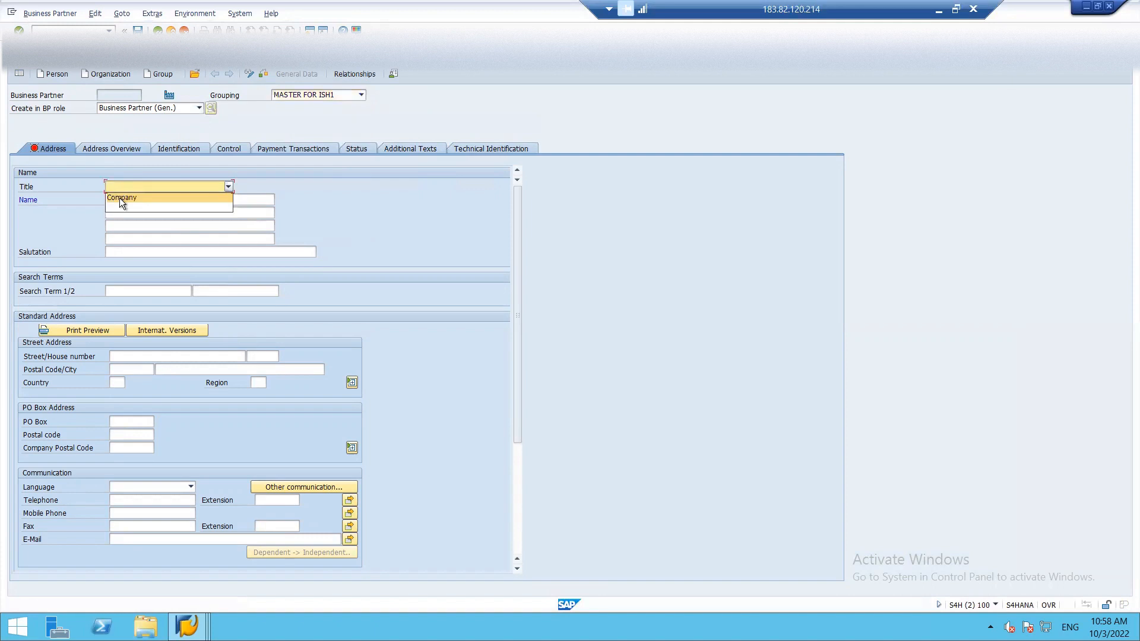
left_click(119, 198)
left_click(120, 199)
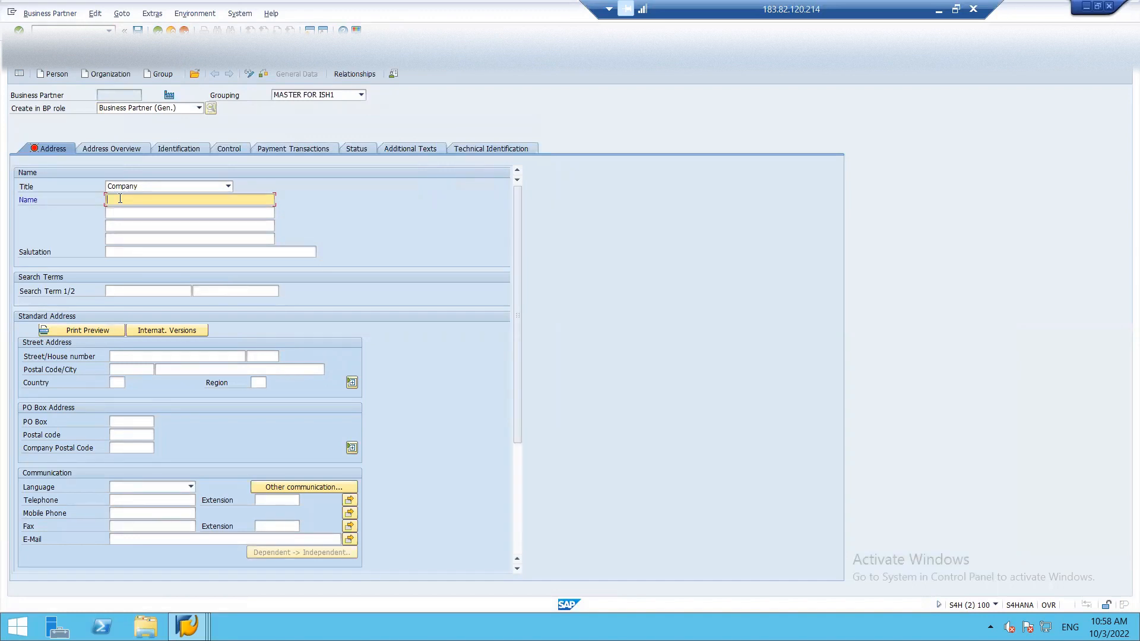
type("ABC LIMITED")
left_click(124, 211)
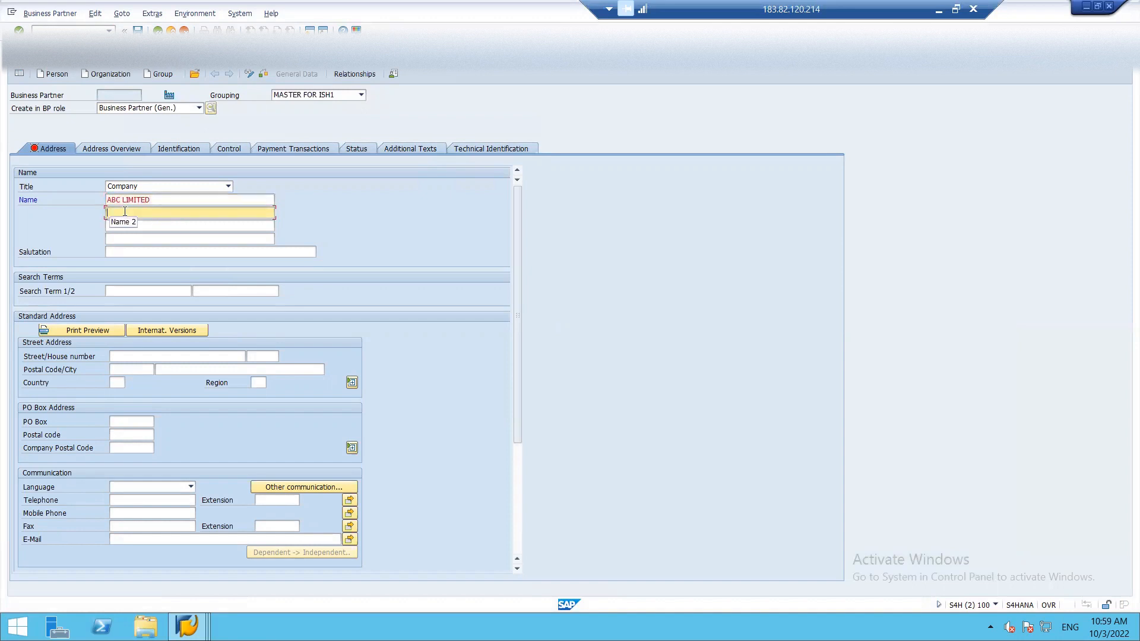
Split the name into ABC on the first line and LIMITED on the second, and set the first search term to ABC.
left_click(173, 199)
key("BackSpace")
key("BackSpace")
key("BackSpace")
key("BackSpace")
key("BackSpace")
key("BackSpace")
key("BackSpace")
key("BackSpace")
key("Tab")
type("LIMITED")
key("Tab")
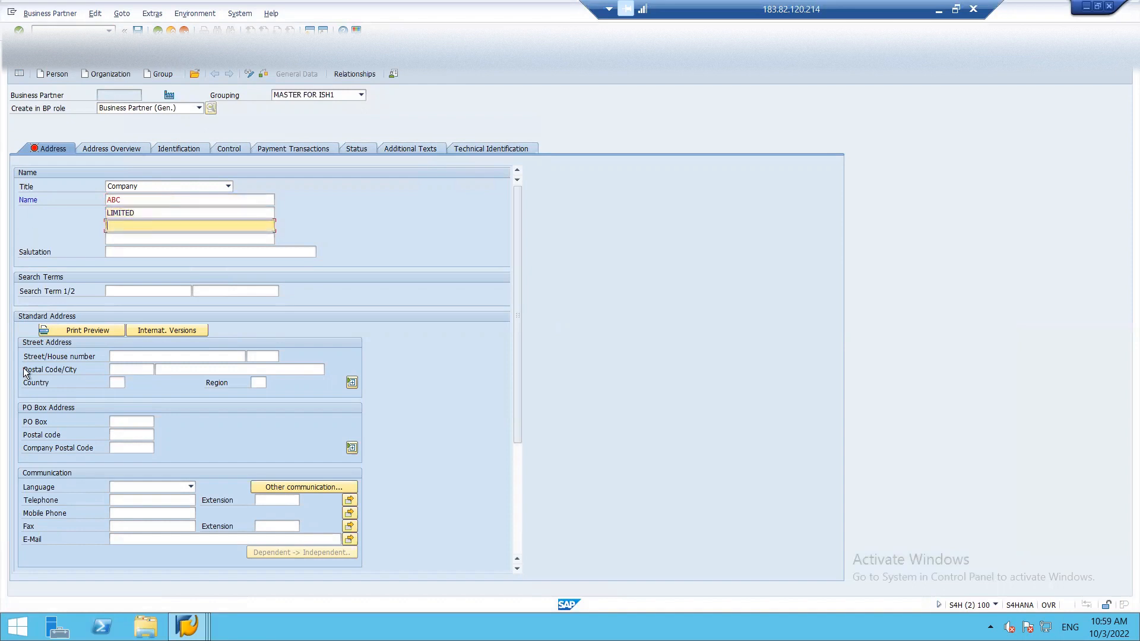
left_click(134, 292)
type("ABC")
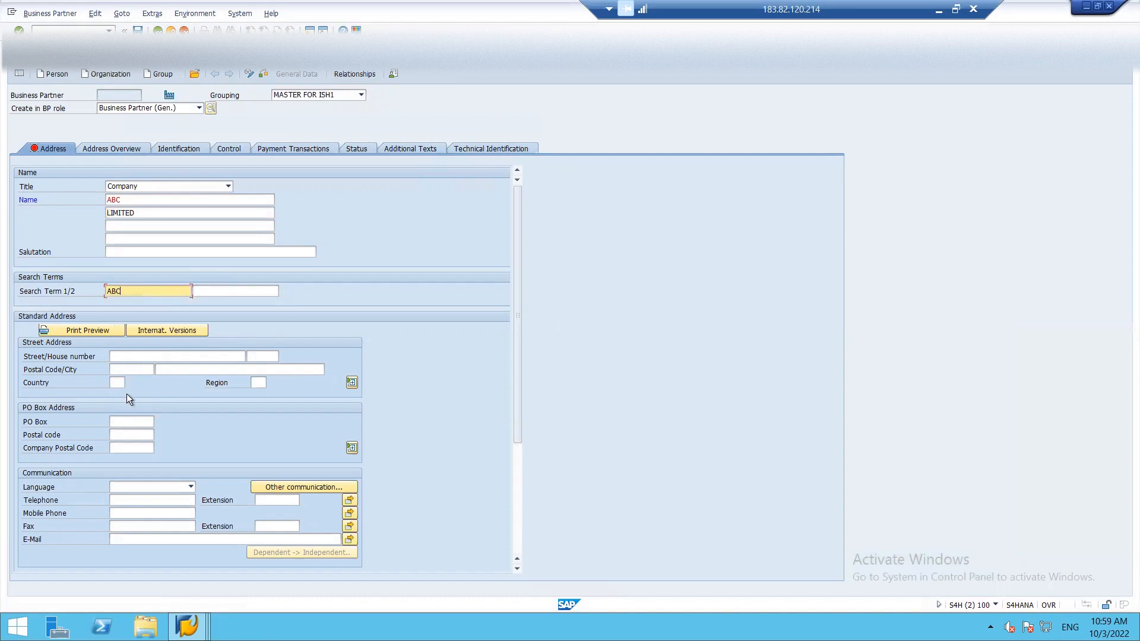
Fill in the street, house number, postal code and city of the organization's standard address.
left_click(144, 355)
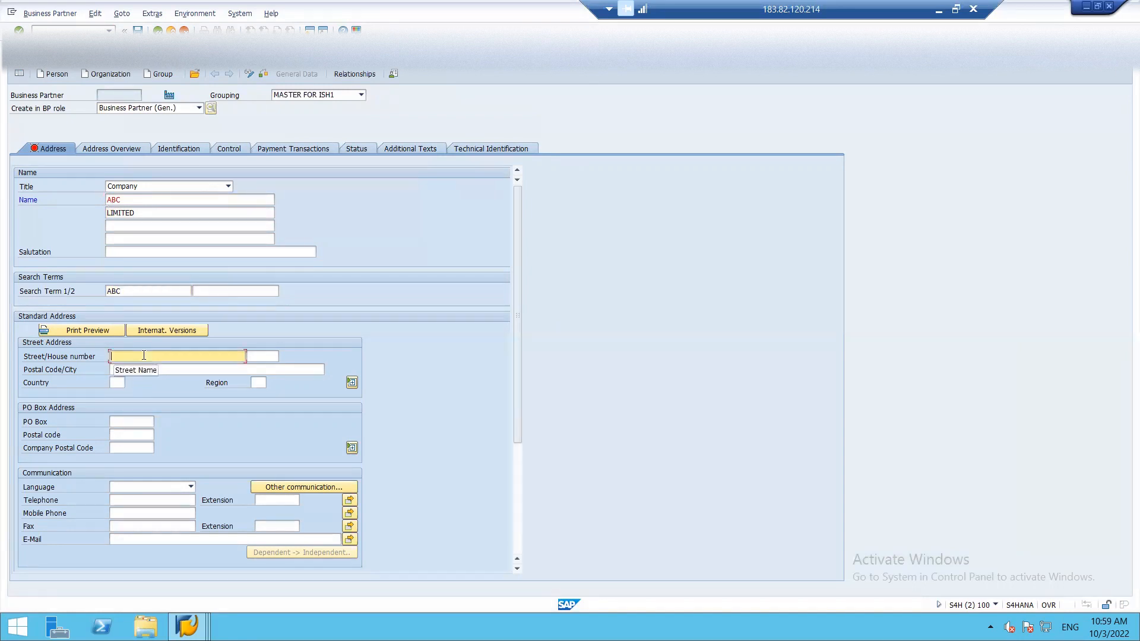
type("ZYC")
key("Tab")
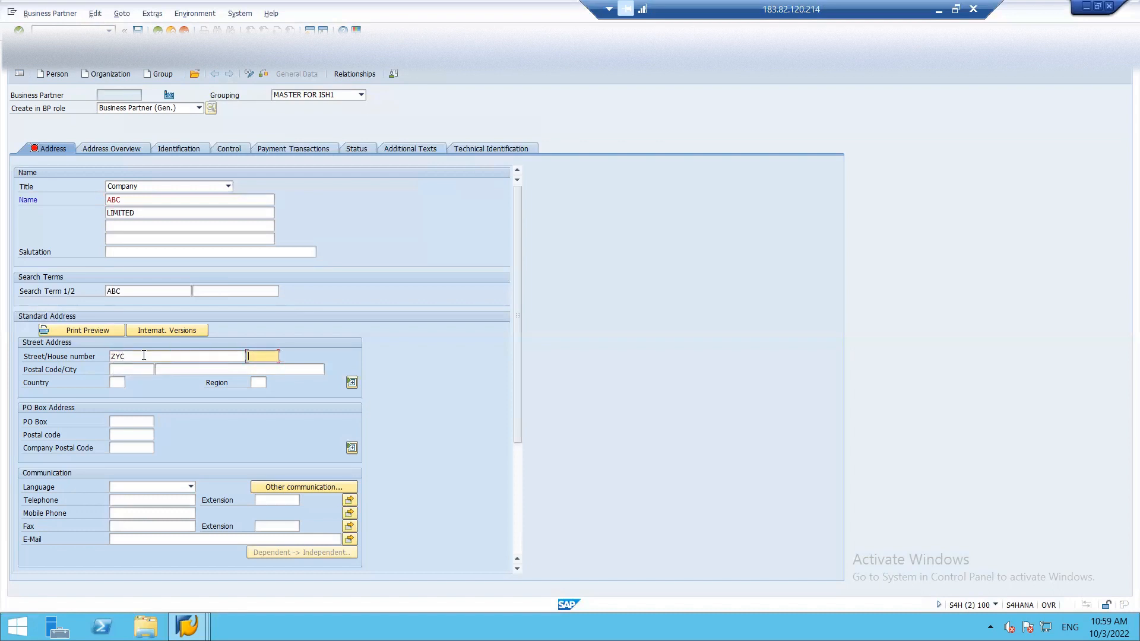
type("DFG")
key("Tab")
type("462045")
key("Tab")
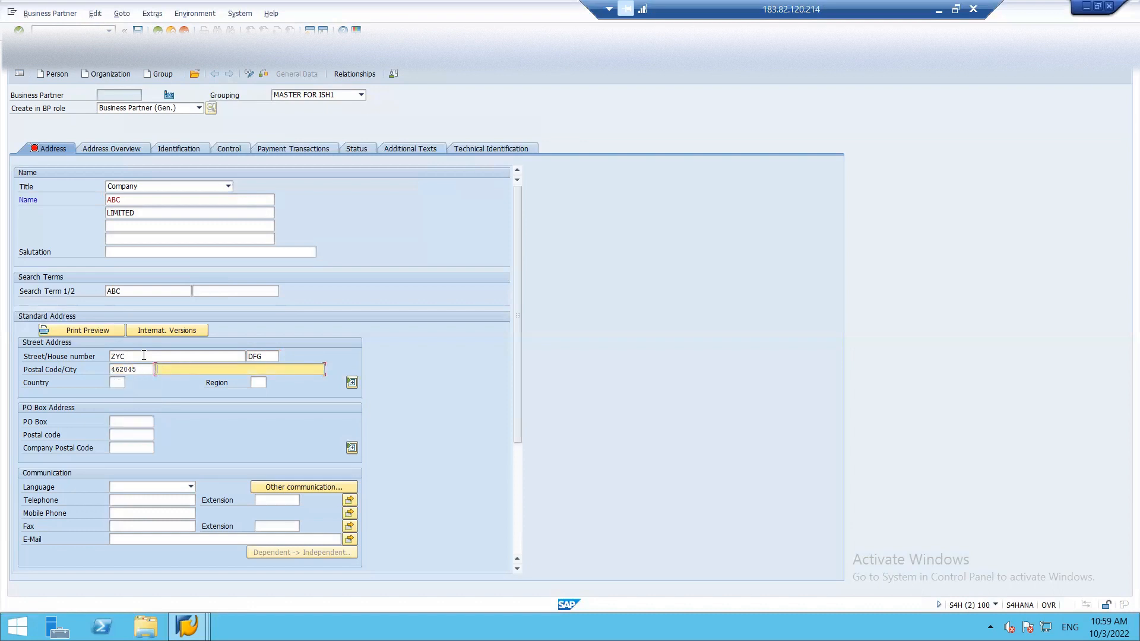
type("MUMBAI")
key("Tab")
Set the address country to IN and region to 13 (Maharashtra), and choose English as the communication language.
type("I")
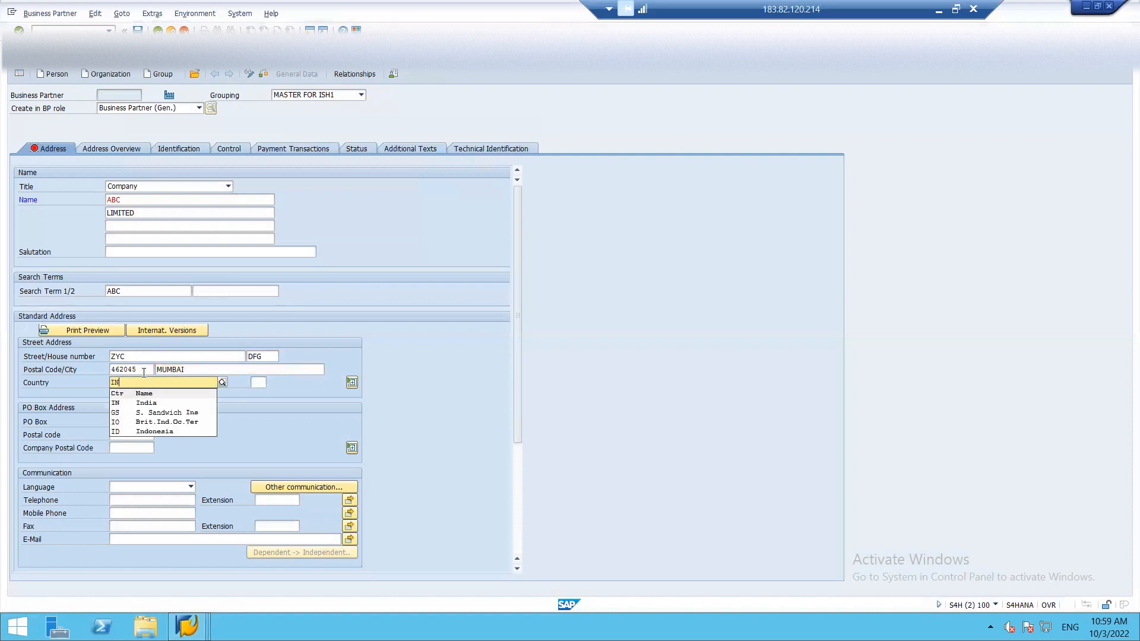
left_click(138, 403)
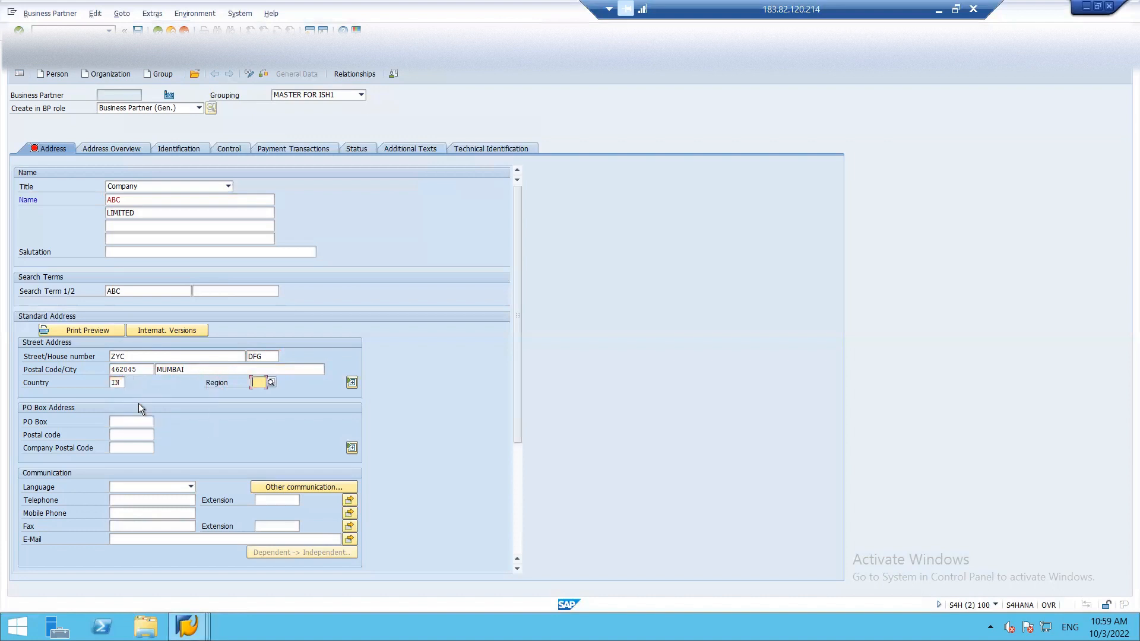
type("13")
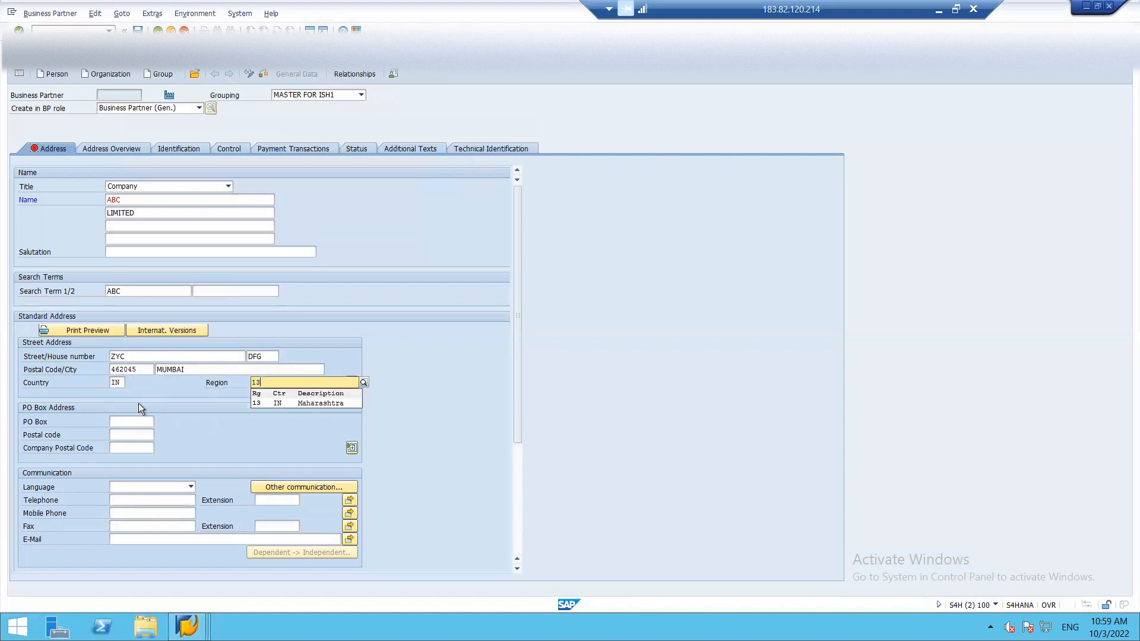
key("Down")
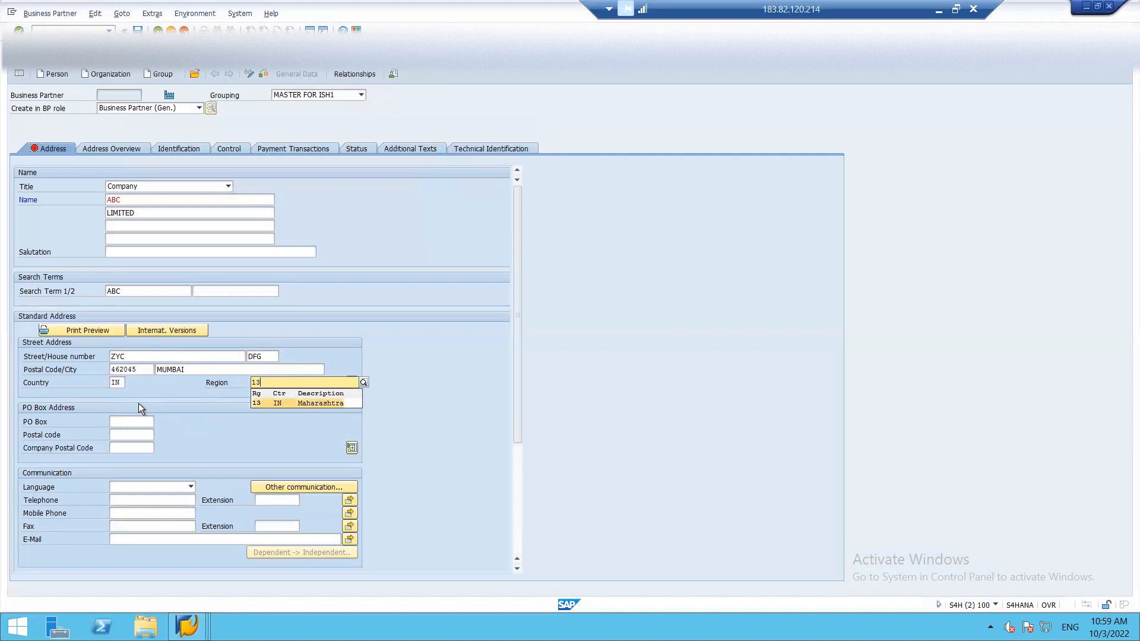
key("Return")
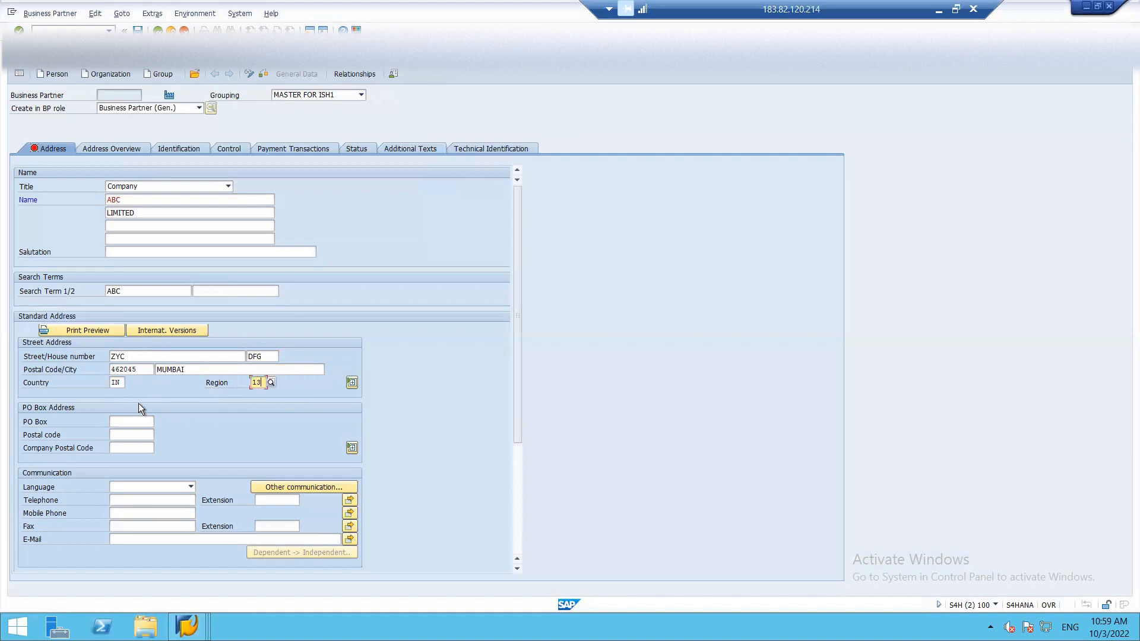
left_click(155, 486)
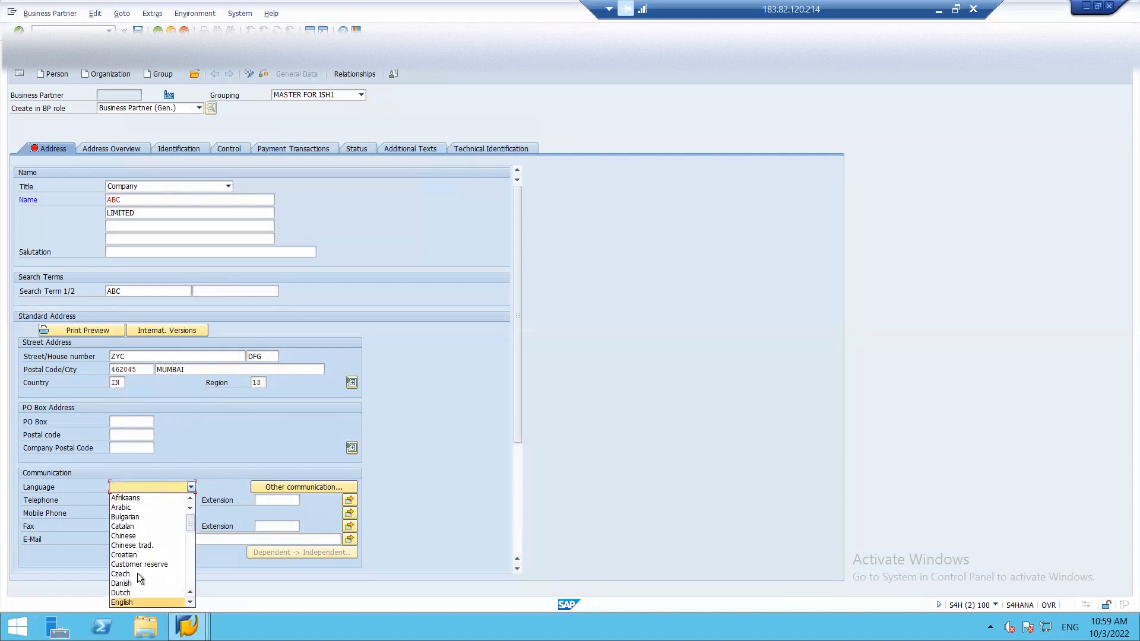
left_click(127, 603)
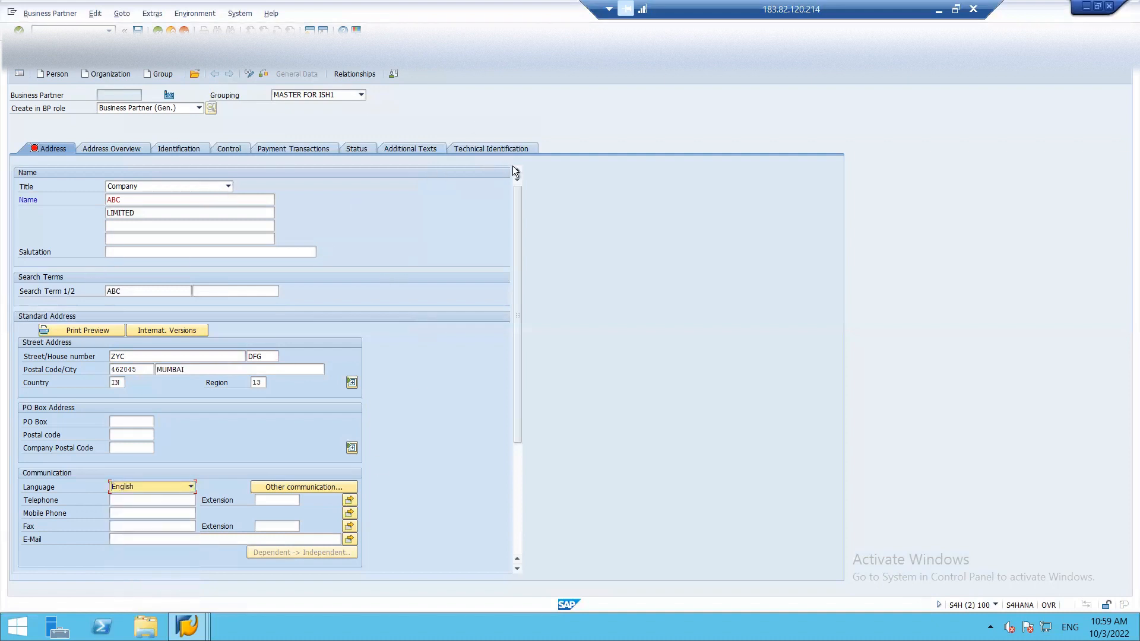
Examine the new partner's Address Overview, Identification, Control, Payment Transactions and Status data.
left_click(126, 152)
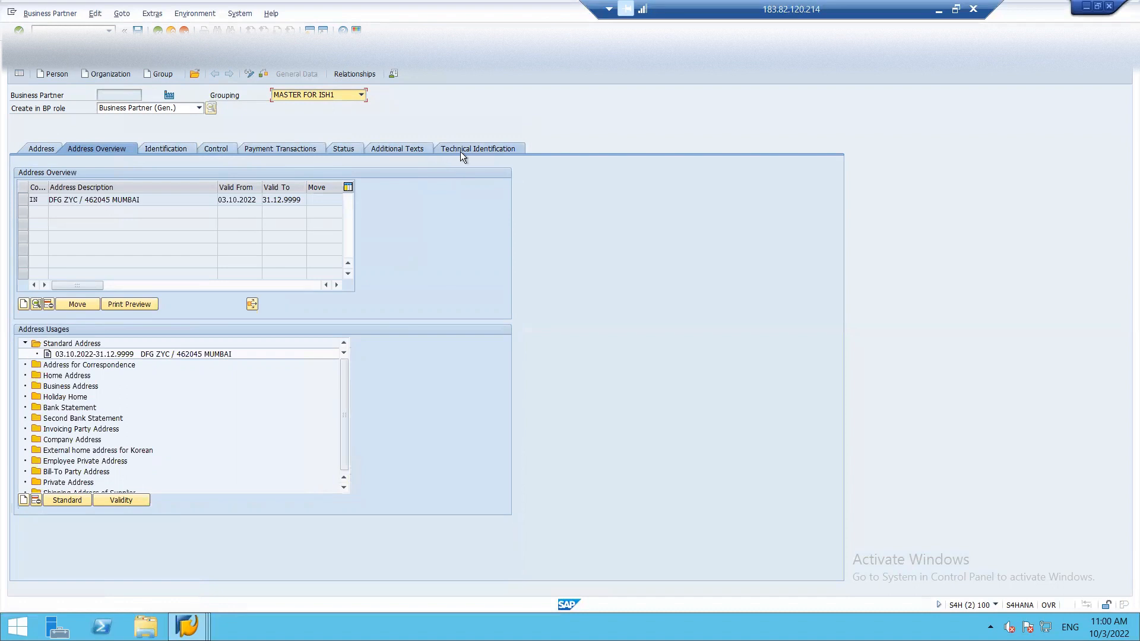
left_click(178, 146)
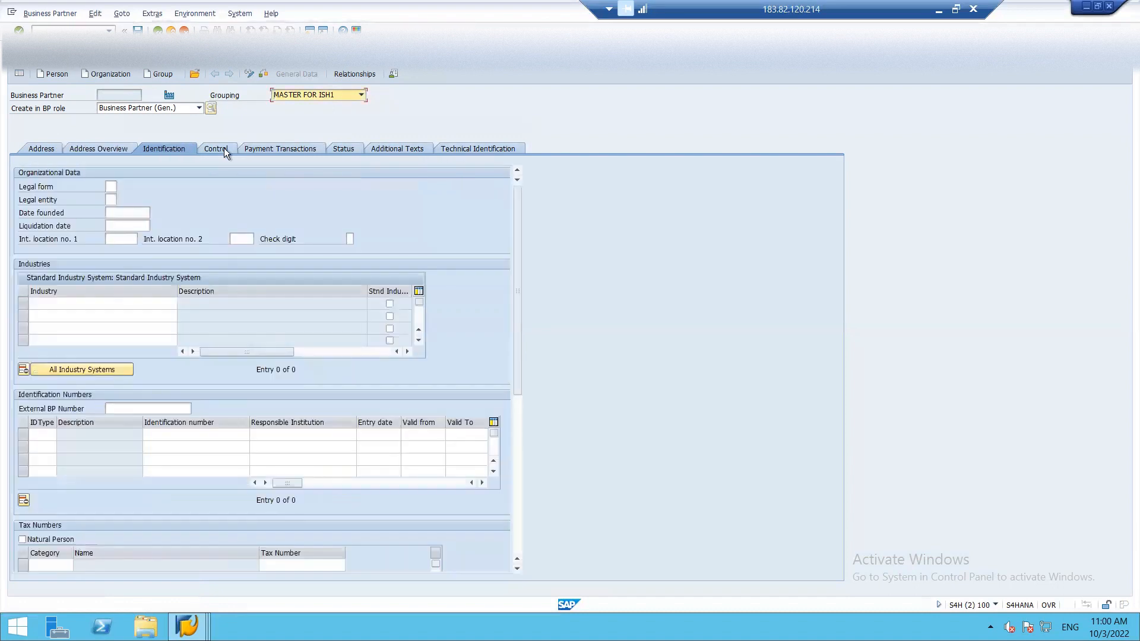
left_click(230, 148)
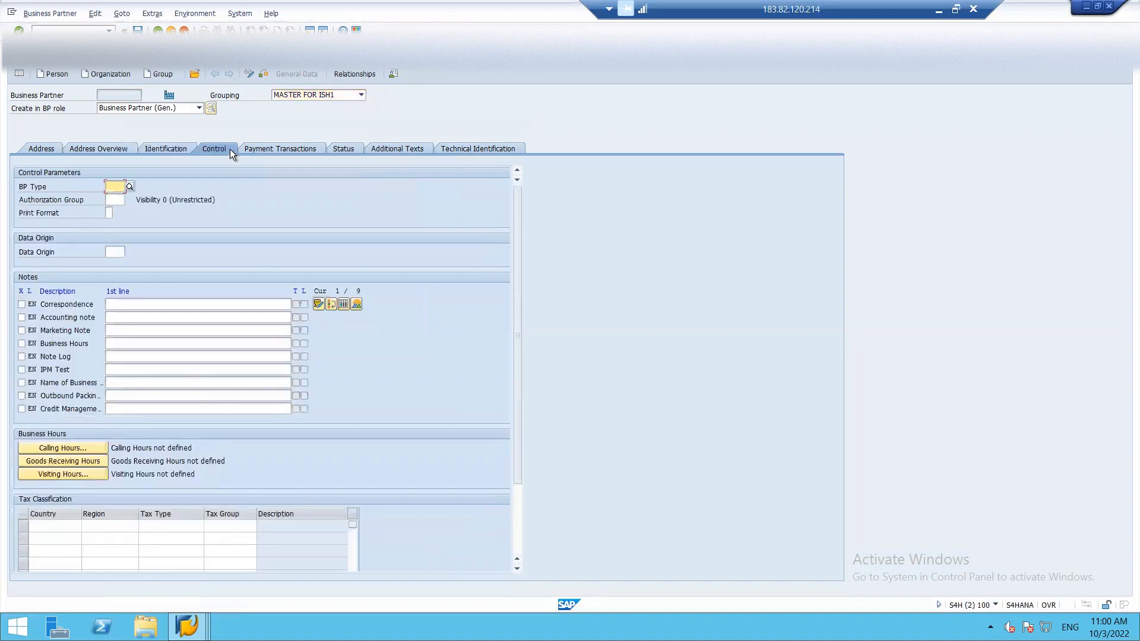
left_click(258, 149)
left_click(356, 148)
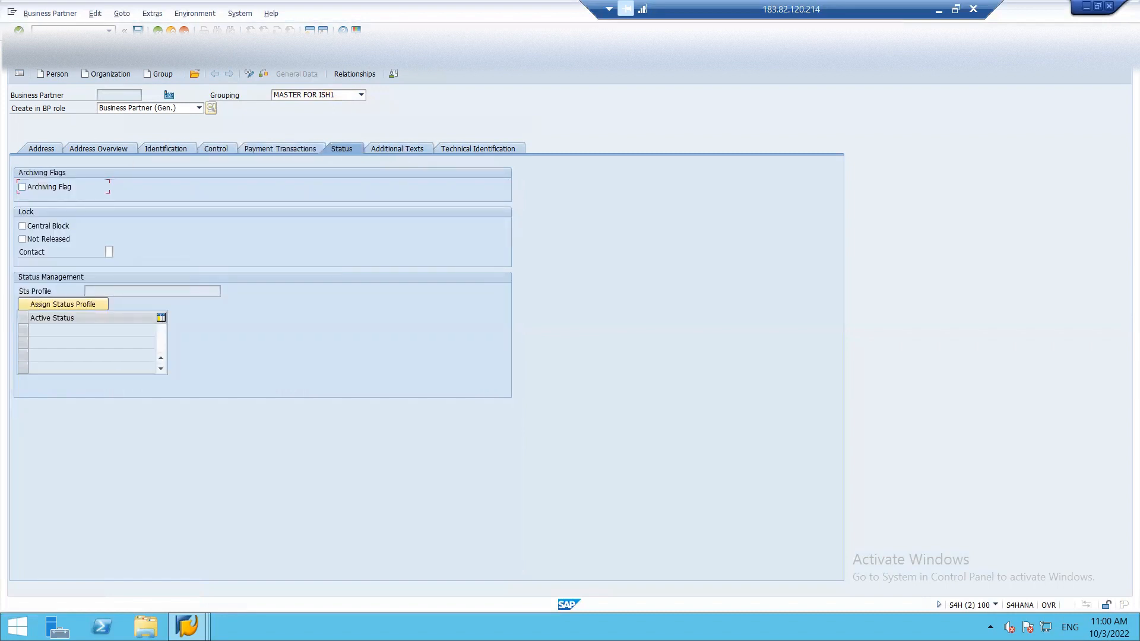
Save the new business partner and return to the SAP start menu.
left_click(138, 30)
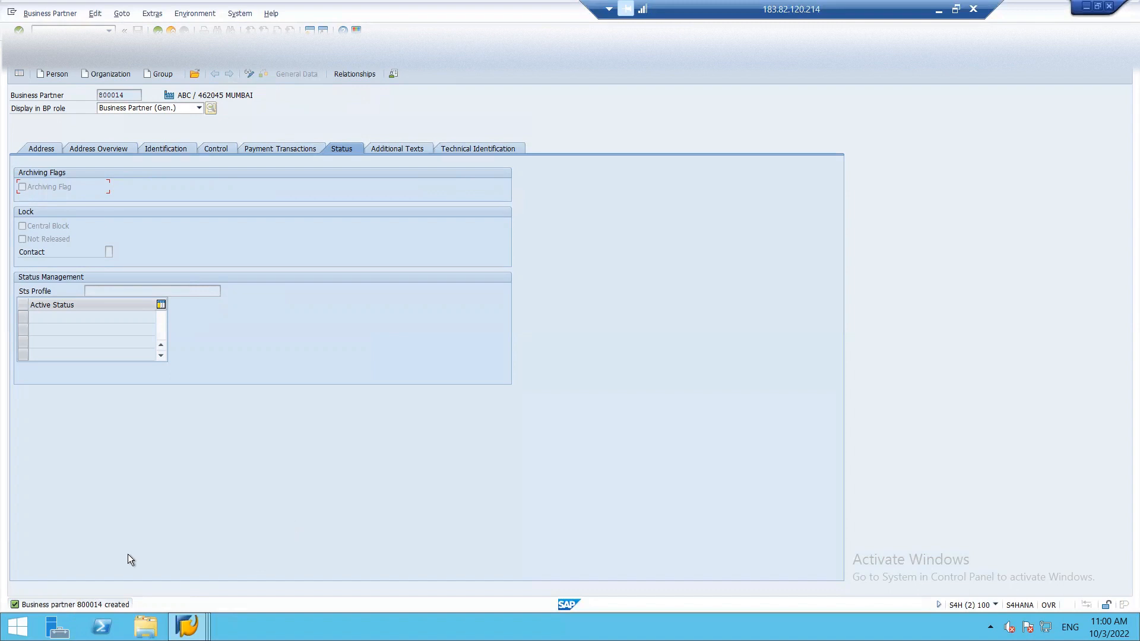
key("Return")
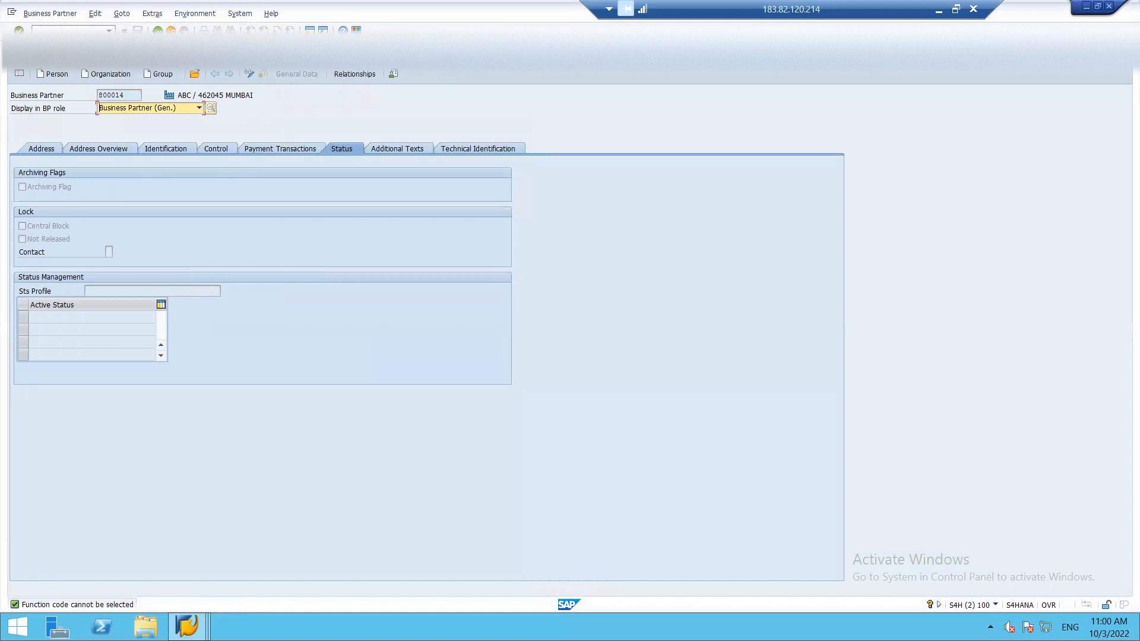
key("F3")
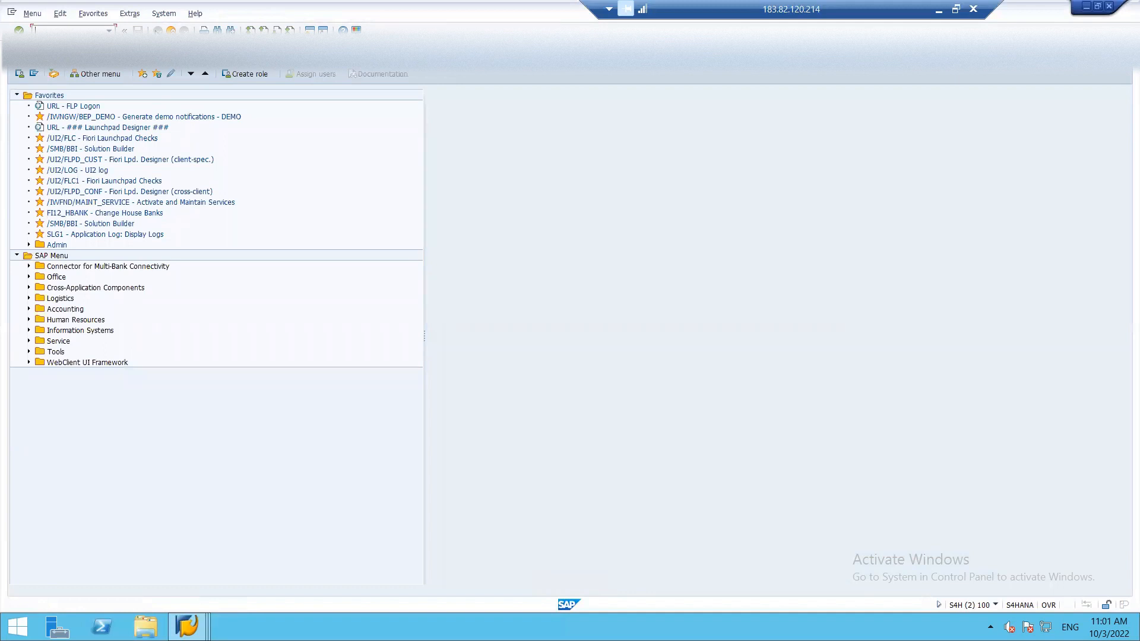
Open G/L account maintenance with FS00 and change the account tree's company code to ISH1.
type("FS00")
key("Return")
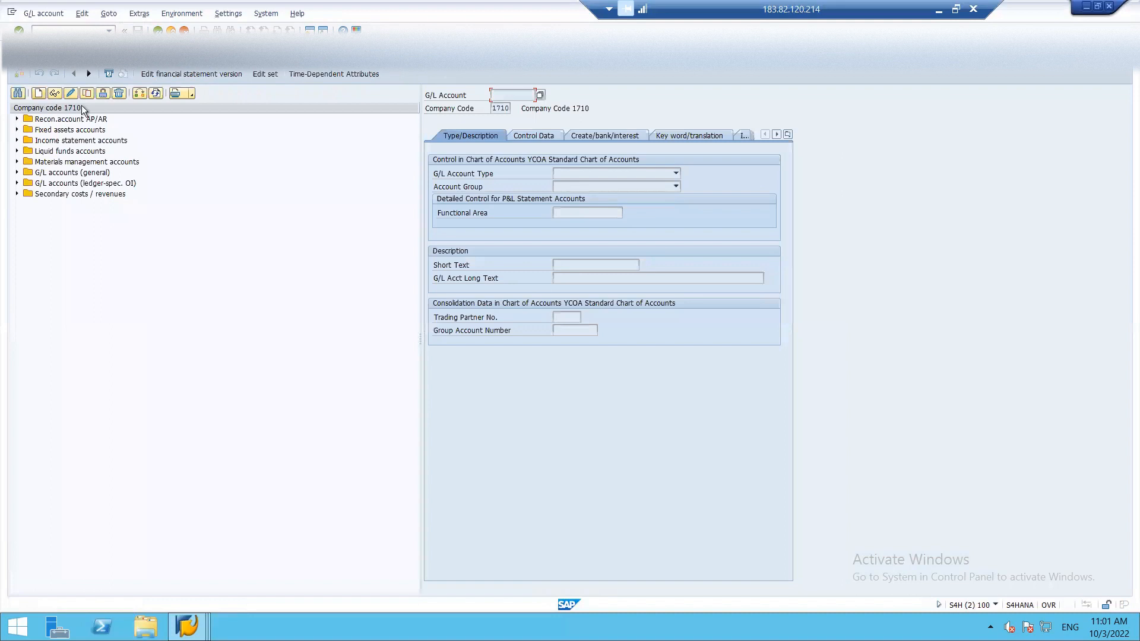
left_click(144, 93)
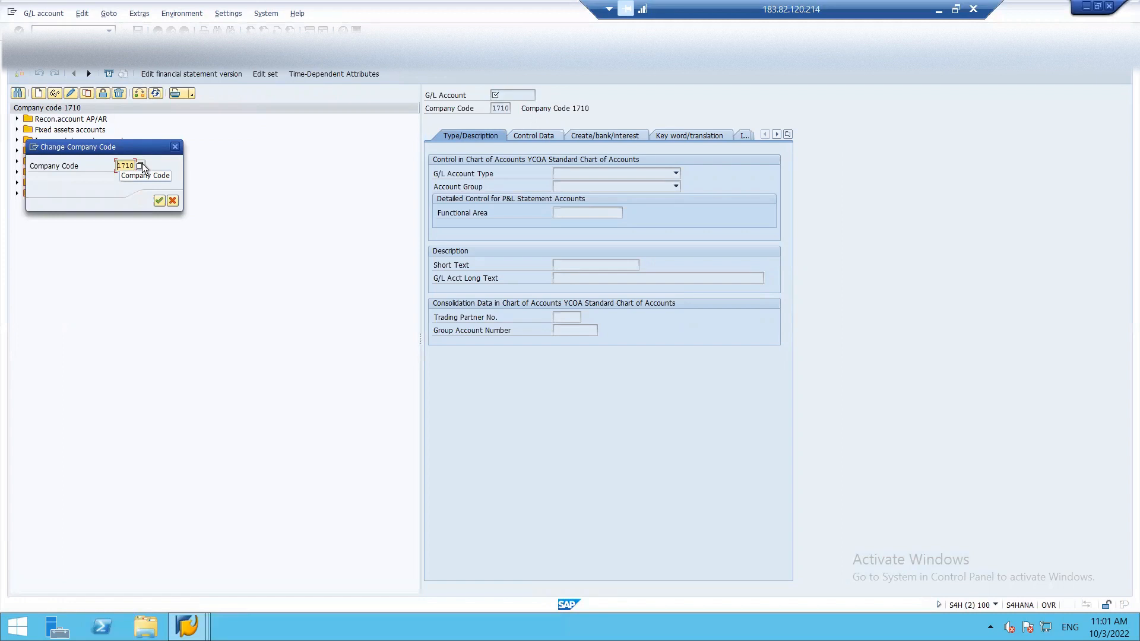
type("ISH")
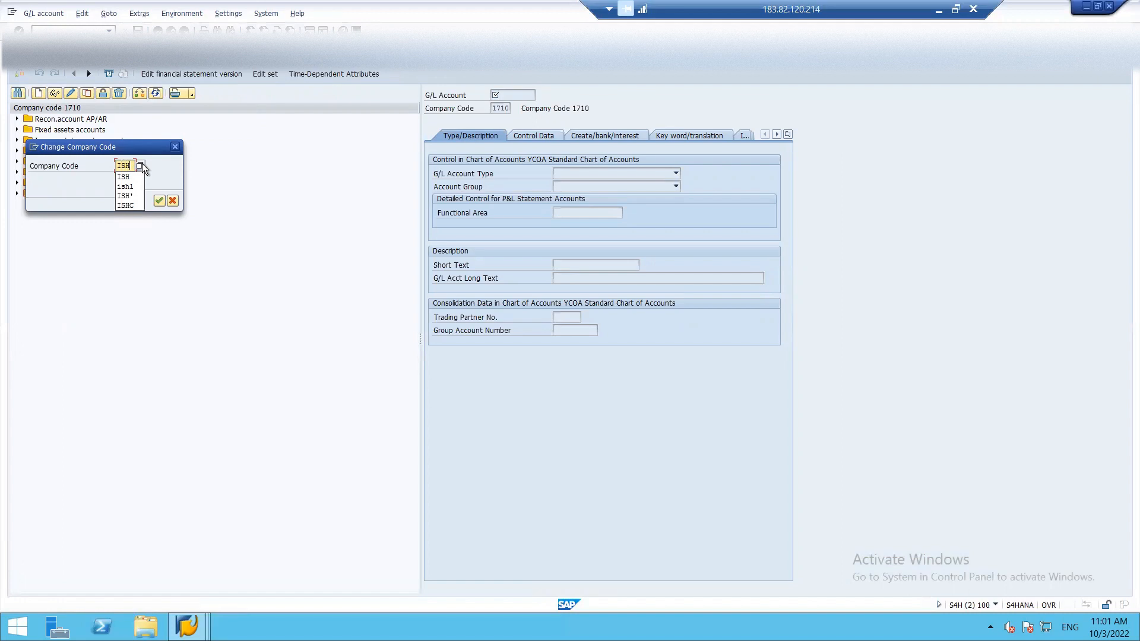
type("1")
key("Return")
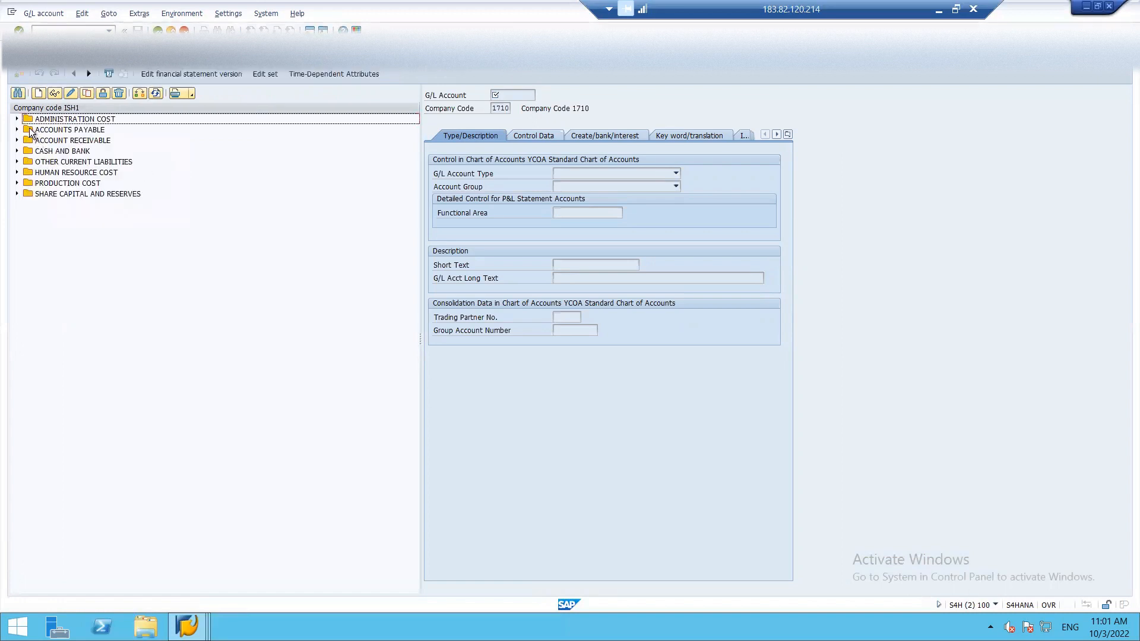
Copy the Accounts Payable G/L account 8501 VENDOR VPA to a new account 8502 in company code ISH1.
left_click(16, 129)
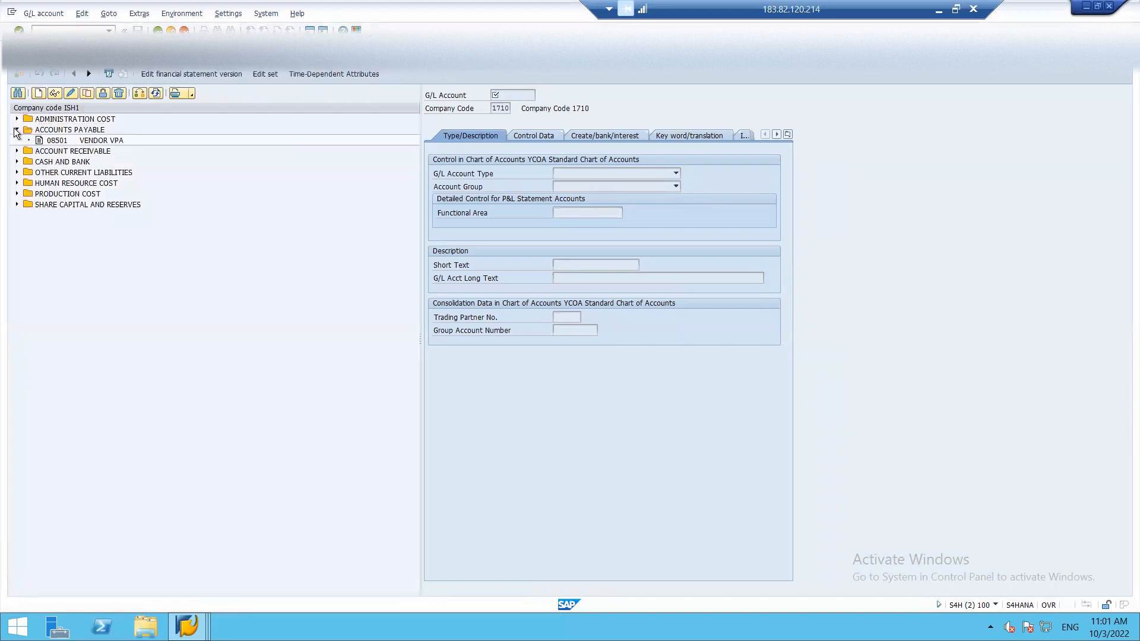
left_click(95, 142)
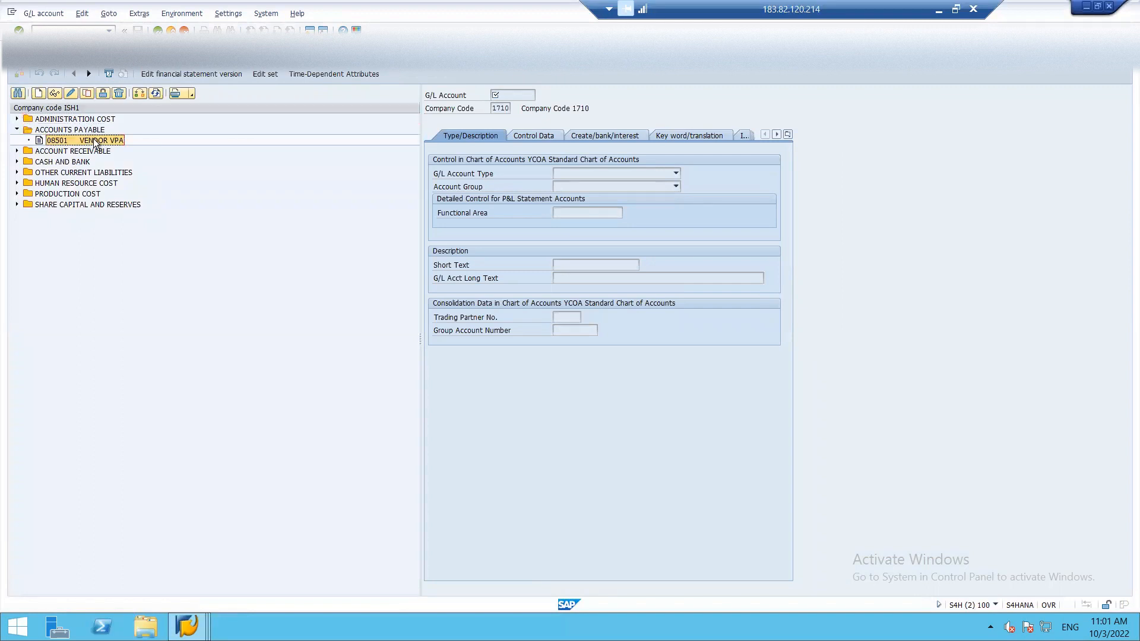
double_click(95, 142)
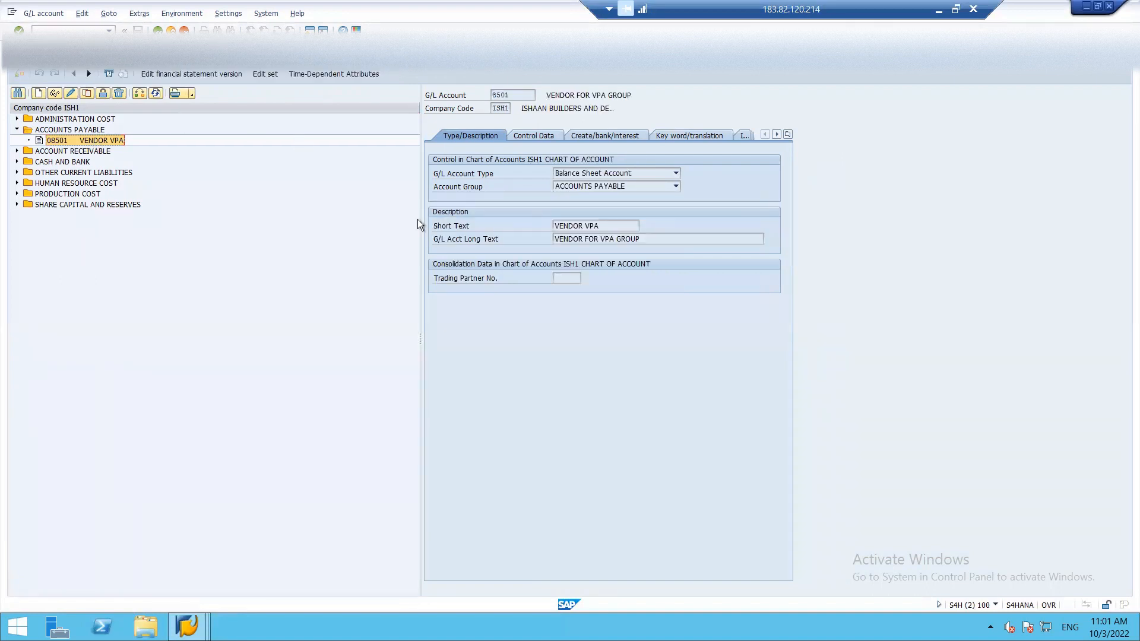
left_click(86, 93)
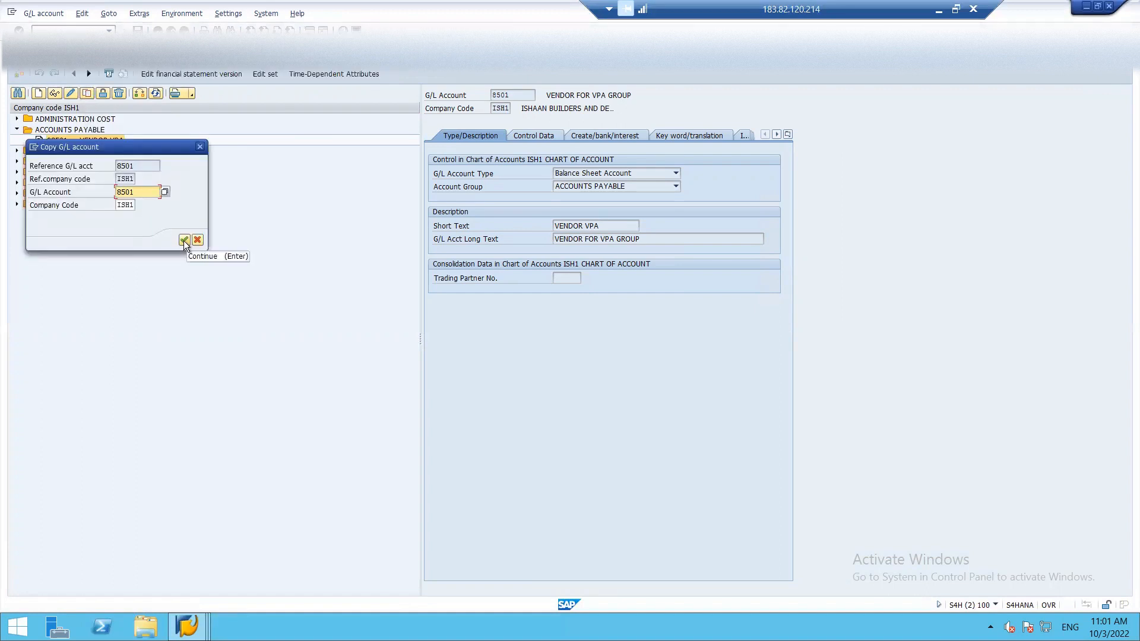
left_click(148, 190)
key("BackSpace")
type("2")
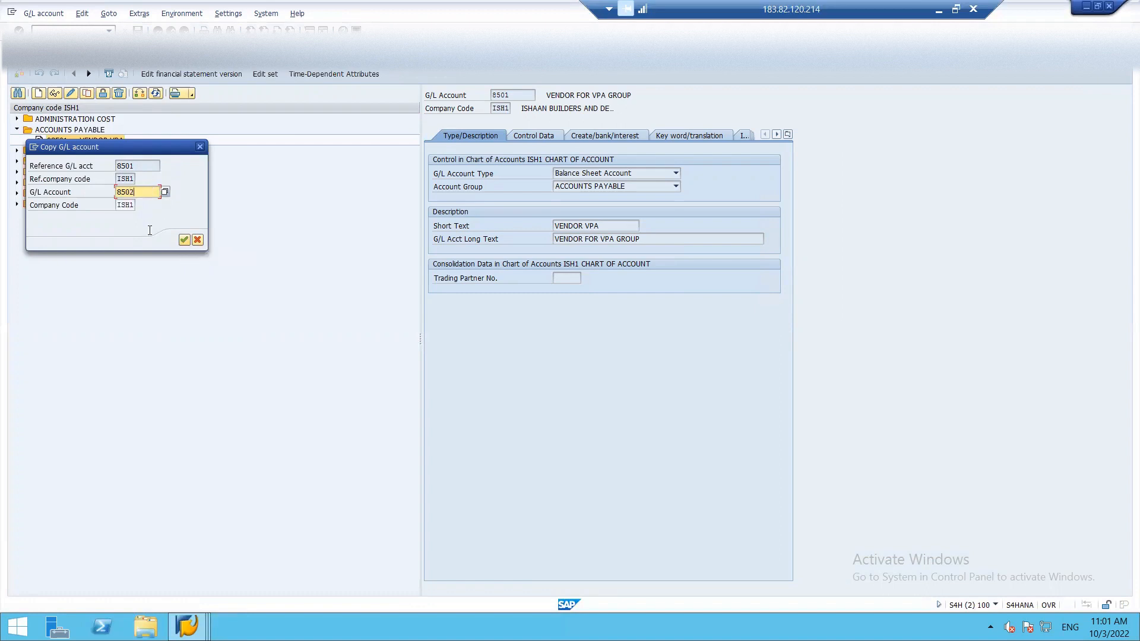
left_click(180, 240)
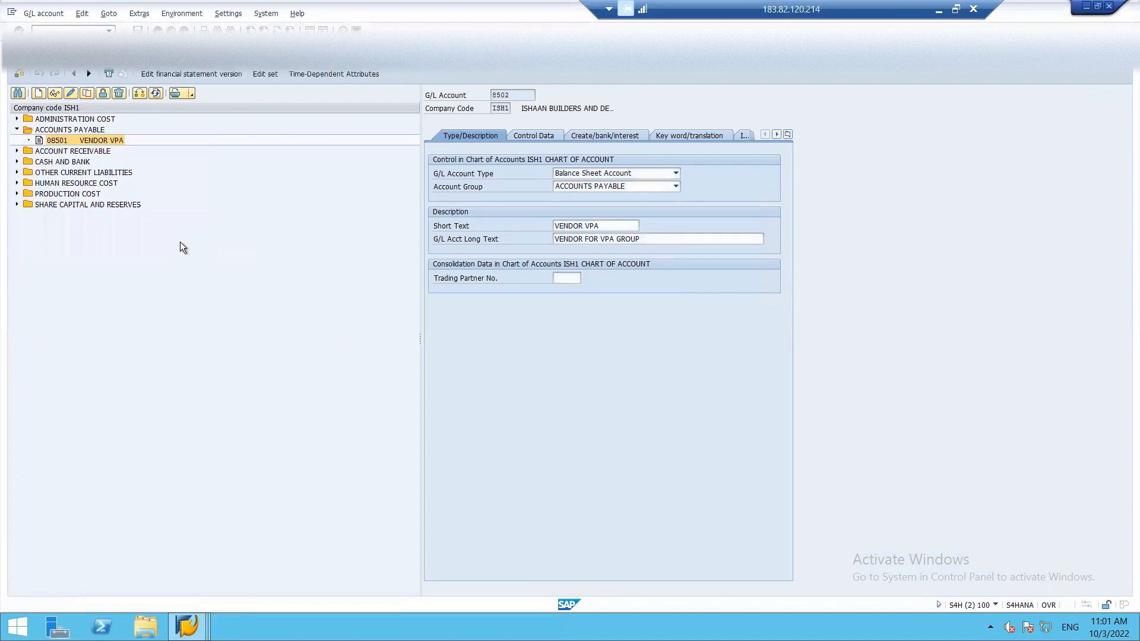
Set the short text of G/L account 8502 to VENDOR ABC.
left_click(621, 224)
key("BackSpace")
key("BackSpace")
key("BackSpace")
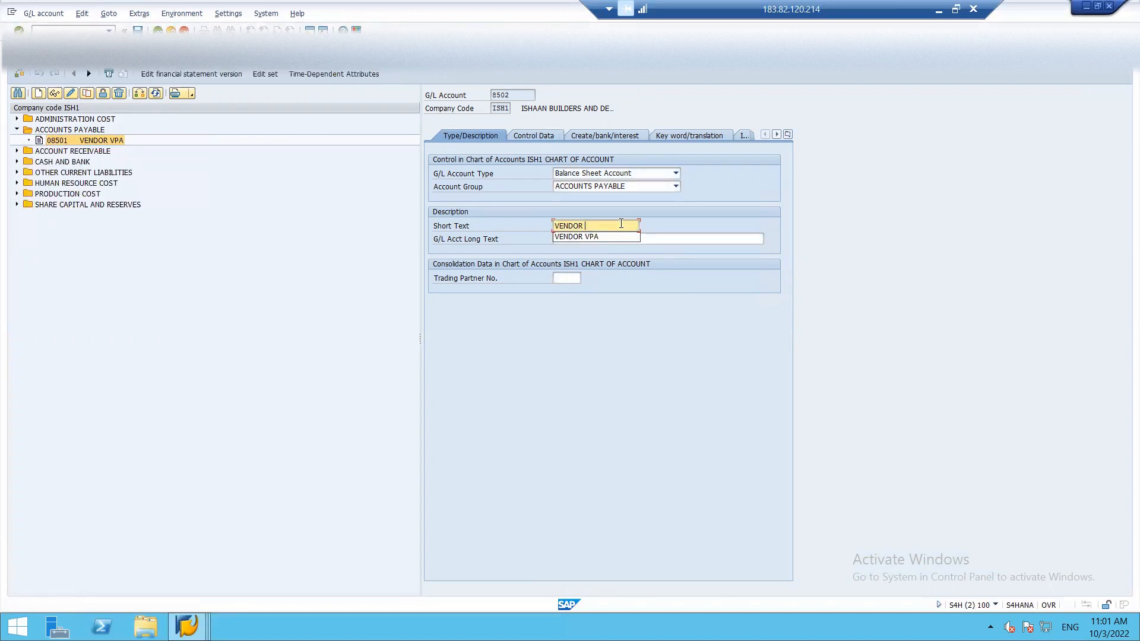
type("ABC")
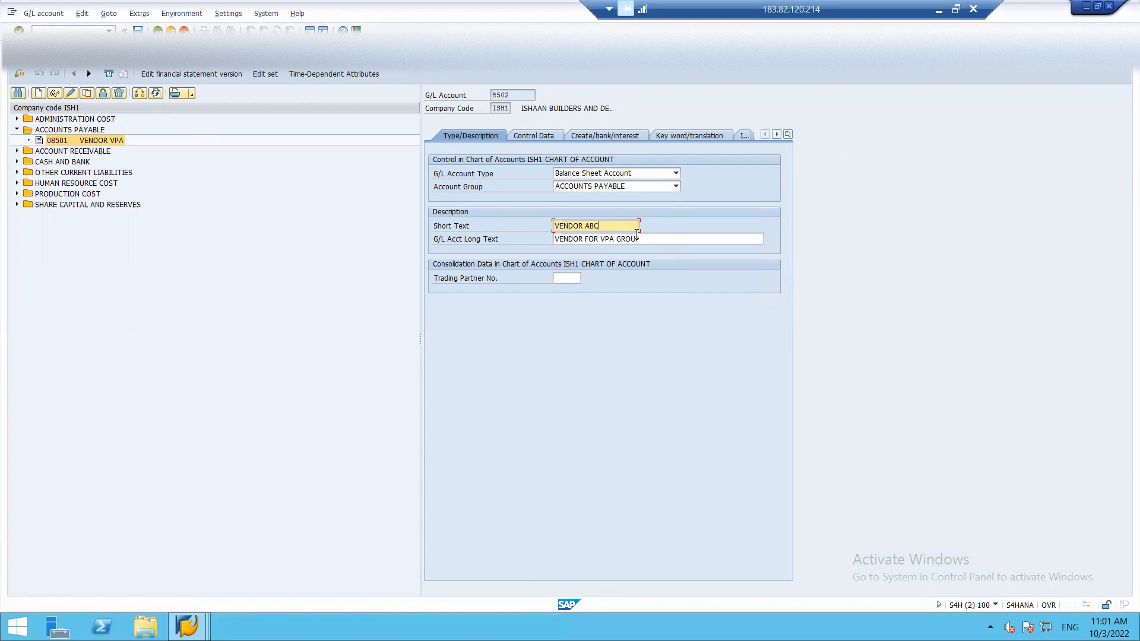
key("Return")
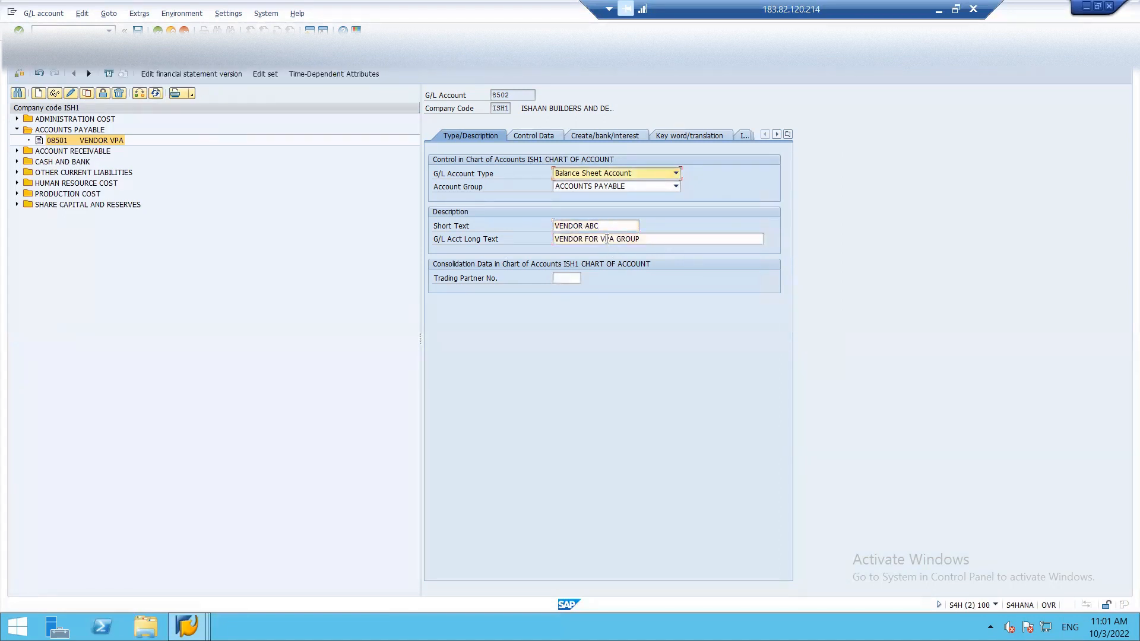
key("Down")
key("Down")
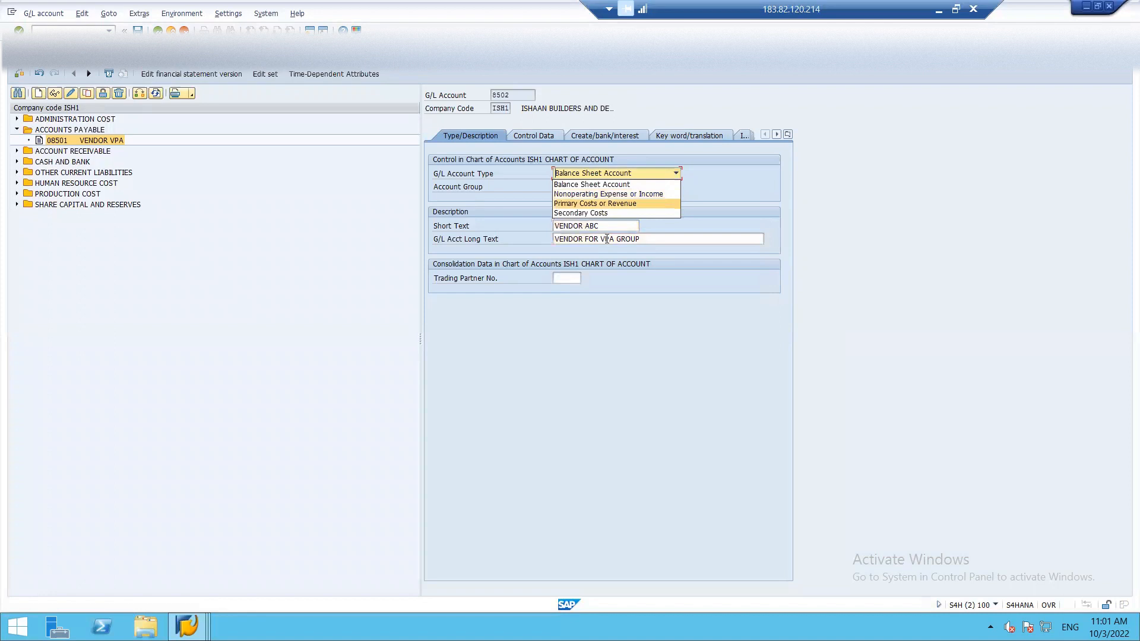
left_click(758, 179)
Set the long text of G/L account 8502 to VENDOR FOR ABC GROUP.
left_click(615, 237)
key("BackSpace")
key("BackSpace")
key("BackSpace")
key("BackSpace")
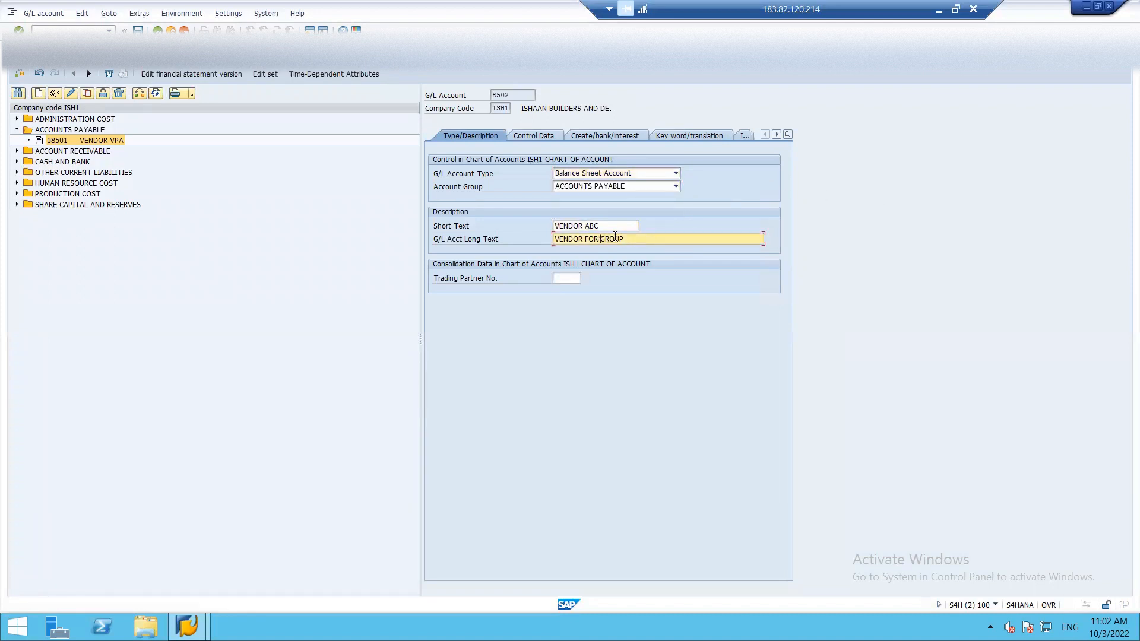
type("ABC GROUP")
Review the new account's control data and document creation settings, and save G/L account 8502.
left_click(532, 135)
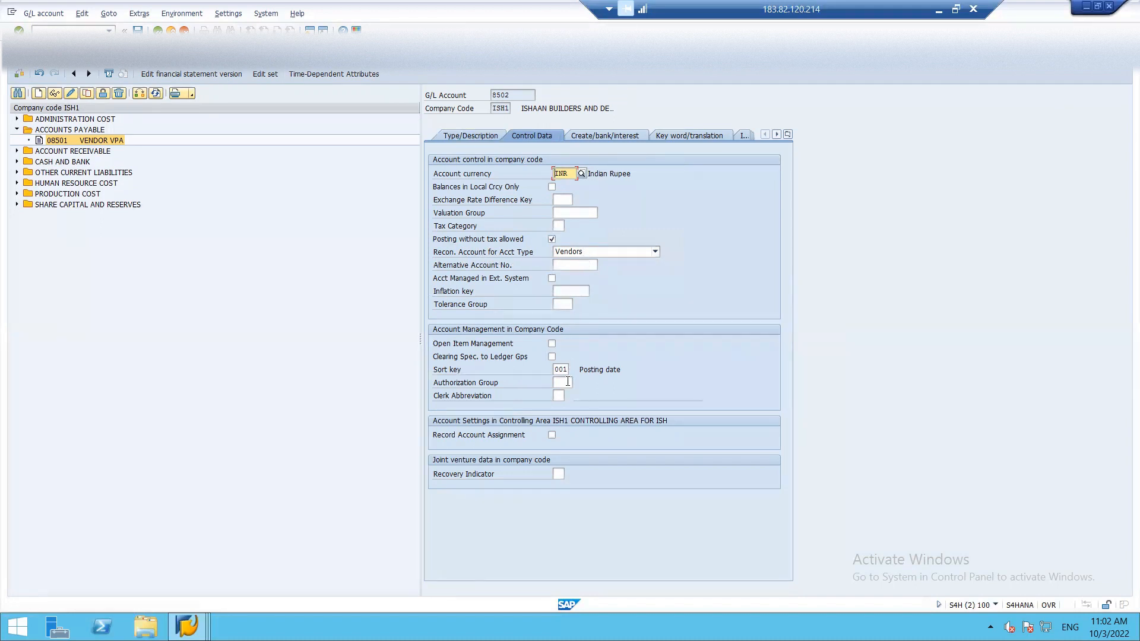
left_click(612, 133)
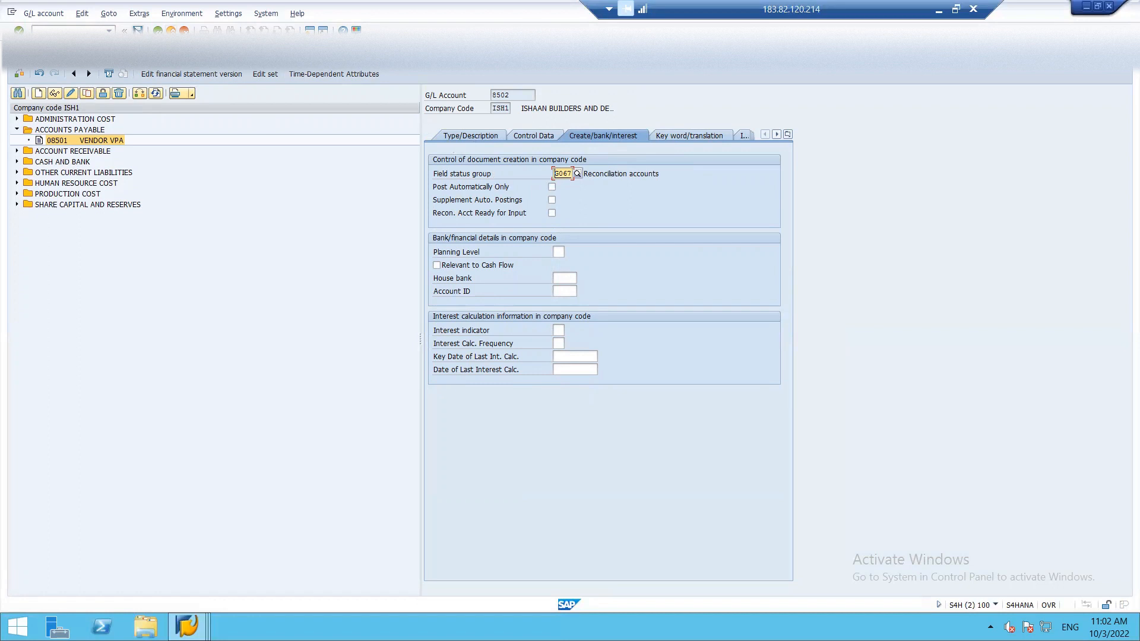
left_click(137, 30)
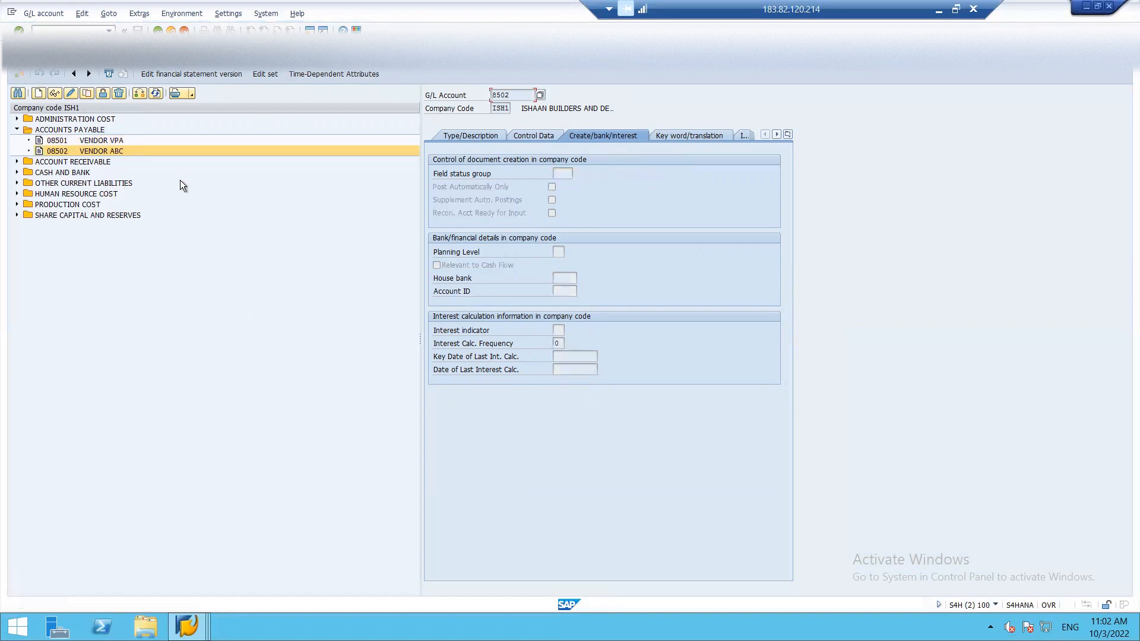
Leave G/L account maintenance and open business partner maintenance from the SAP start menu.
key("F3")
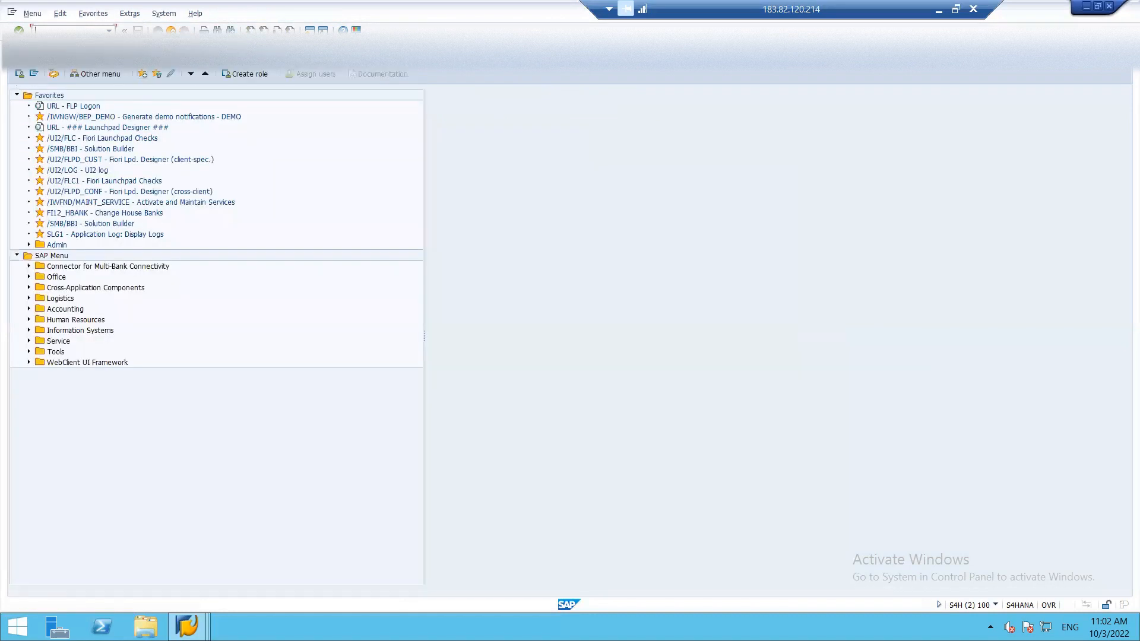
type("FI")
key("Return")
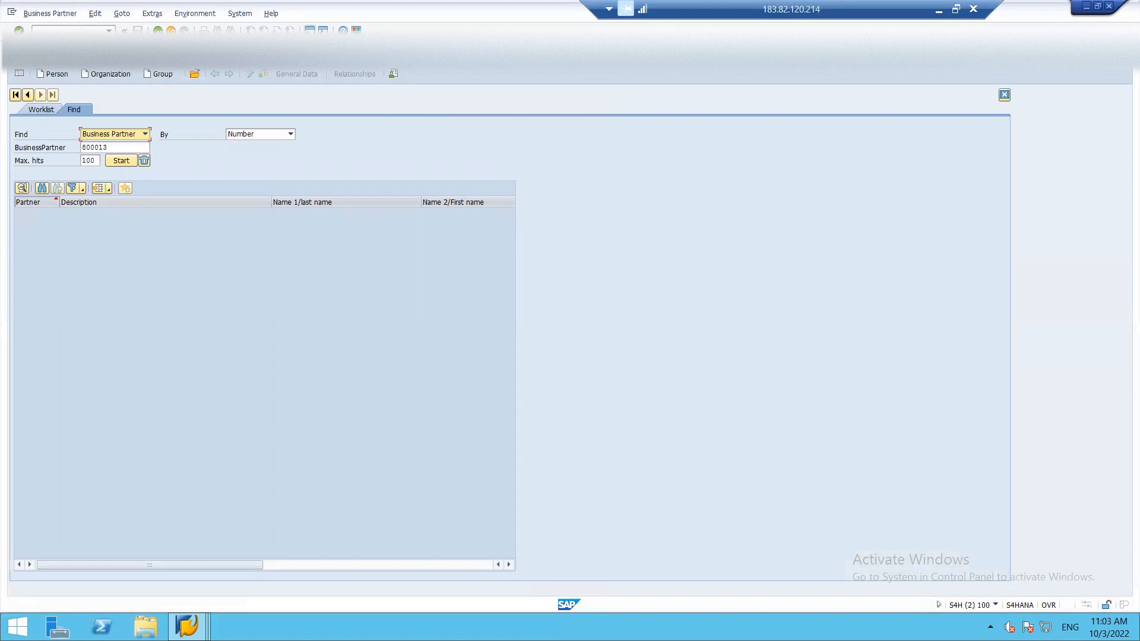
Start a new SAP session and open the SAP Reference IMG through SPRO.
left_click(309, 29)
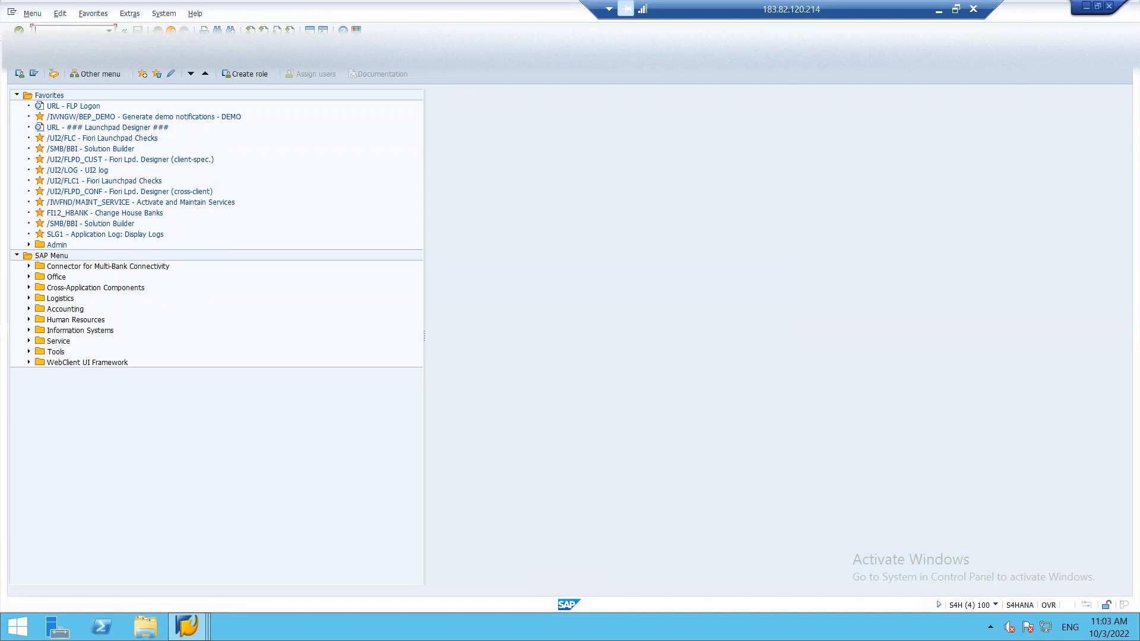
type("SPRO")
key("Return")
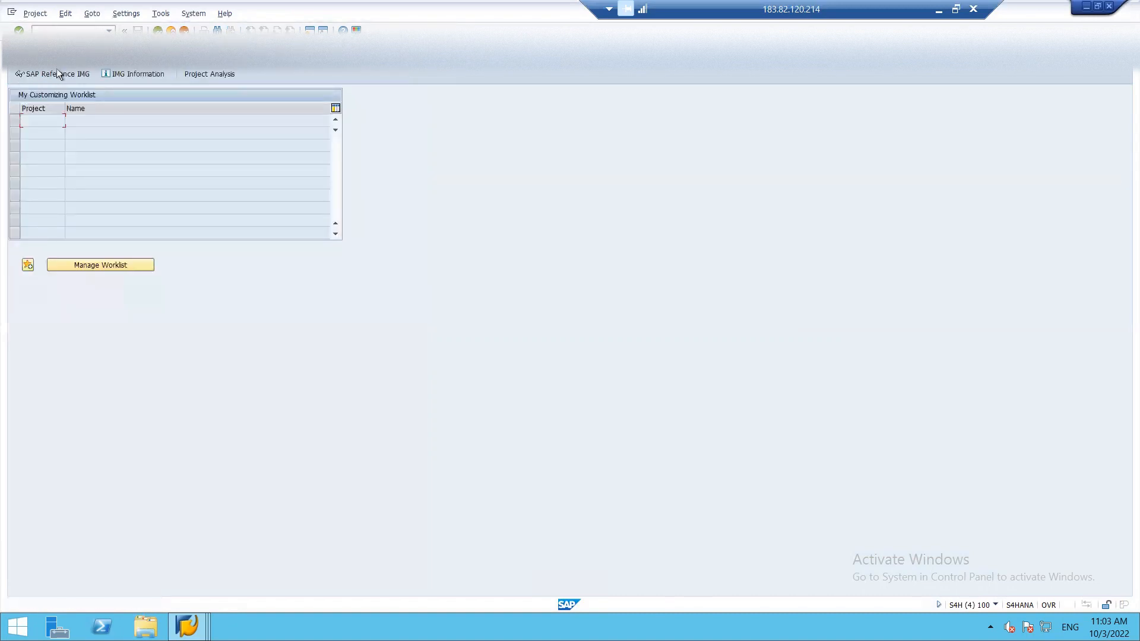
left_click(58, 73)
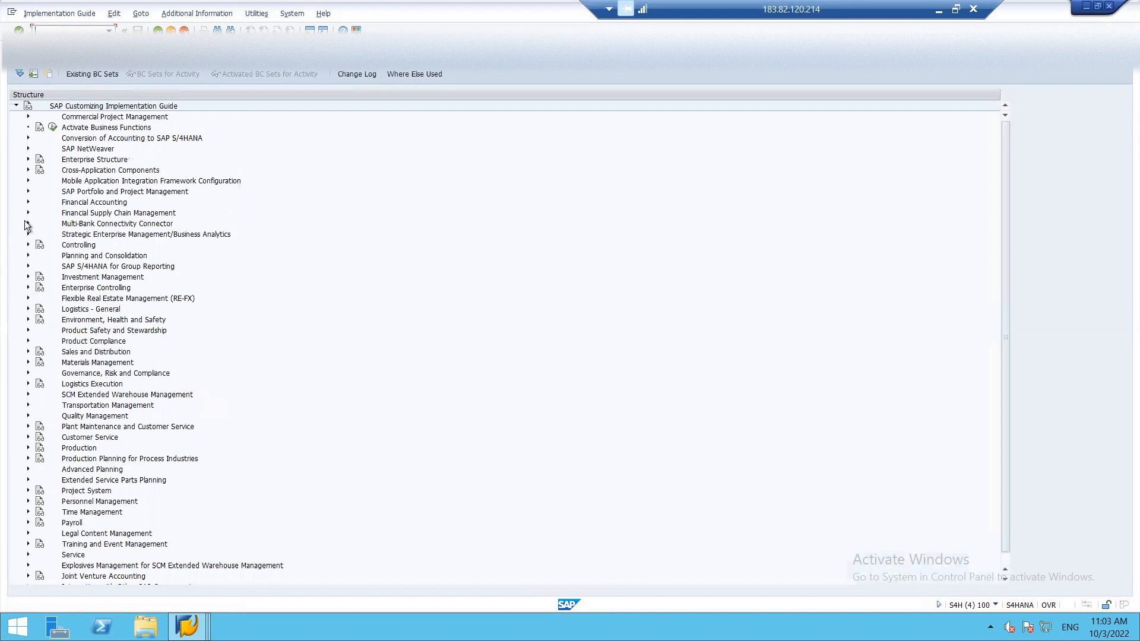
Open Define Tolerances for Customers and Suppliers from the Clearing Differences of Open Item Clearing under Accounts Receivable and Accounts Payable.
left_click(28, 202)
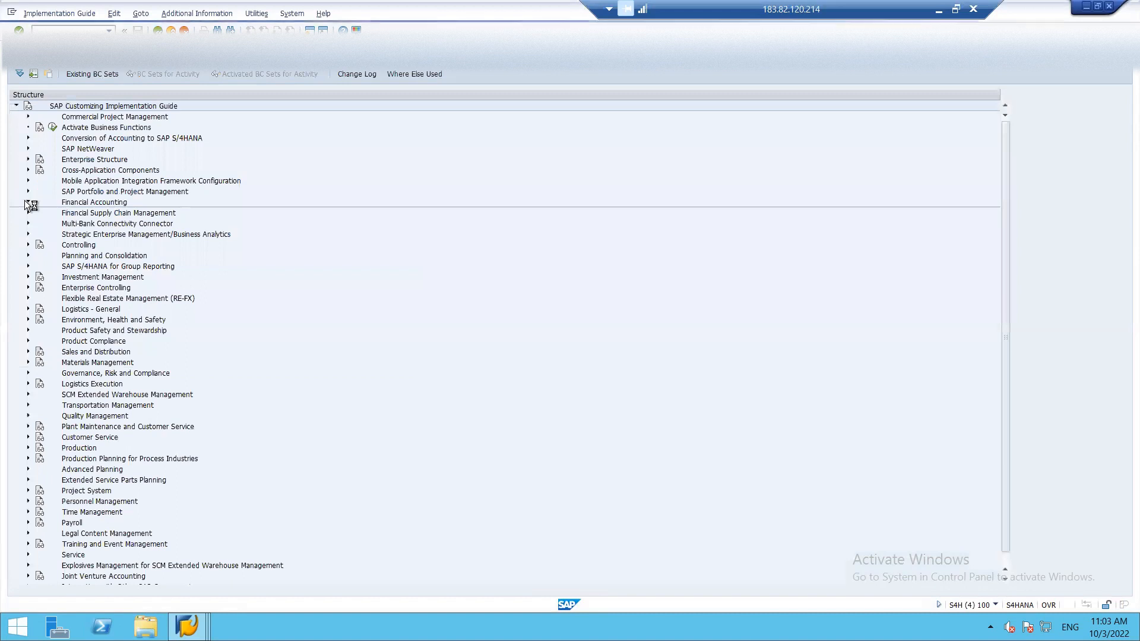
left_click(40, 235)
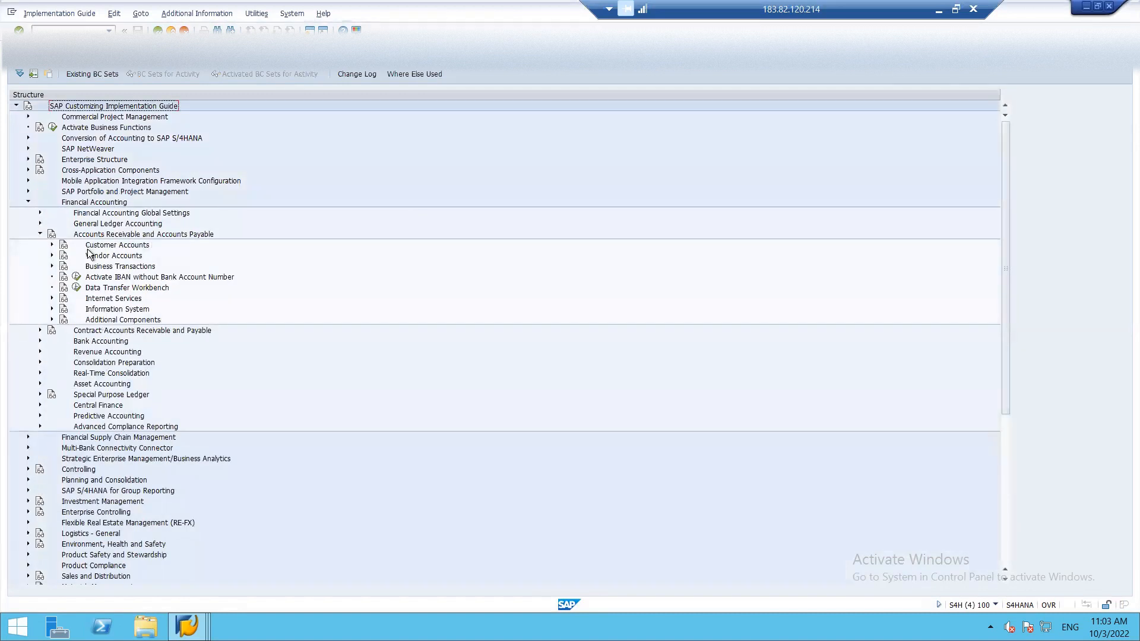
left_click(52, 266)
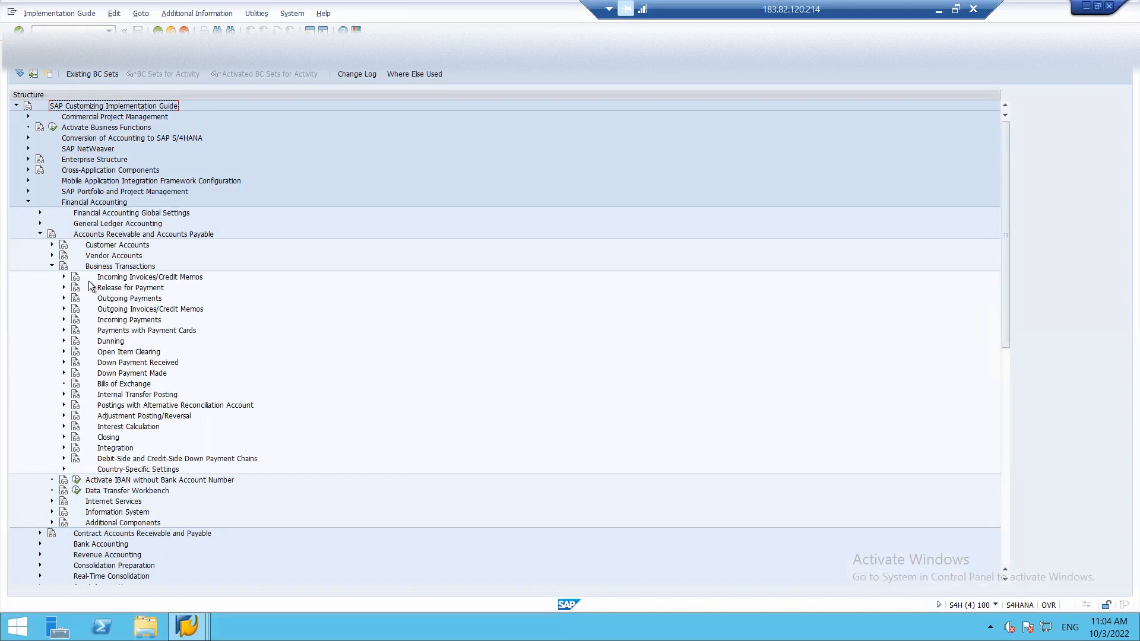
left_click(51, 266)
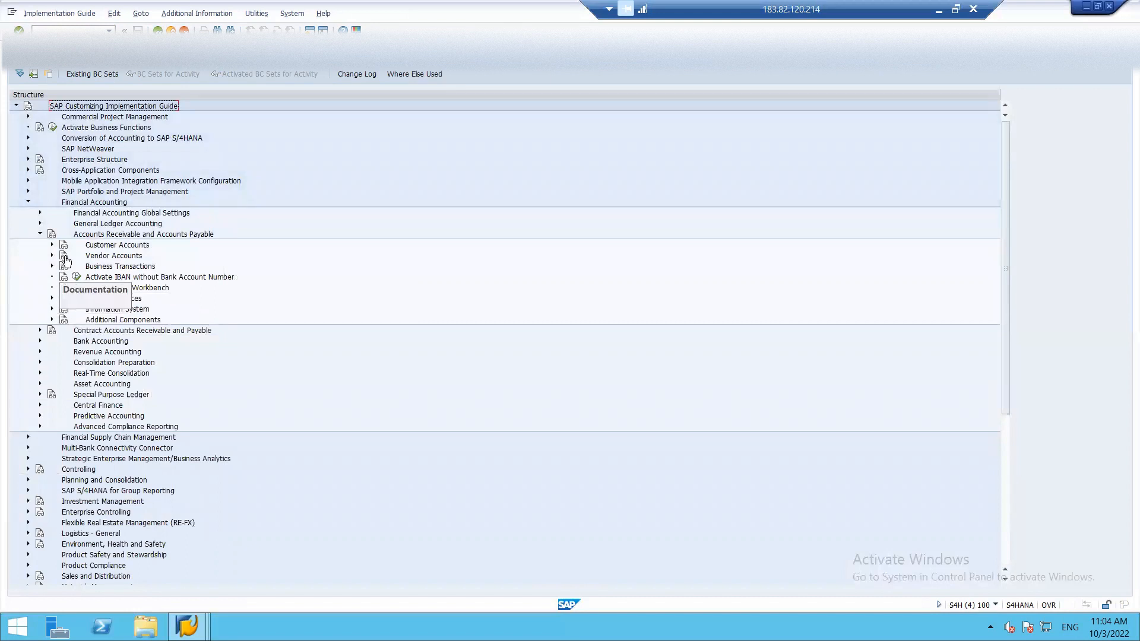
left_click(51, 255)
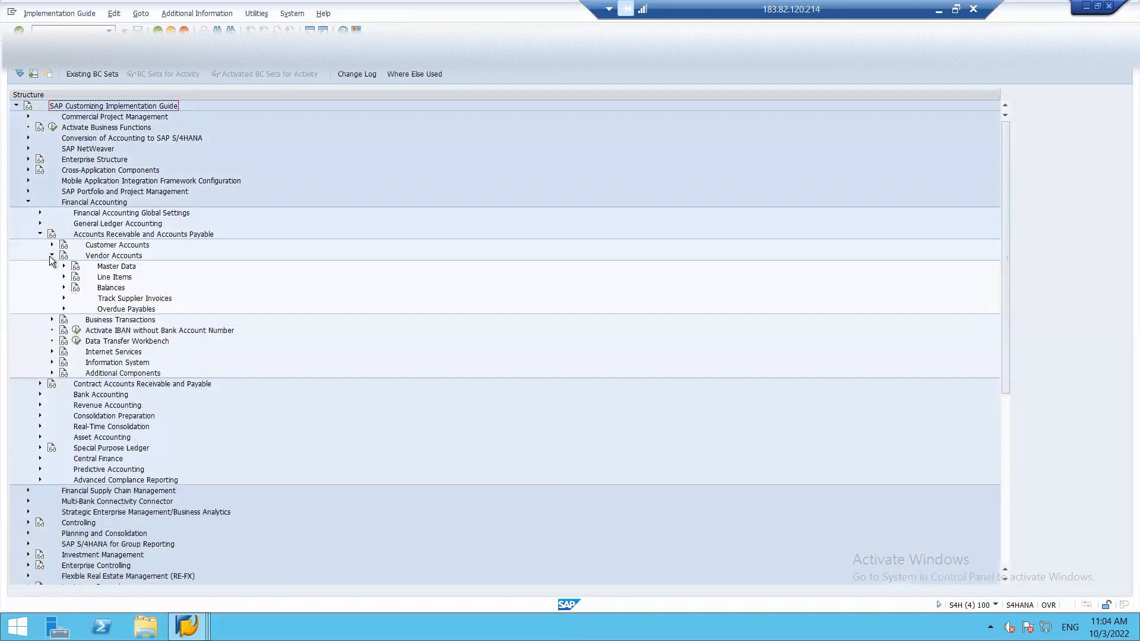
left_click(52, 255)
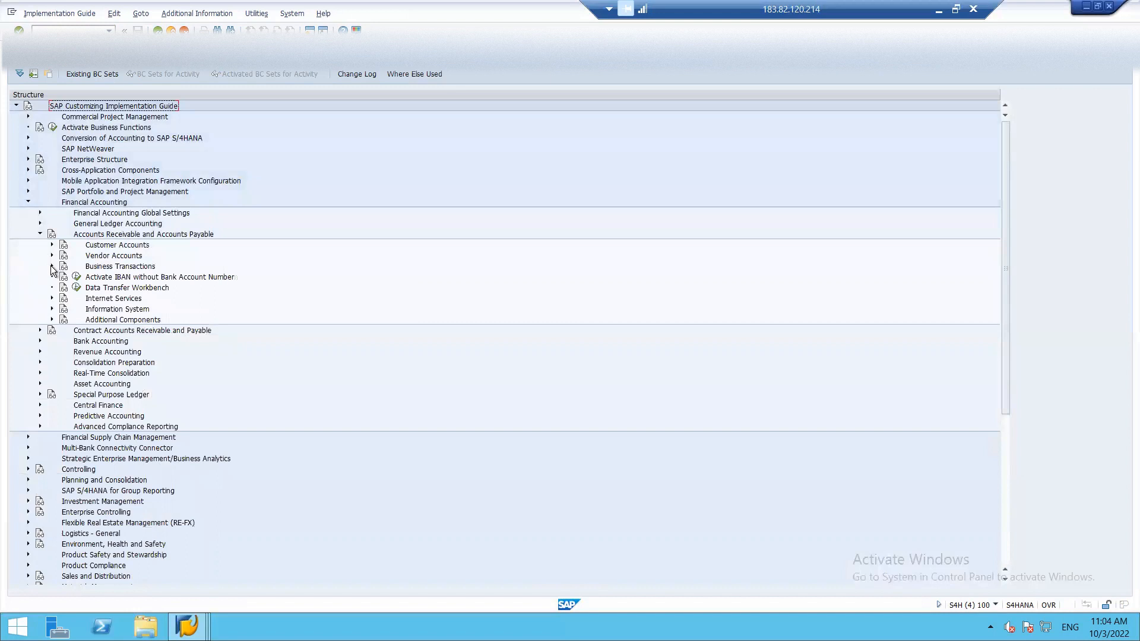
left_click(52, 267)
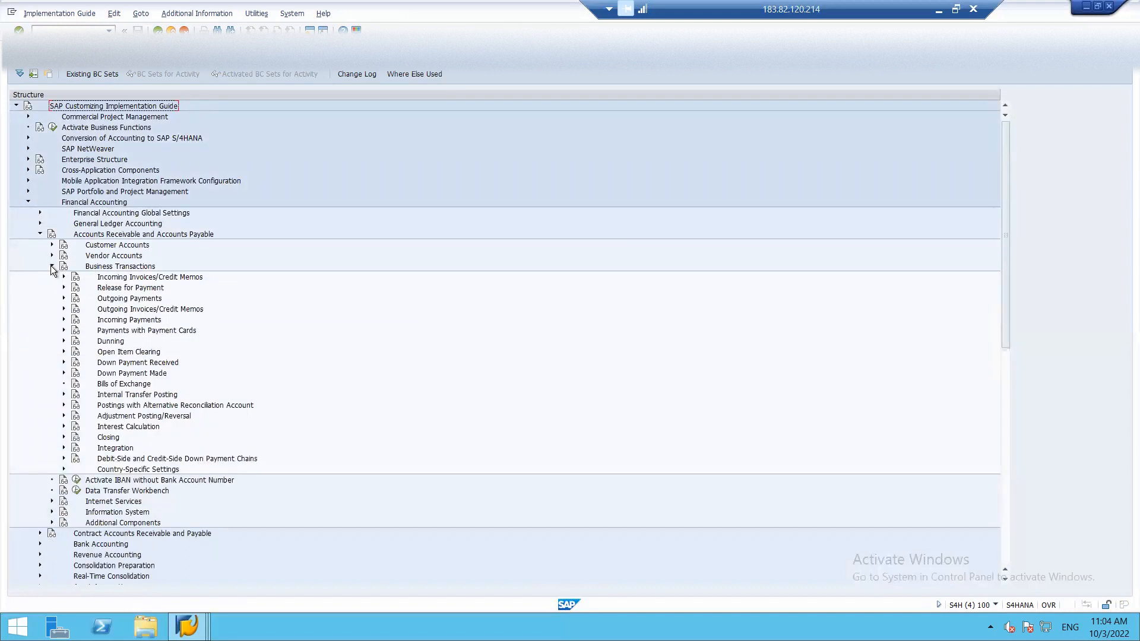
left_click(64, 351)
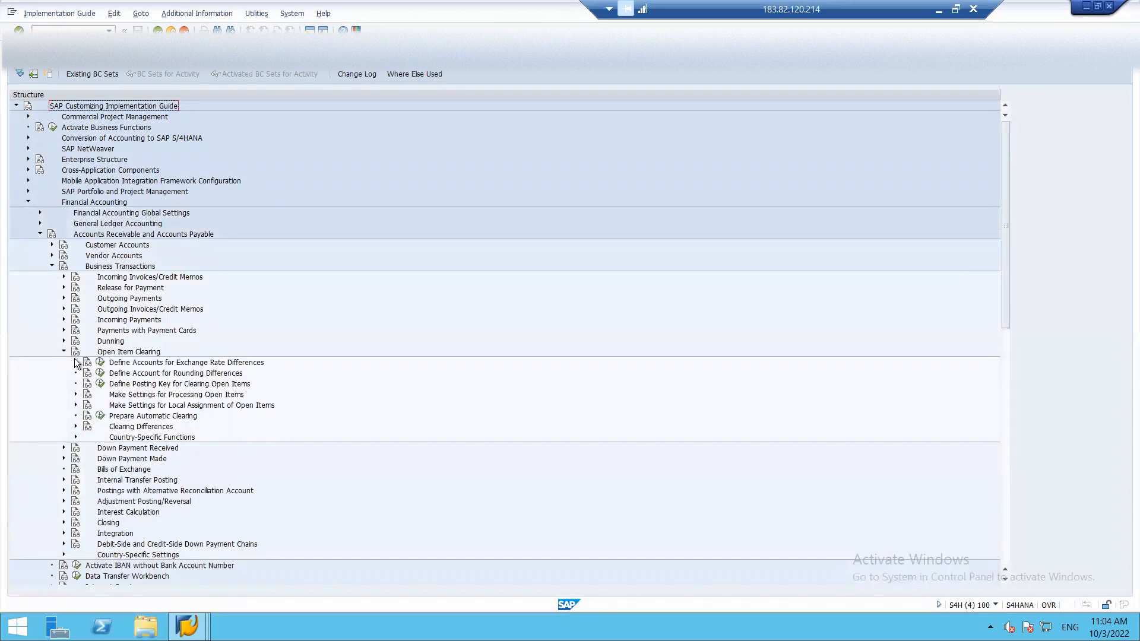
left_click(76, 427)
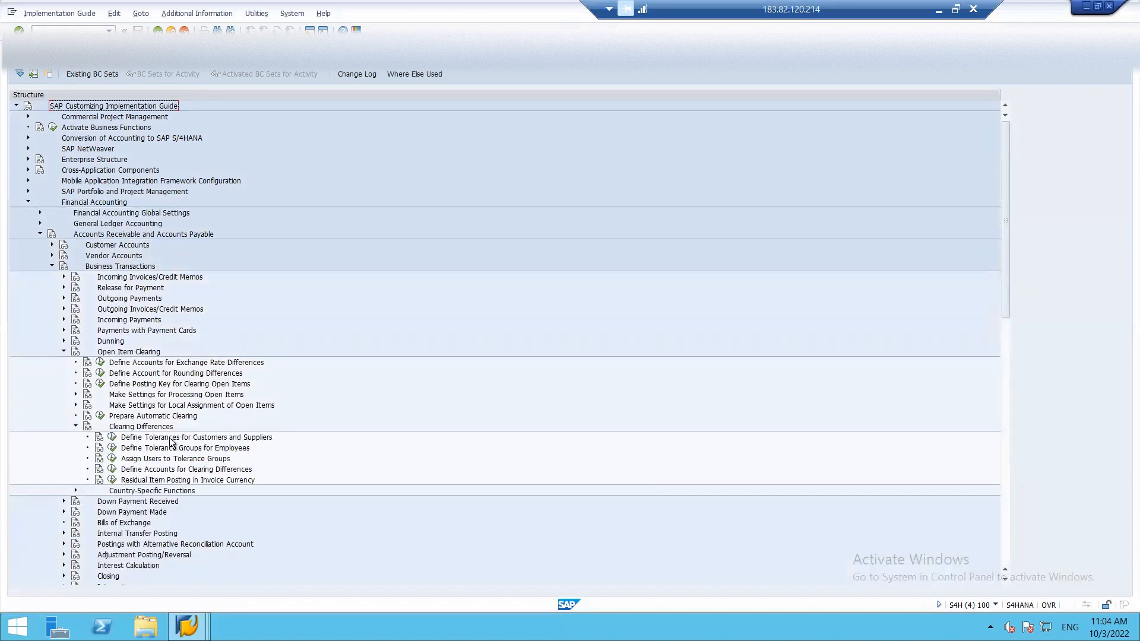
left_click(112, 437)
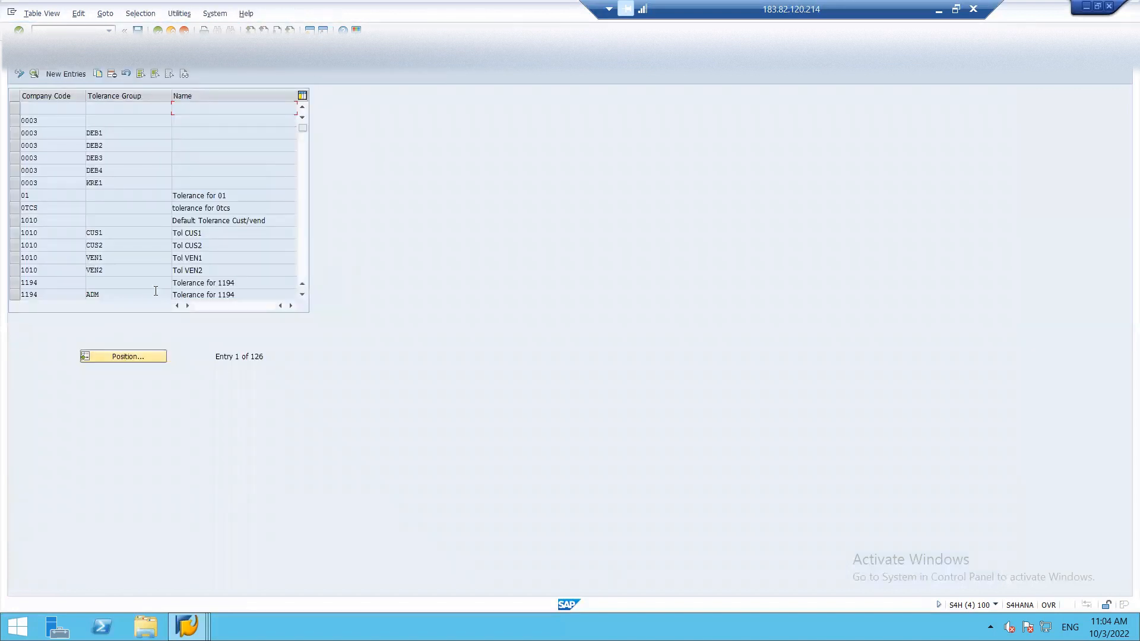
Locate company code ISH1 in the tolerance list and examine the details of its tolerance group ISHV.
left_click(129, 356)
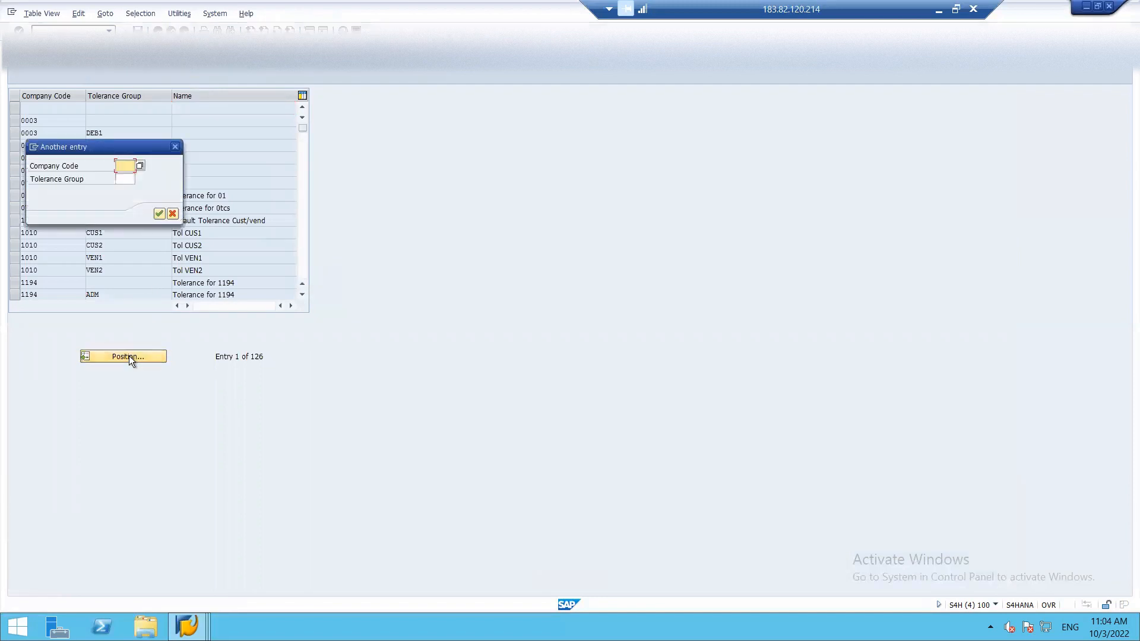
type("1AB")
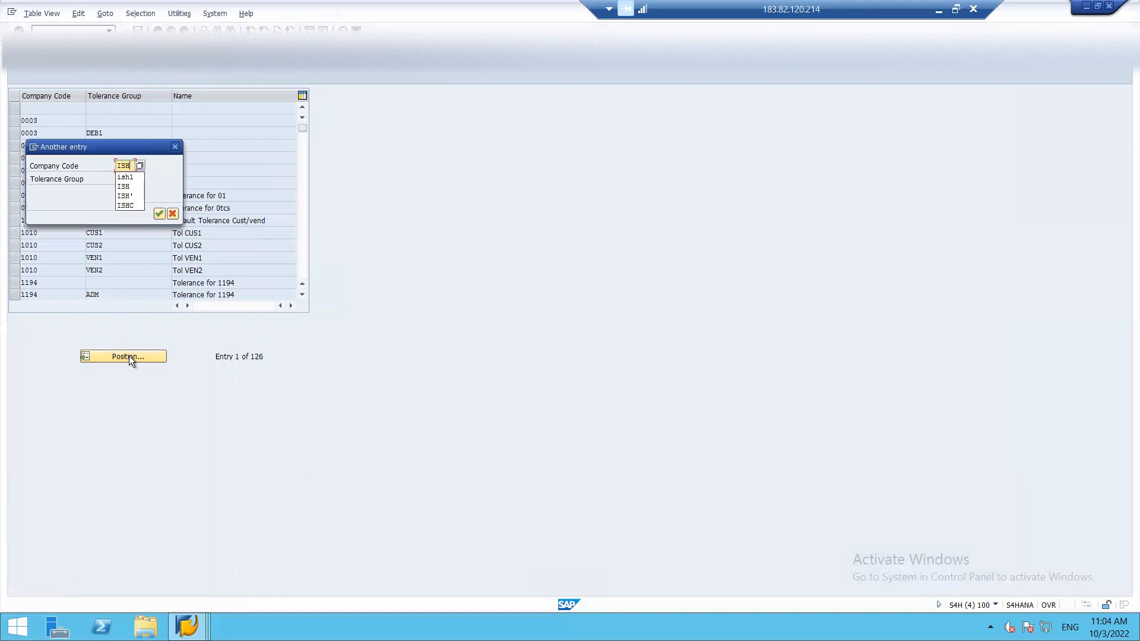
key("Return")
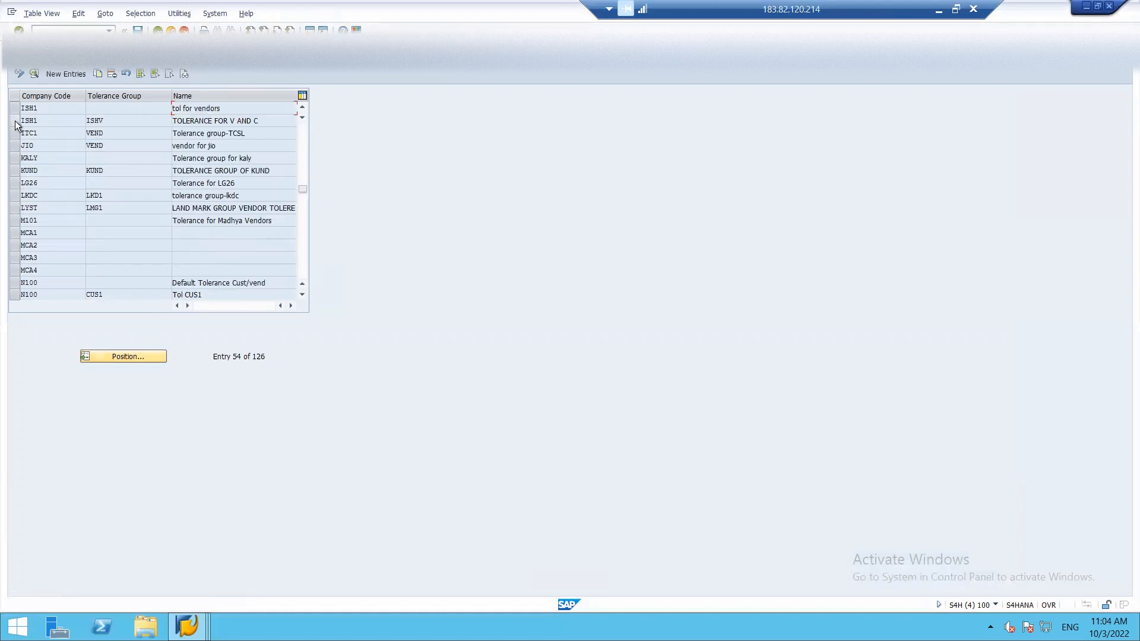
left_click(15, 122)
double_click(27, 122)
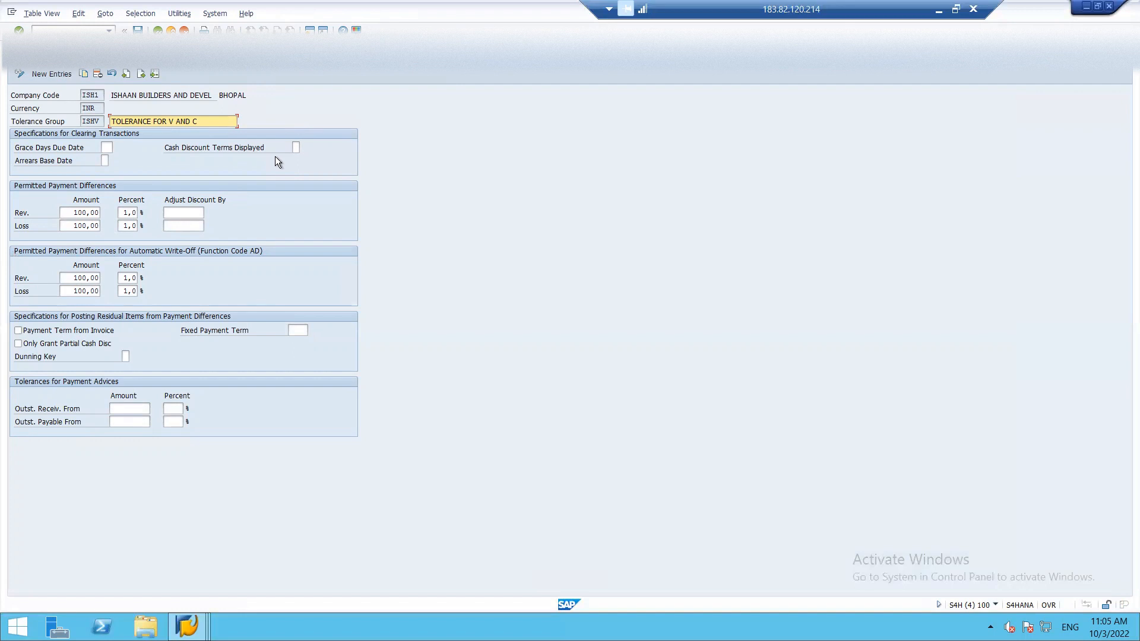
Switch to the business partner session, find partner ABC LIMITED by its number, and open its address data.
key("alt+Tab")
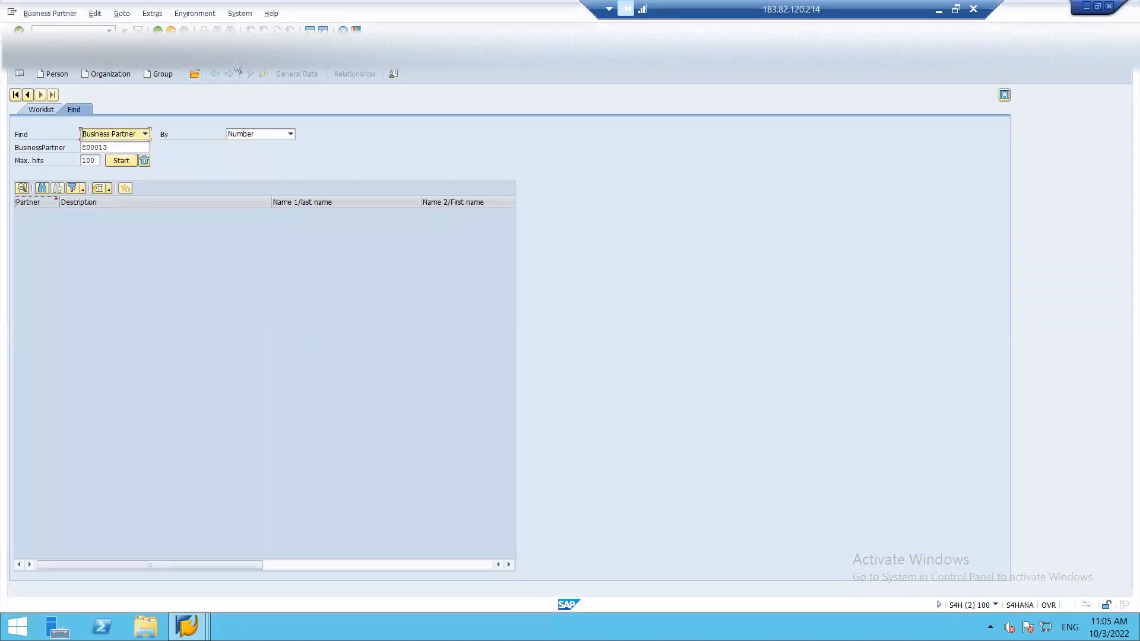
left_click(118, 149)
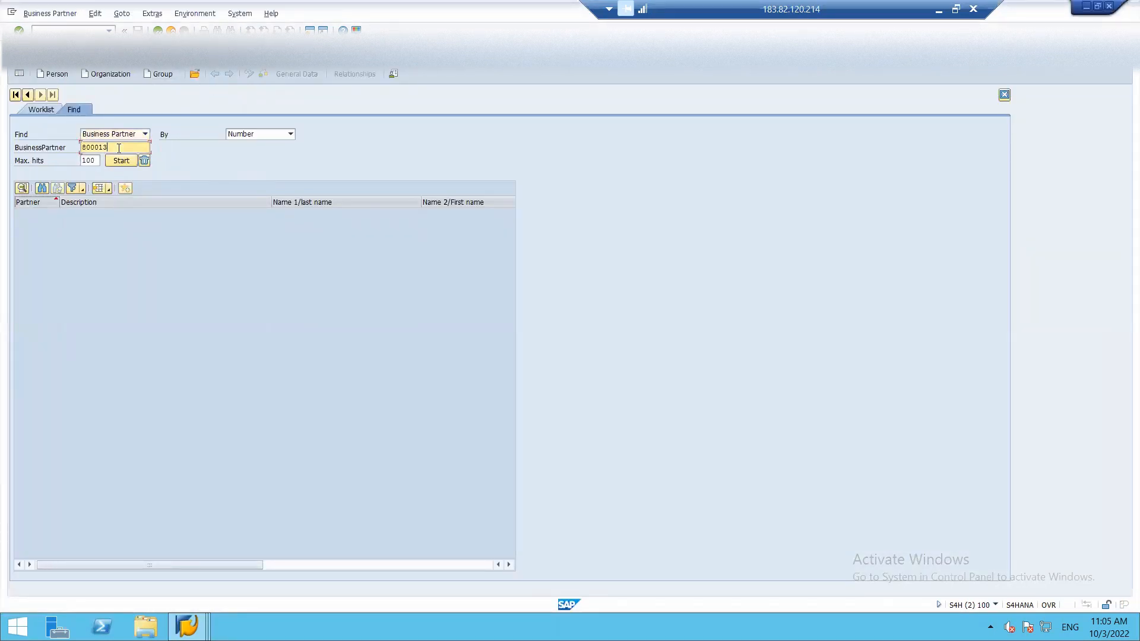
key("BackSpace")
type("4")
key("Return")
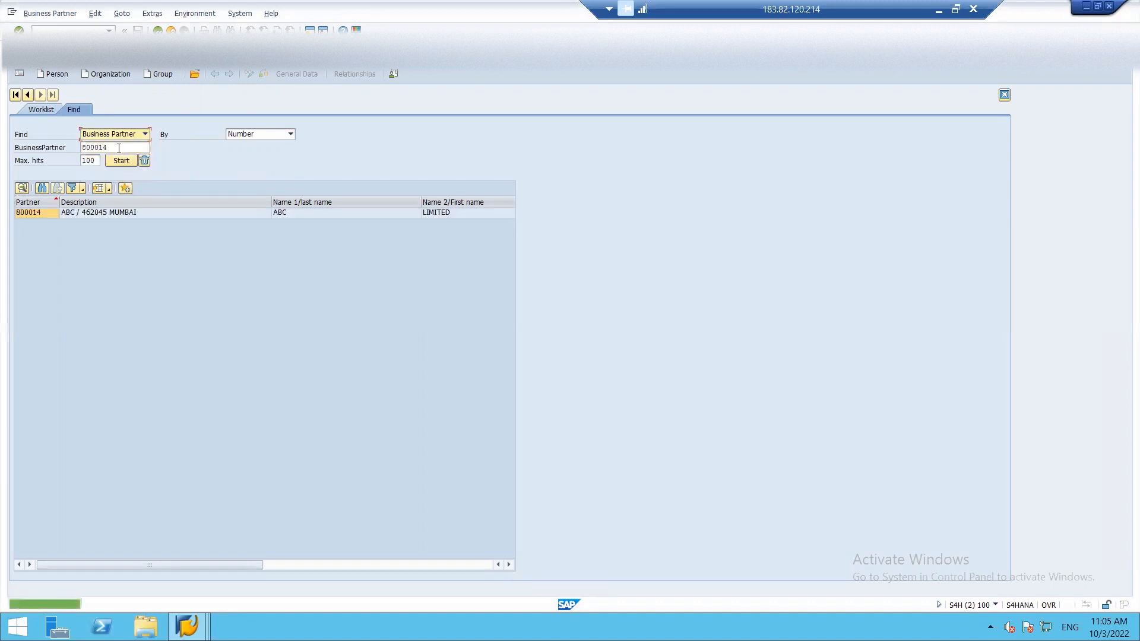
double_click(102, 215)
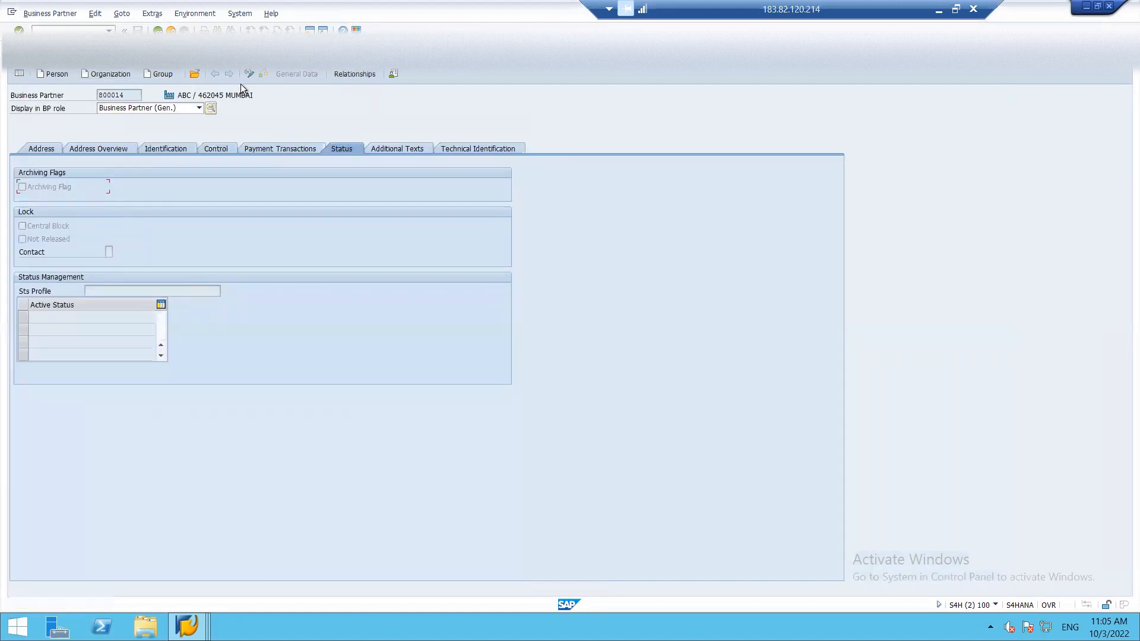
left_click(45, 150)
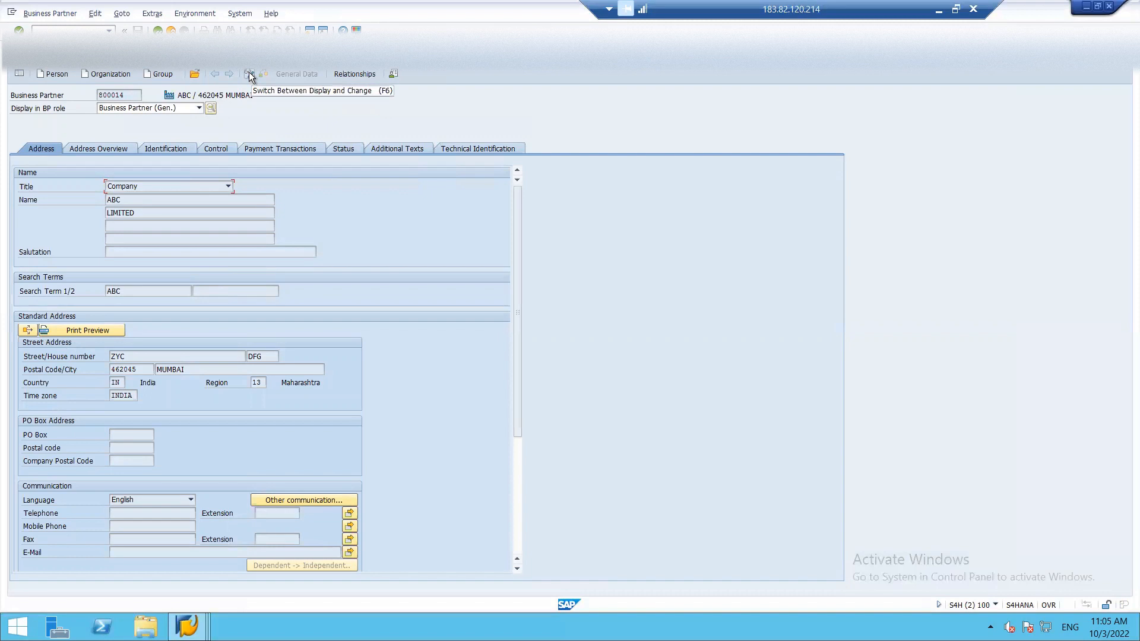
Put the ABC business partner into change mode and assign it the BP role FLVN00.
left_click(250, 76)
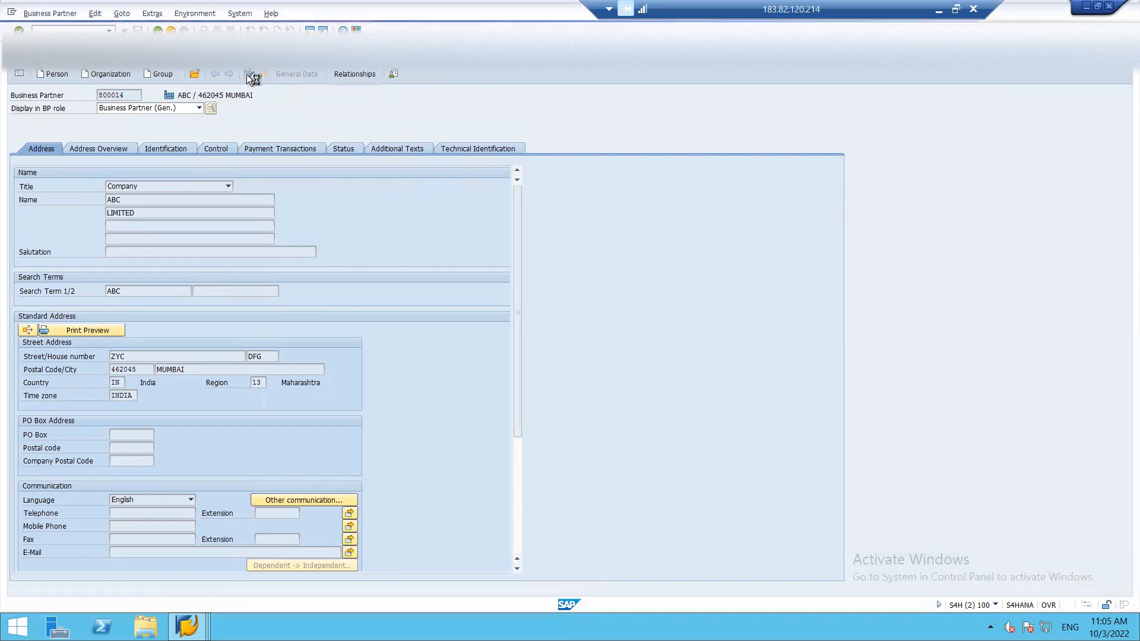
left_click(199, 109)
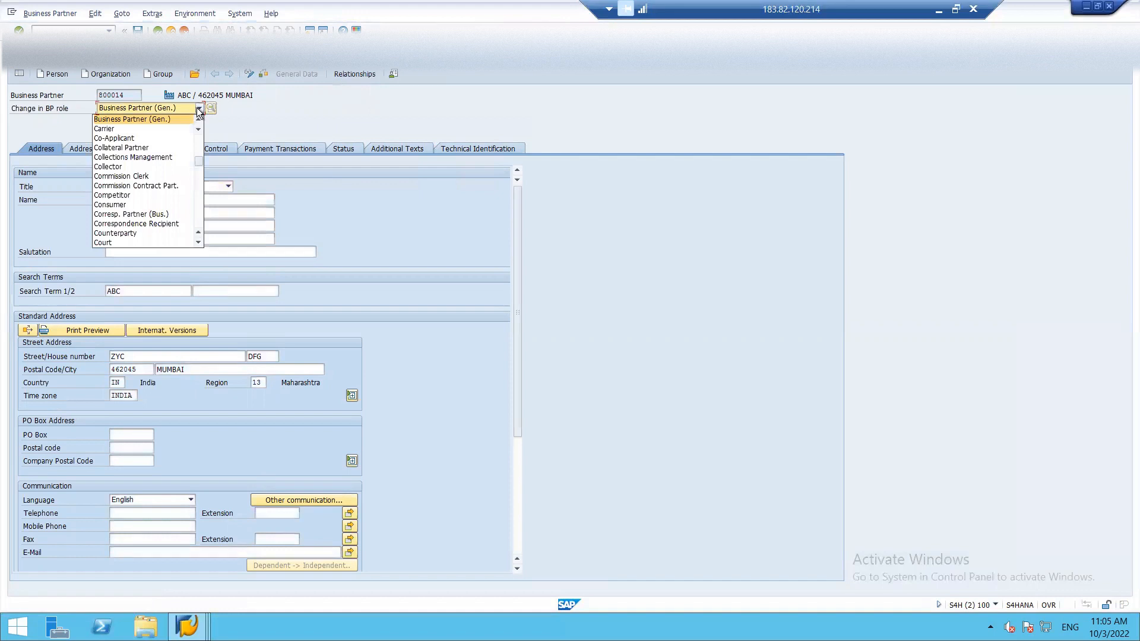
scroll(200, 243, "down", 10)
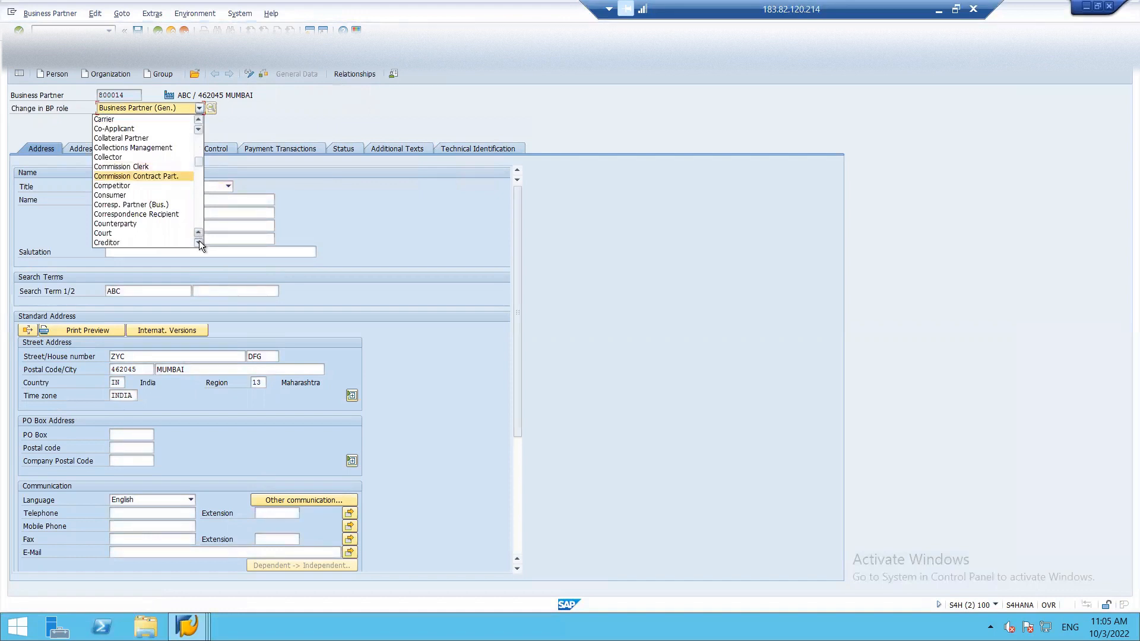
left_click(199, 243)
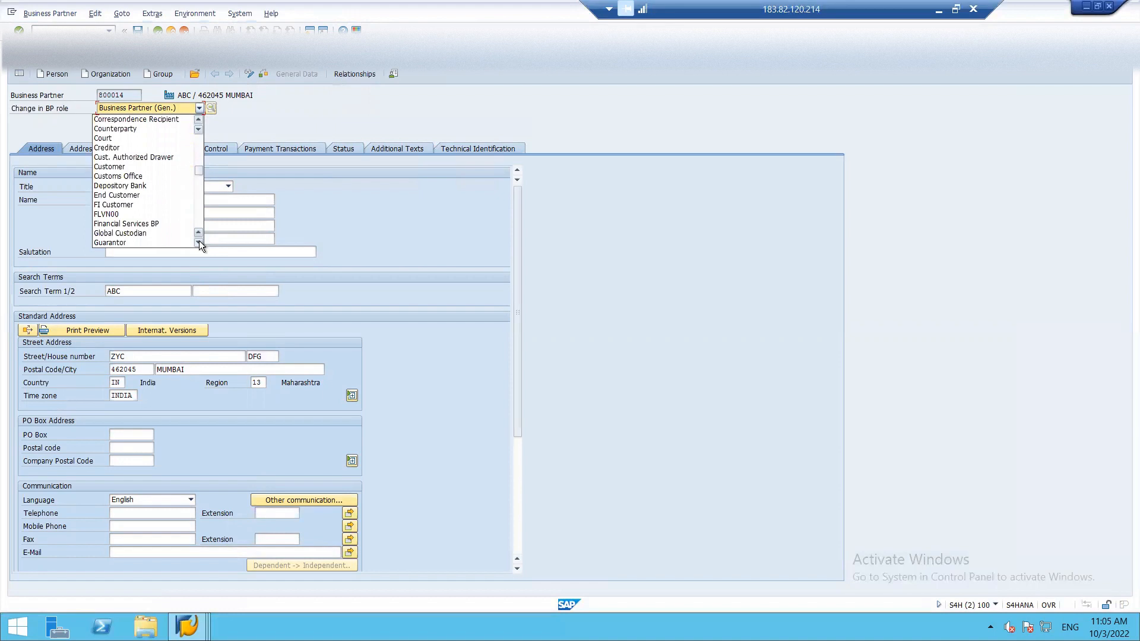
left_click(107, 214)
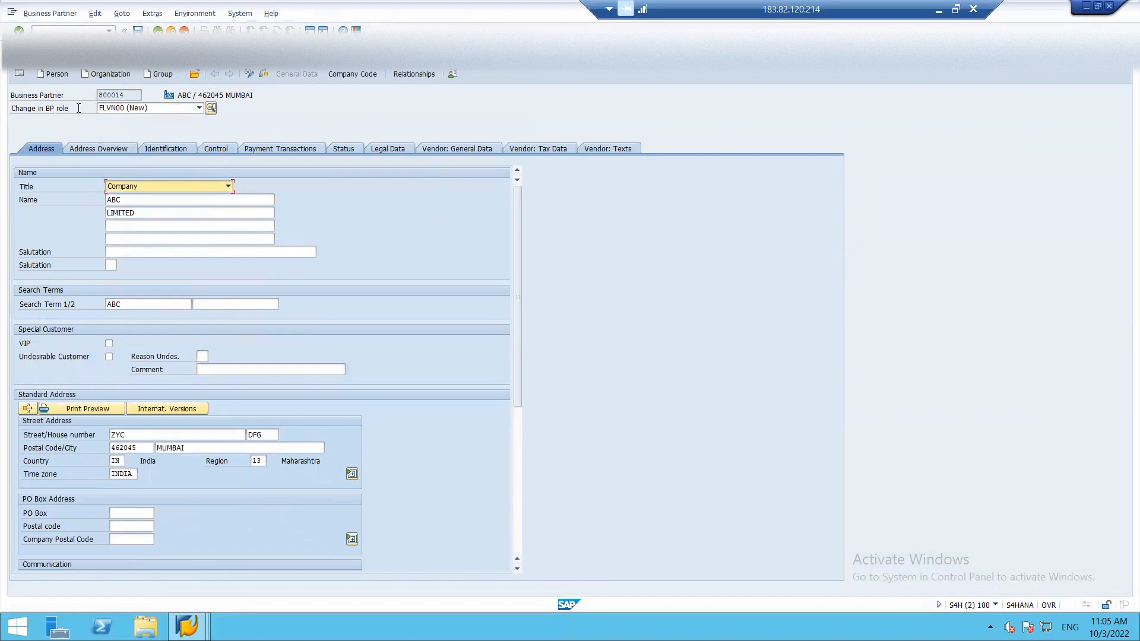
Add company code ISH1 as supplier in the partner's company code data, with reconciliation account VENDOR FOR ABC GROUP.
left_click(355, 72)
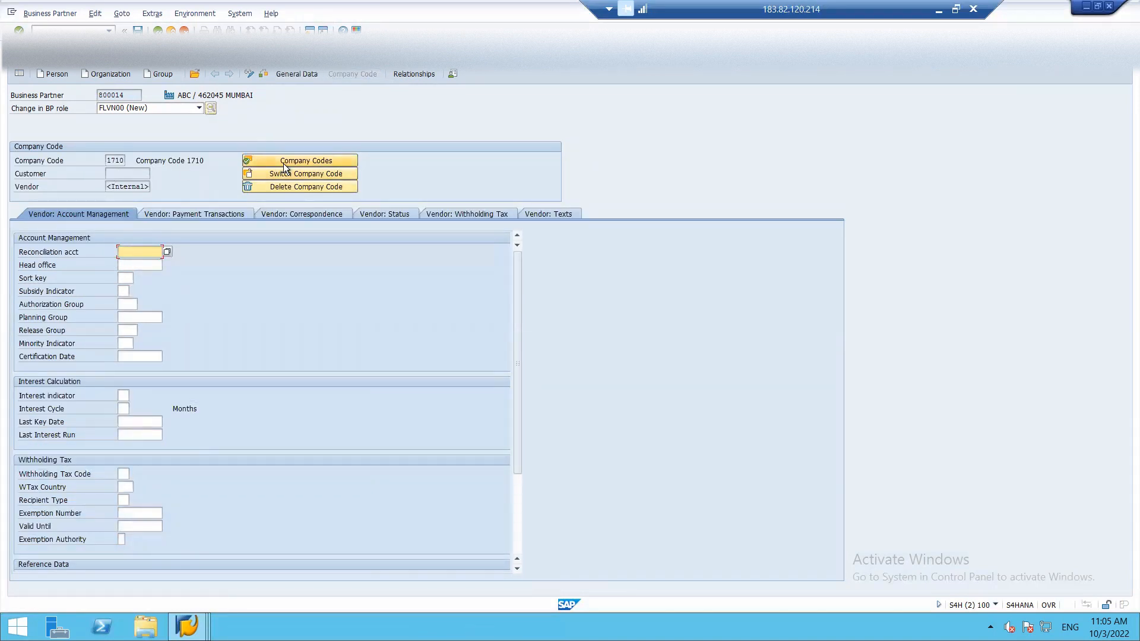
left_click(283, 163)
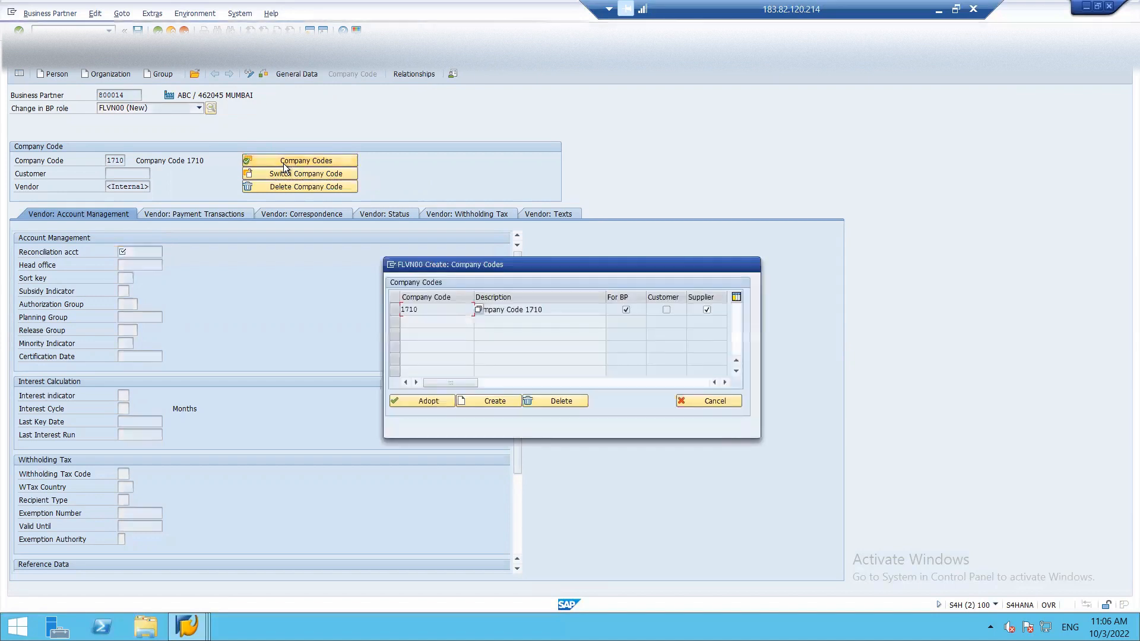
left_click(493, 403)
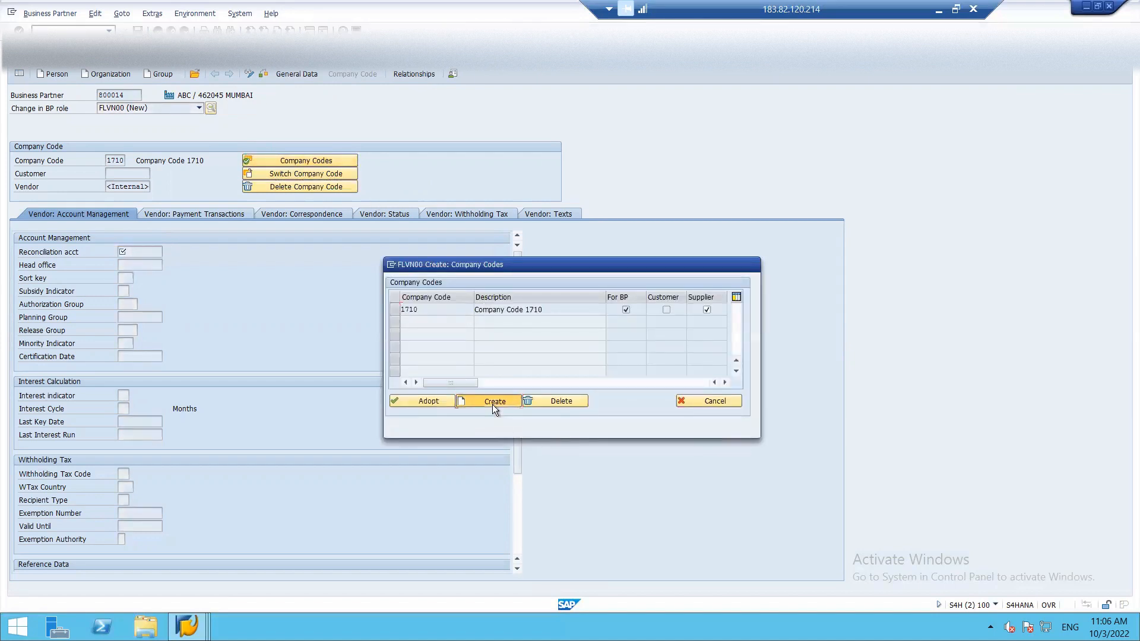
type("ISB")
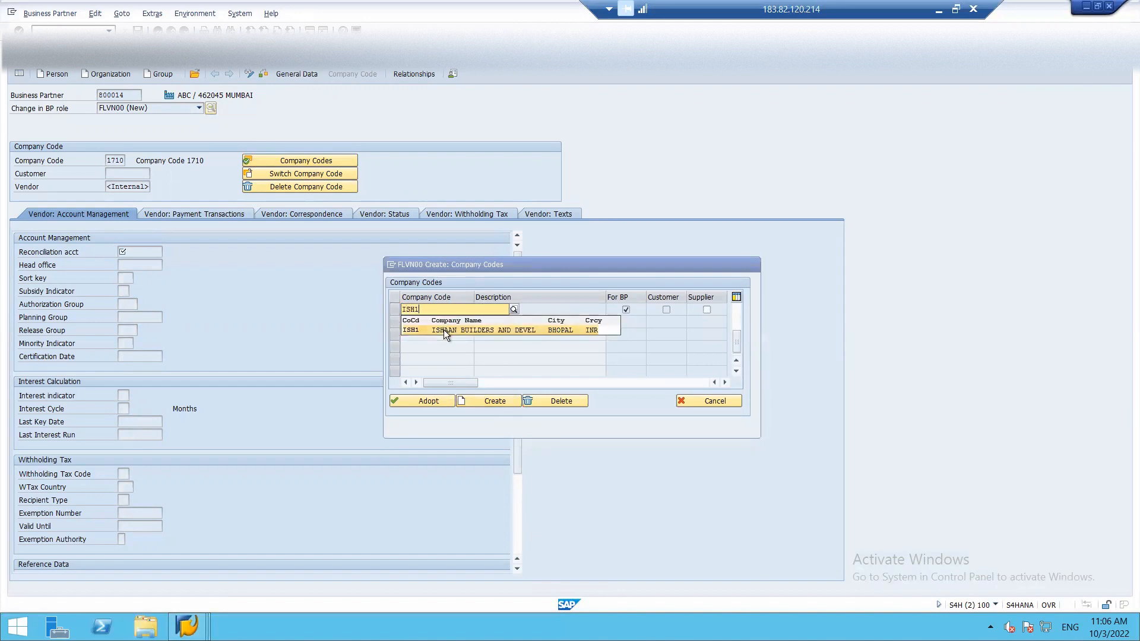
left_click(443, 330)
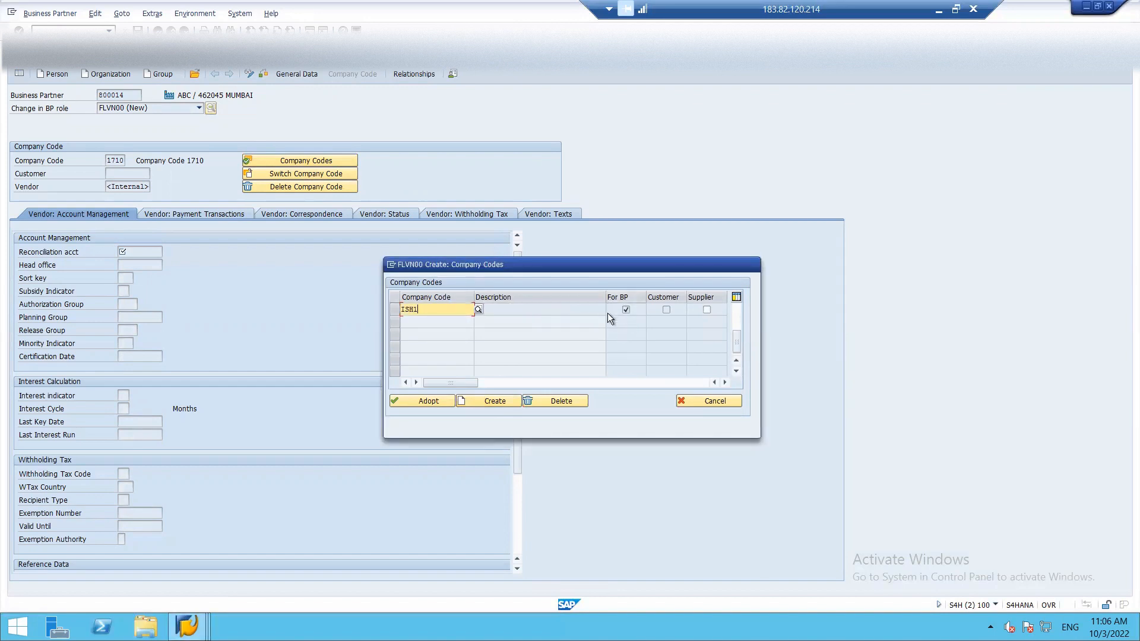
left_click(707, 310)
left_click(429, 399)
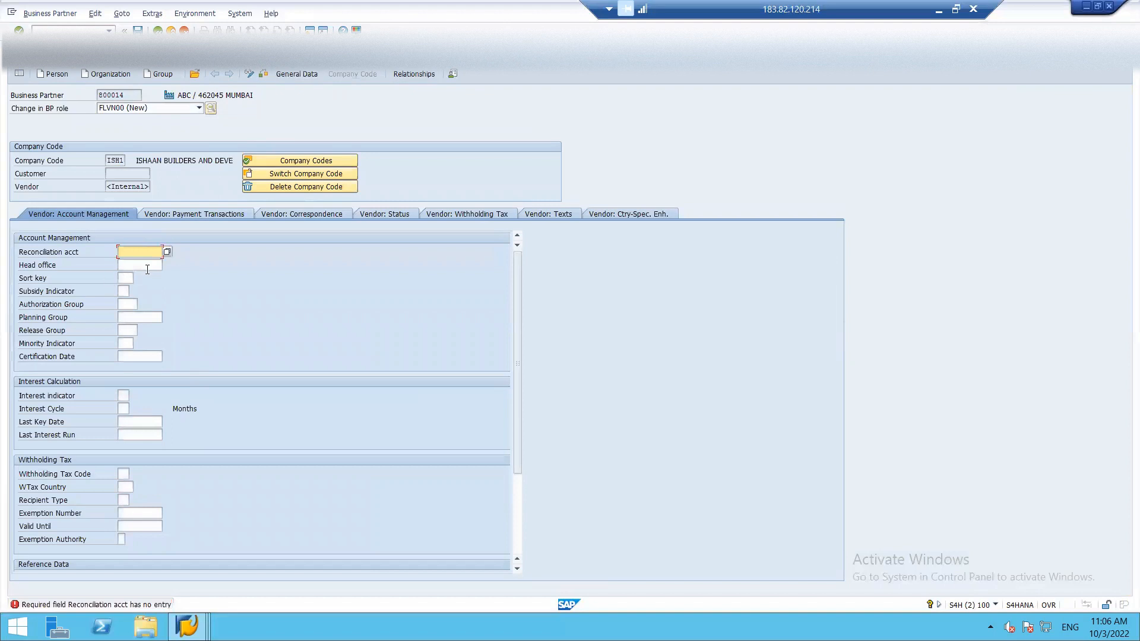
left_click(166, 252)
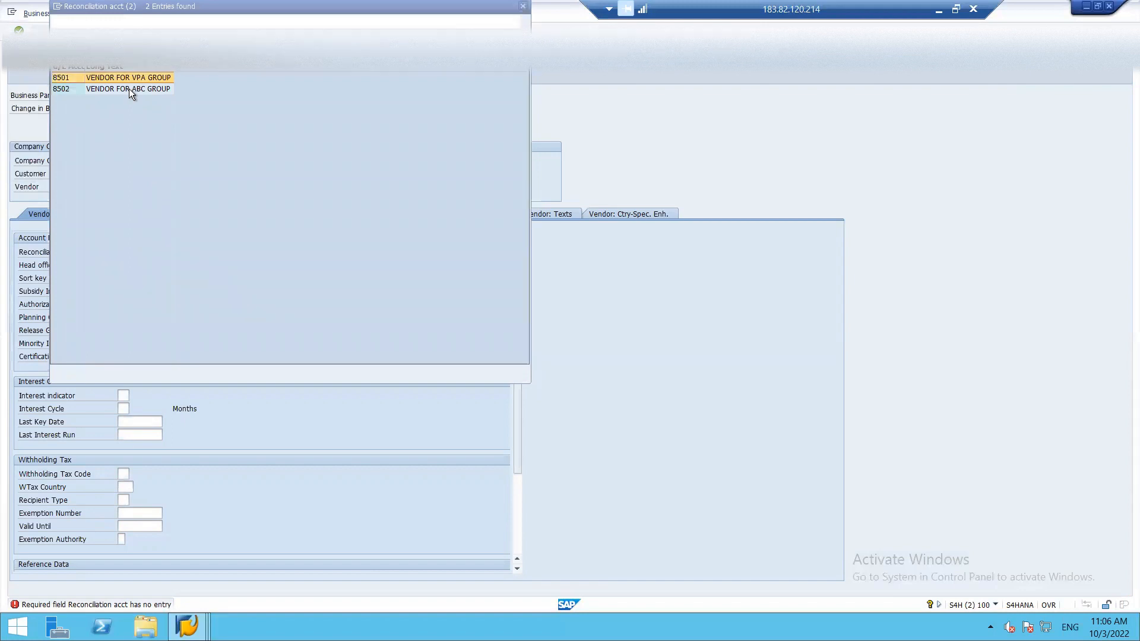
double_click(88, 89)
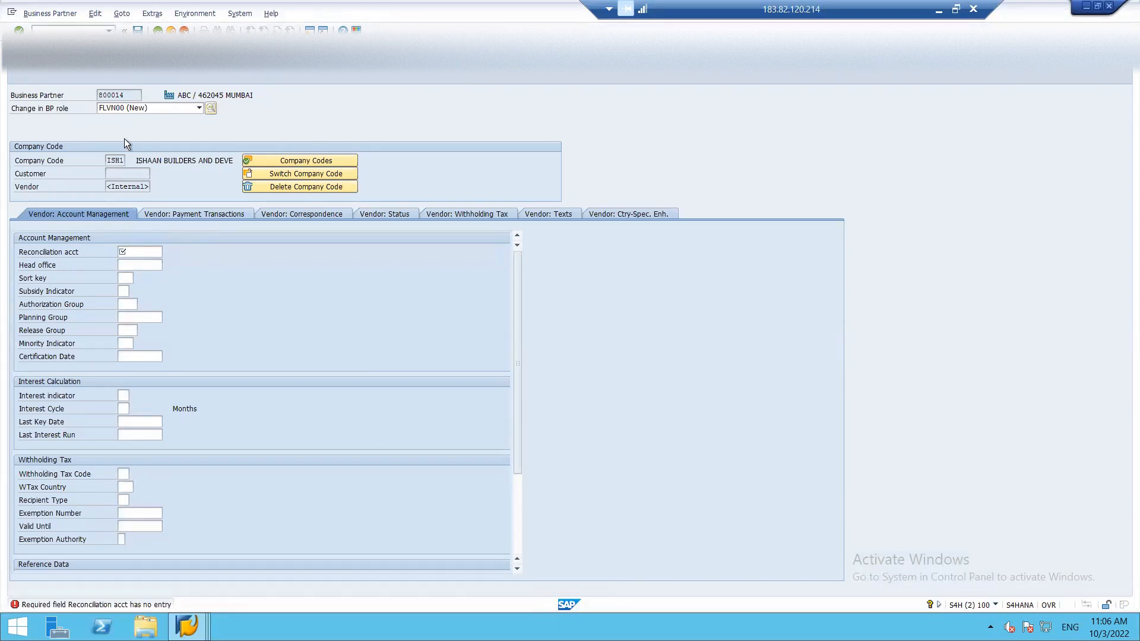
Set the vendor's payment terms to 0001 and tolerance group to ISHV in its payment transactions, and save the business partner.
left_click(180, 213)
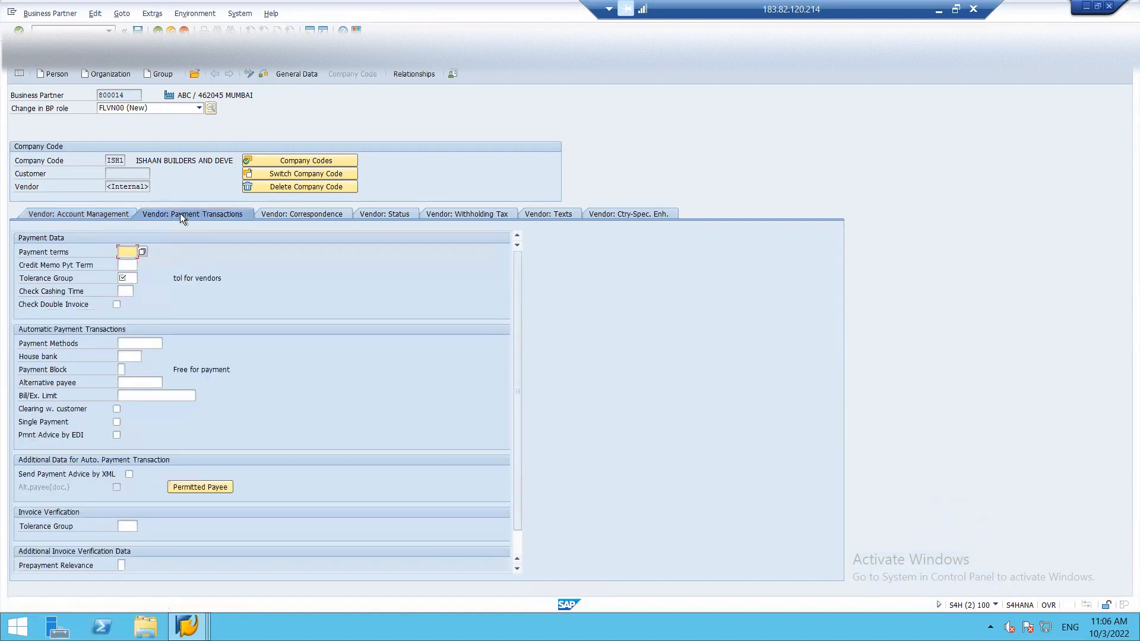
left_click(144, 250)
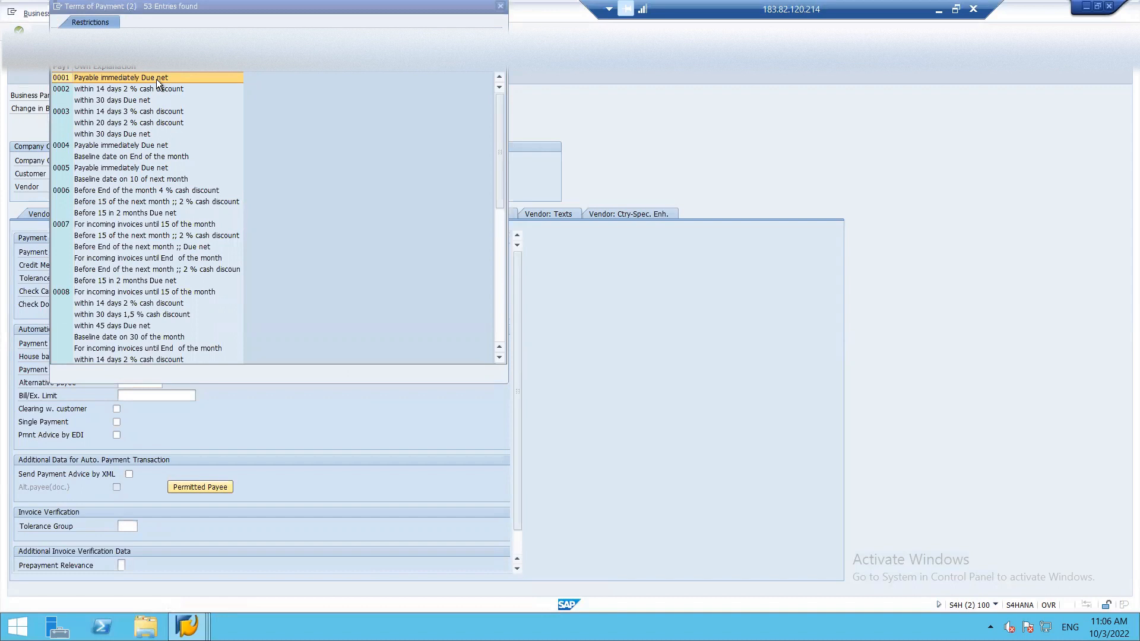
left_click(155, 80)
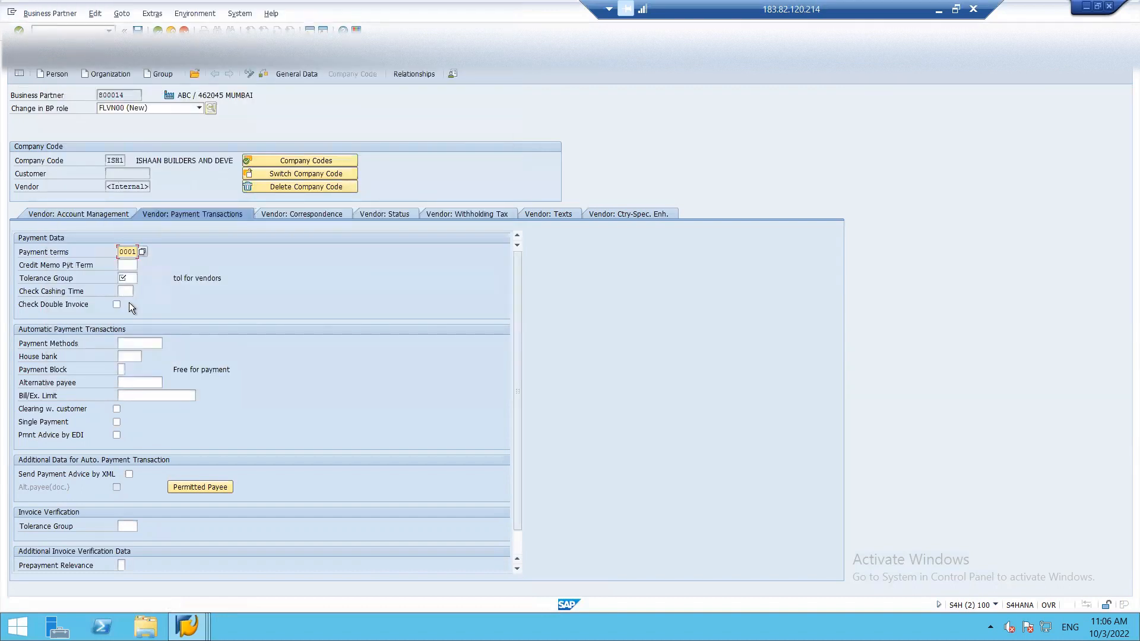
left_click(136, 276)
left_click(142, 278)
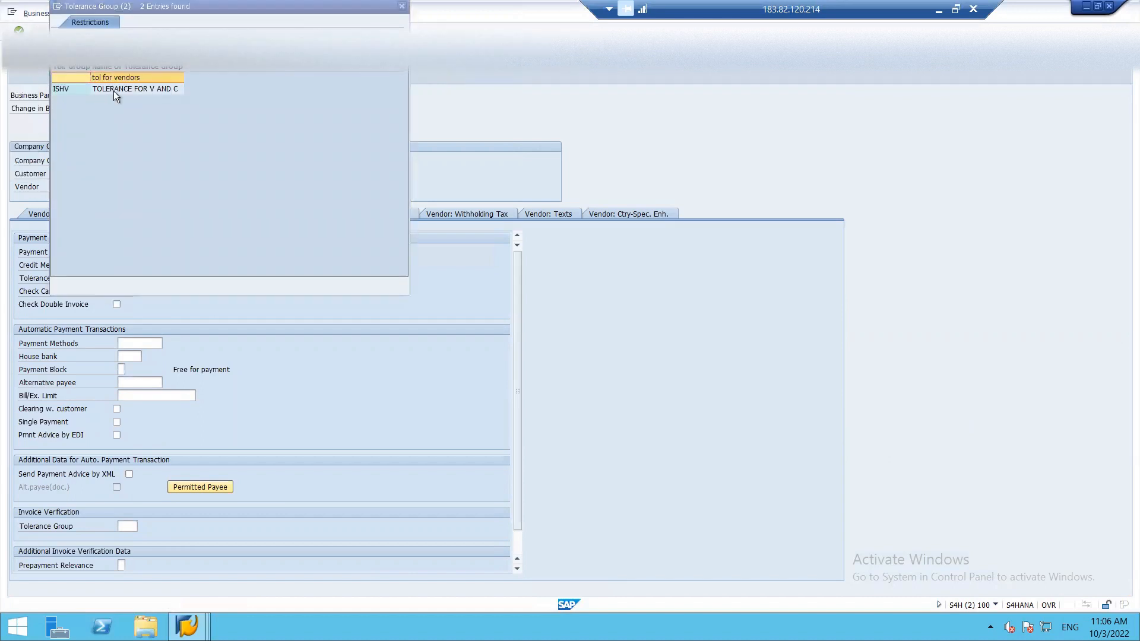
key("Return")
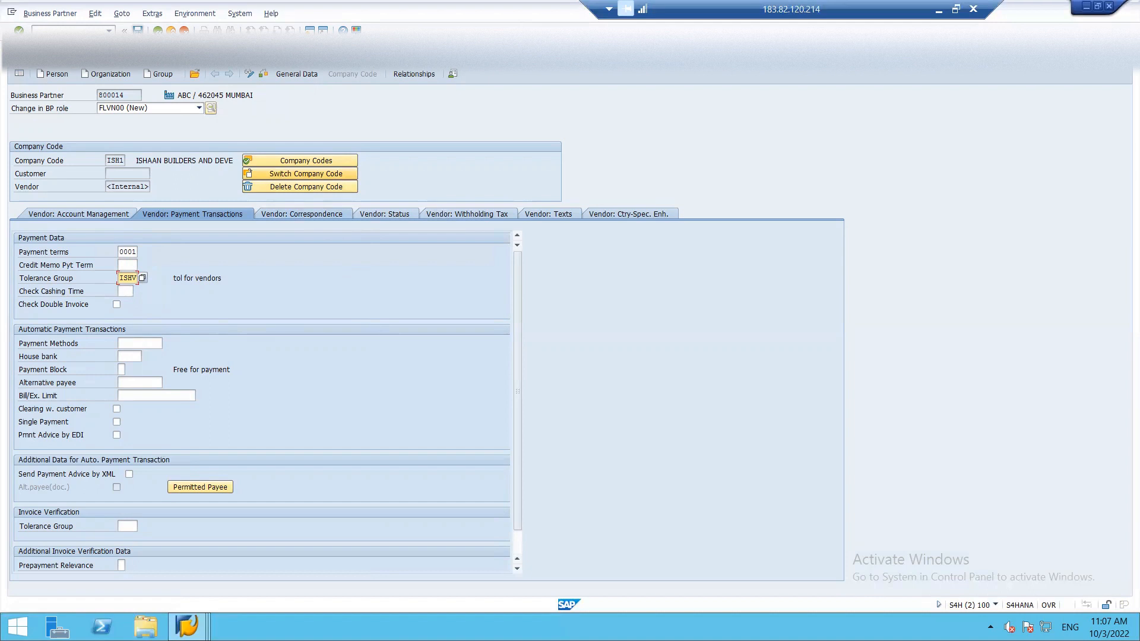
left_click(137, 30)
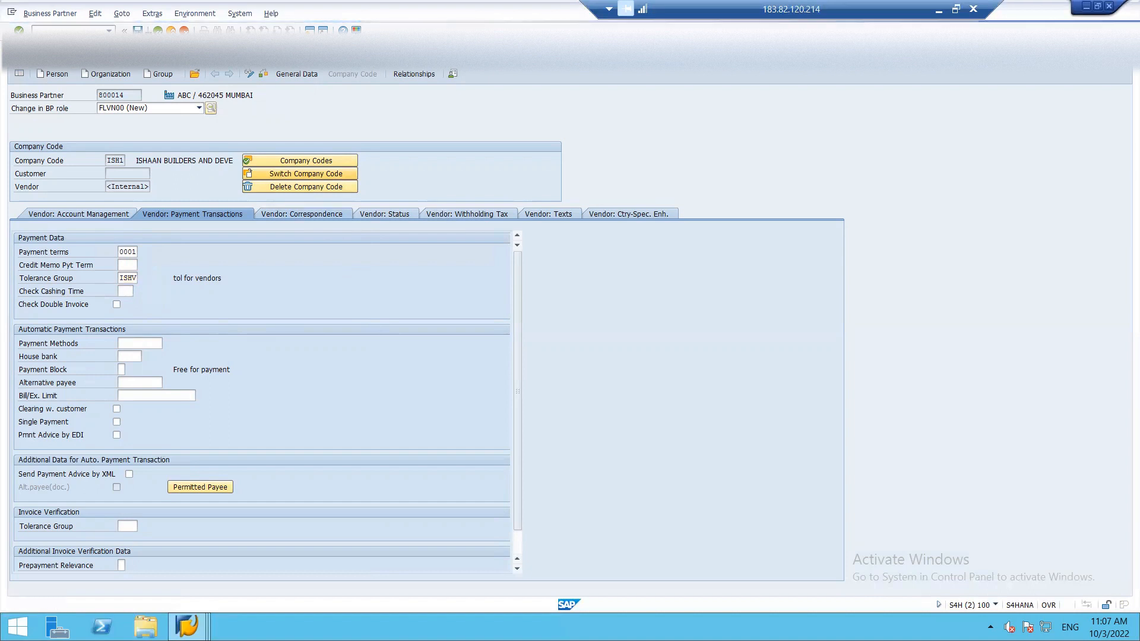